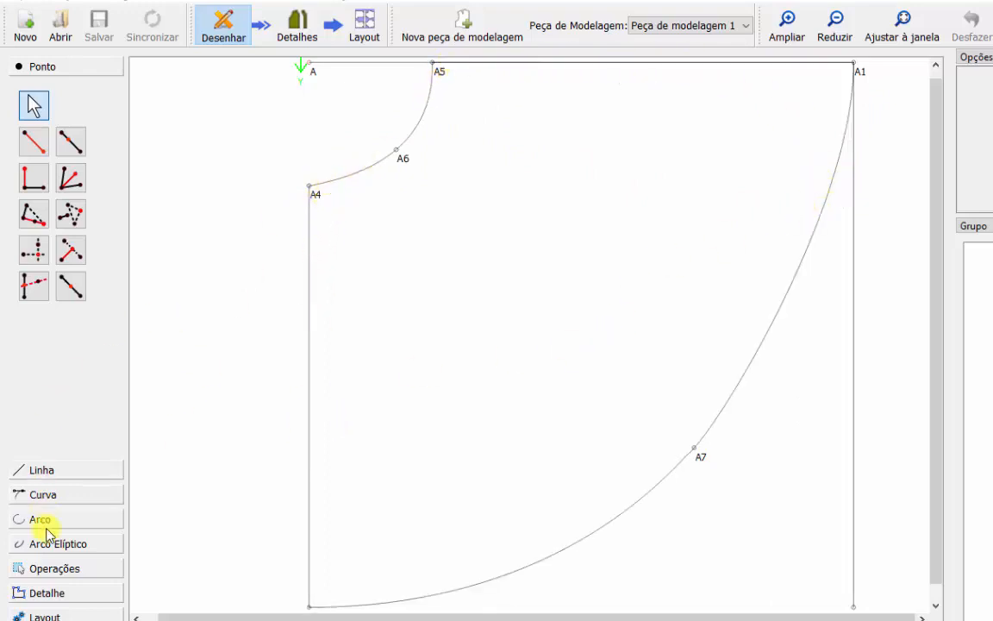
# Mirror the A4–A5 curve, the A5–A1 line and the outer A3–A1 curve across a vertical axis through A3, using the suffix a1.
pyautogui.click(43, 593)
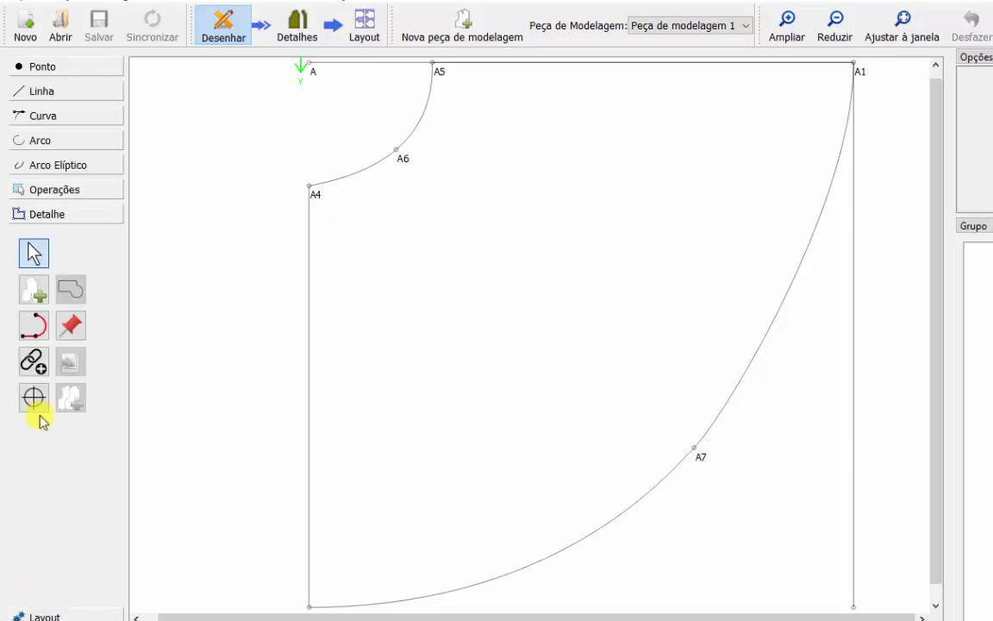
pyautogui.click(49, 191)
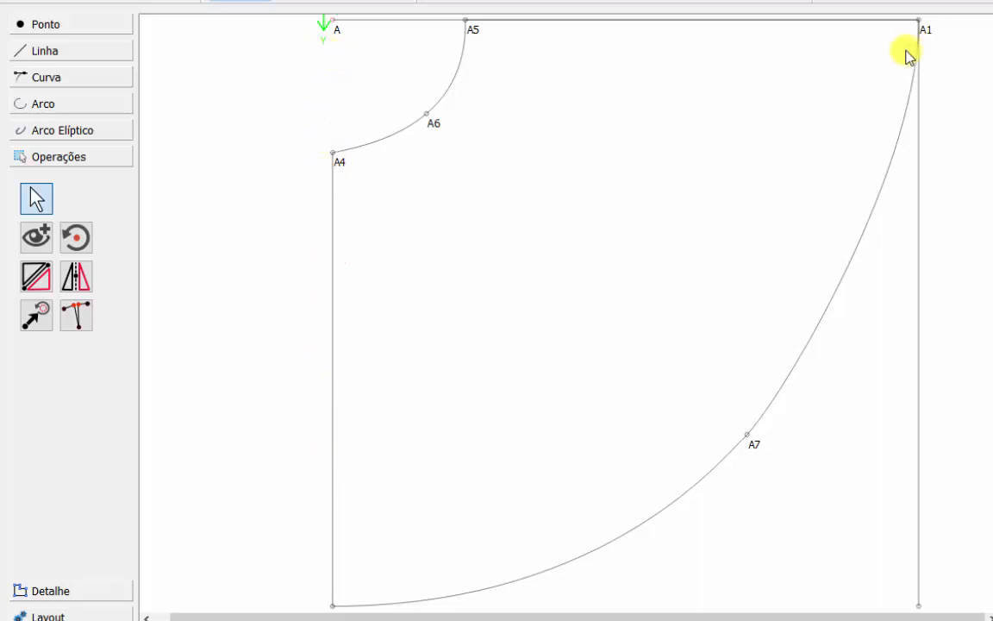
pyautogui.scroll(-2, 340, 34)
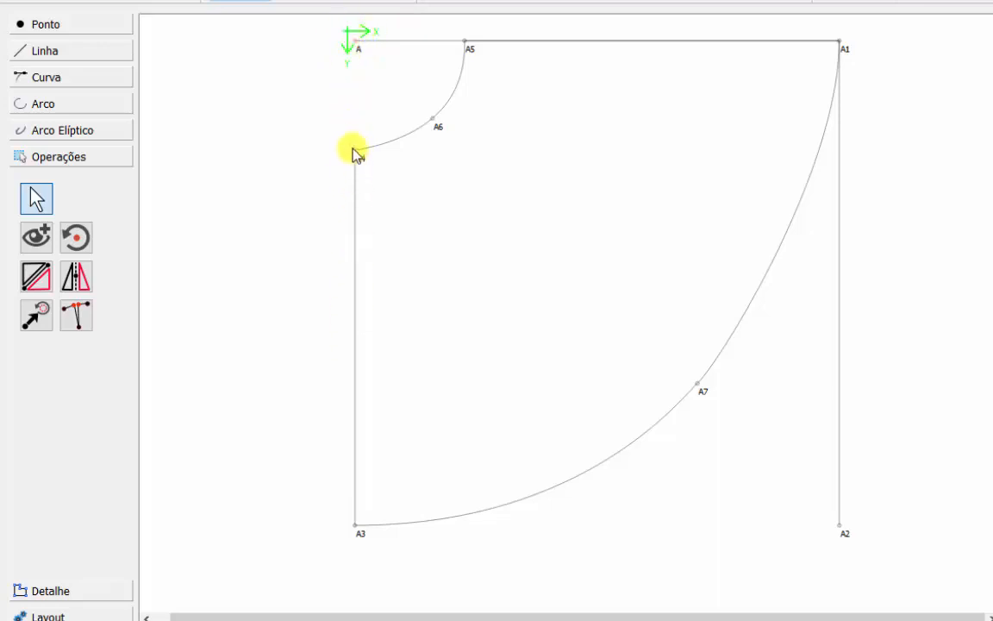
pyautogui.click(36, 276)
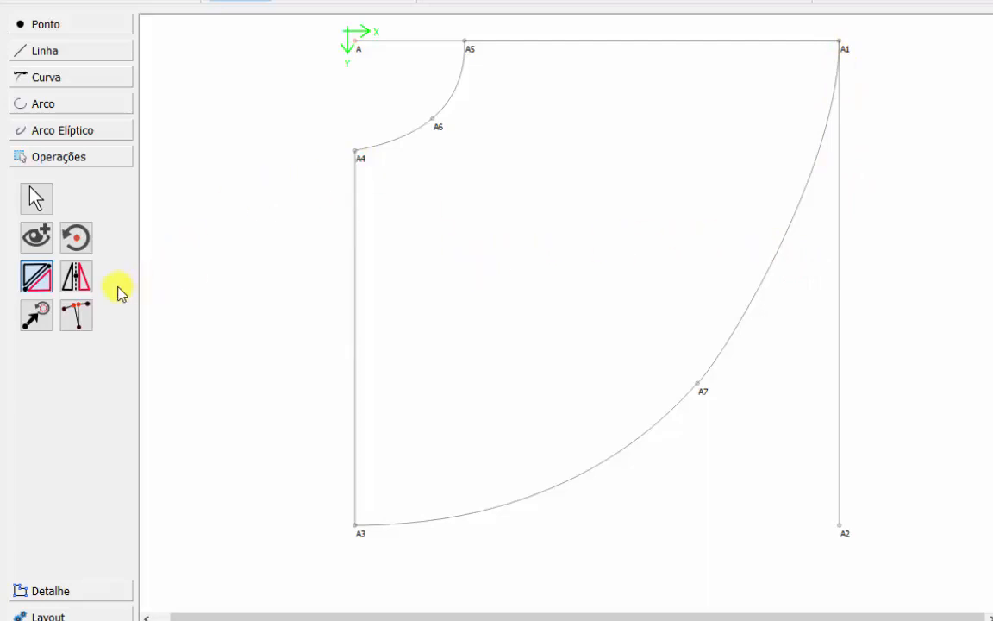
pyautogui.click(77, 280)
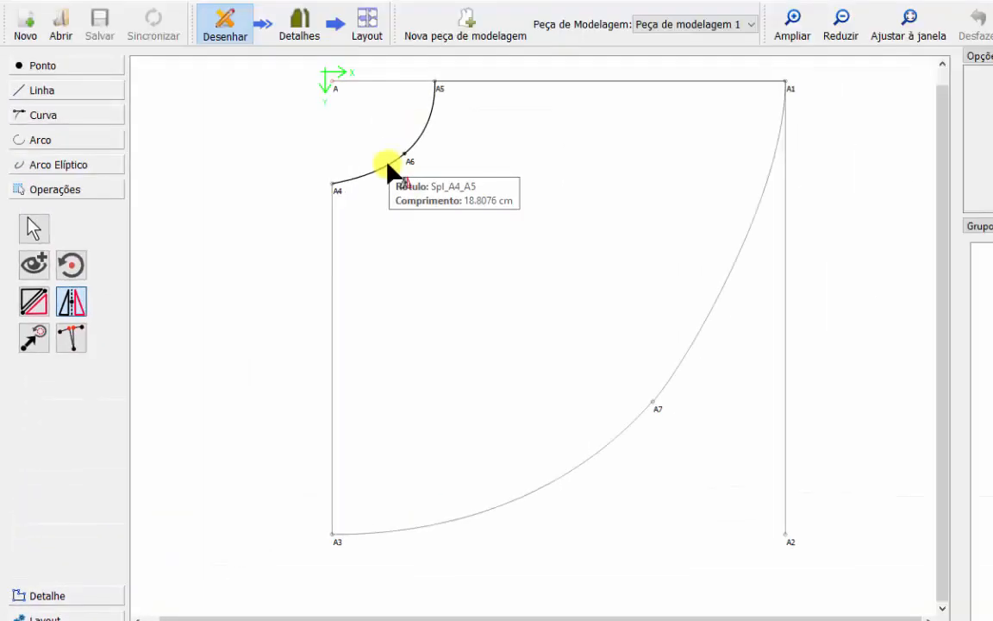
pyautogui.click(902, 28)
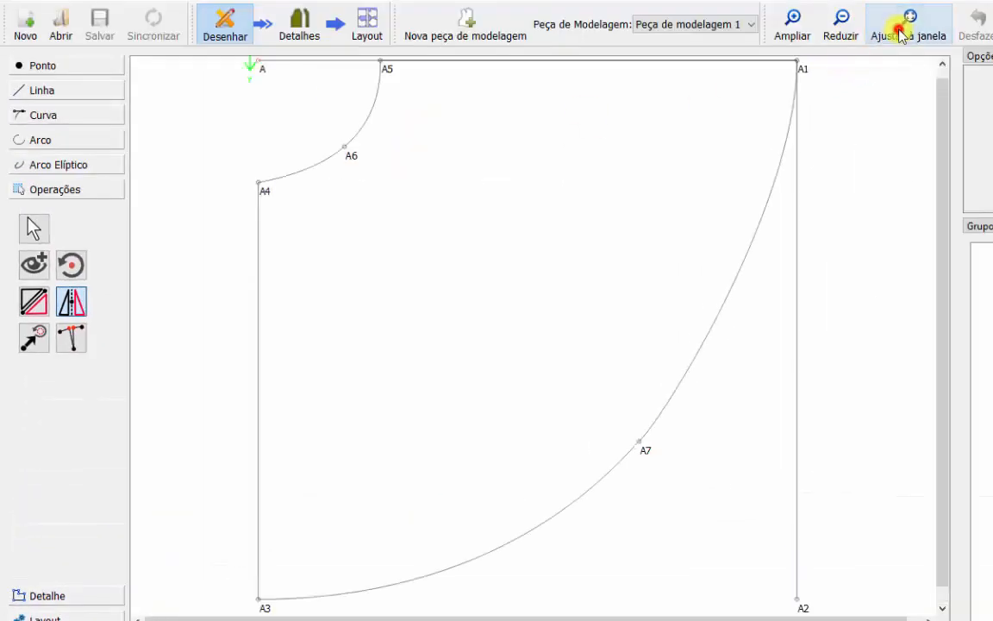
pyautogui.click(309, 170)
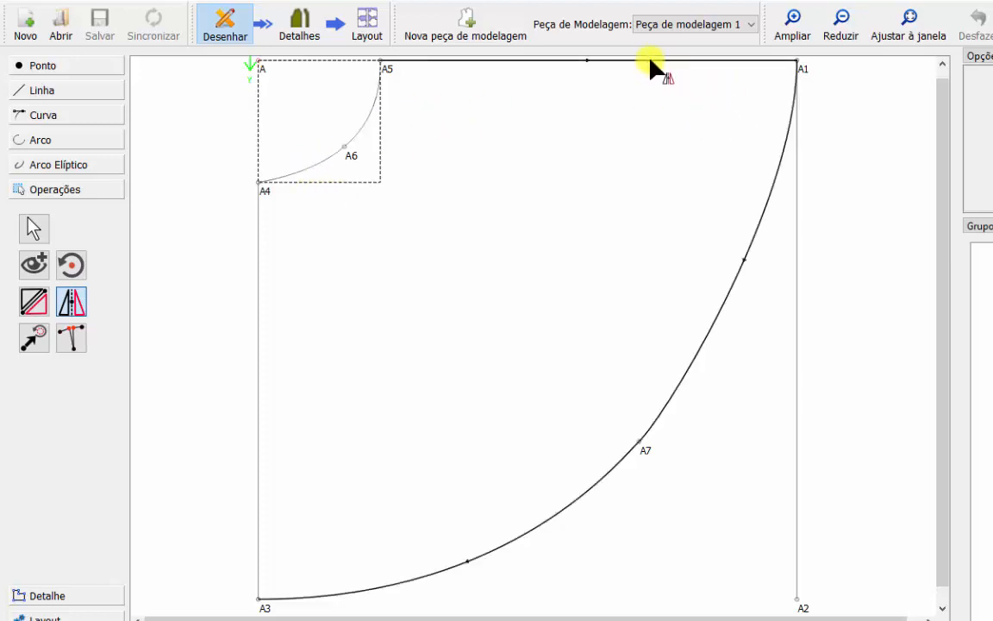
pyautogui.click(650, 60)
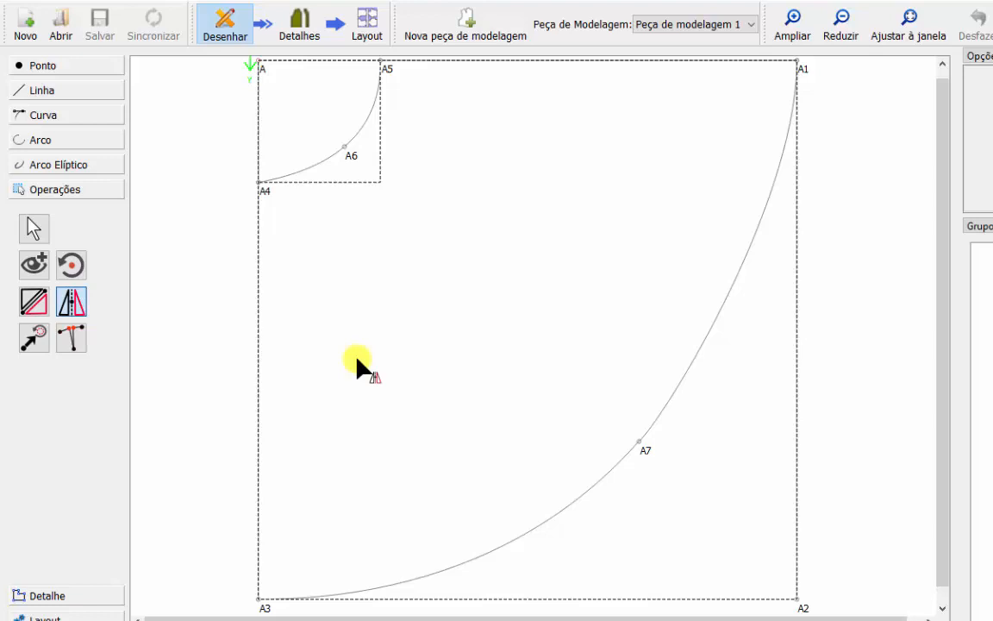
pyautogui.press('Return')
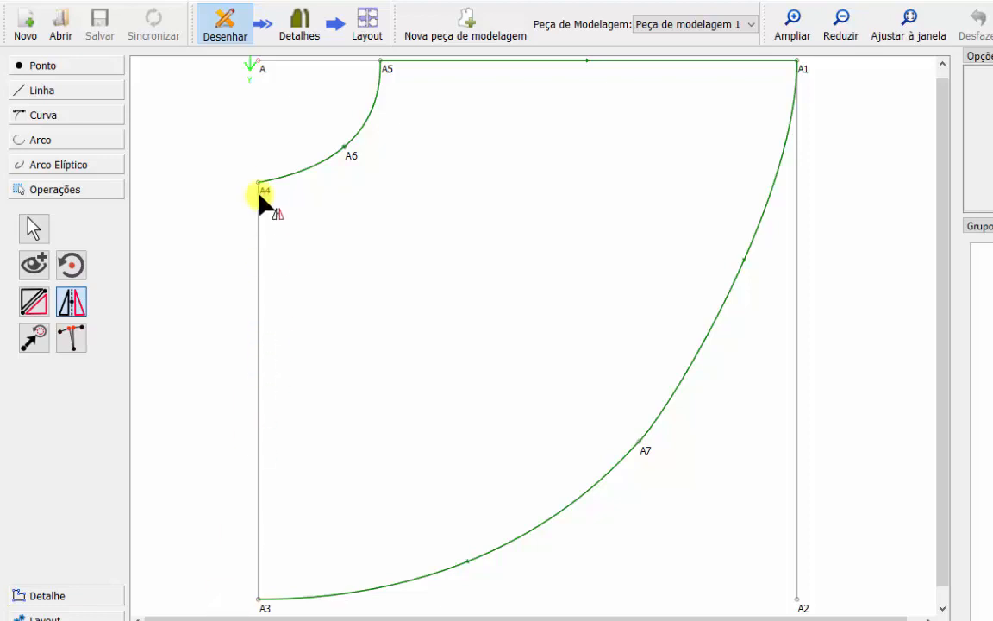
pyautogui.click(259, 599)
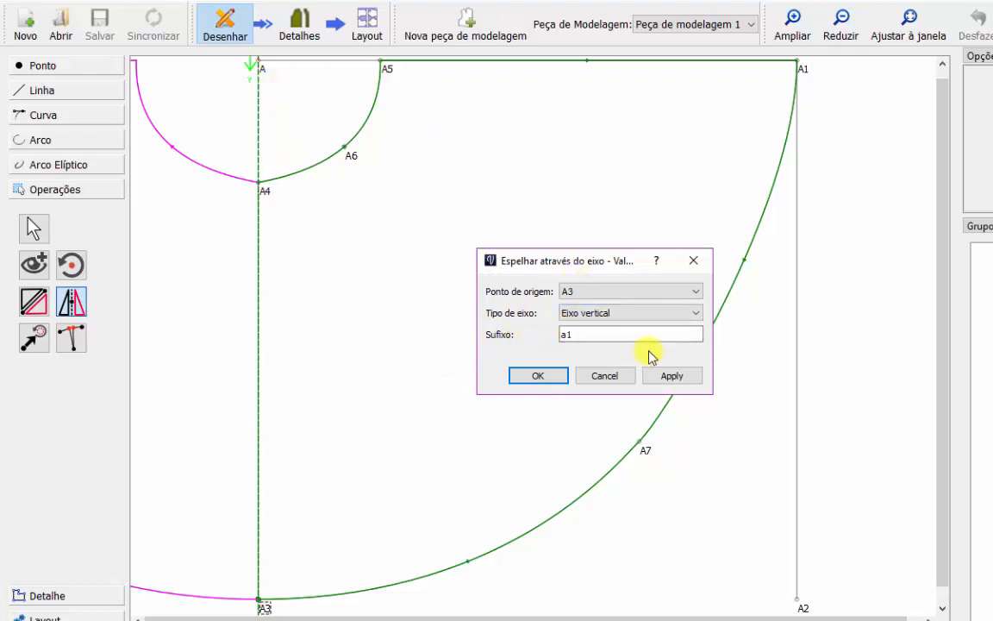
pyautogui.click(674, 375)
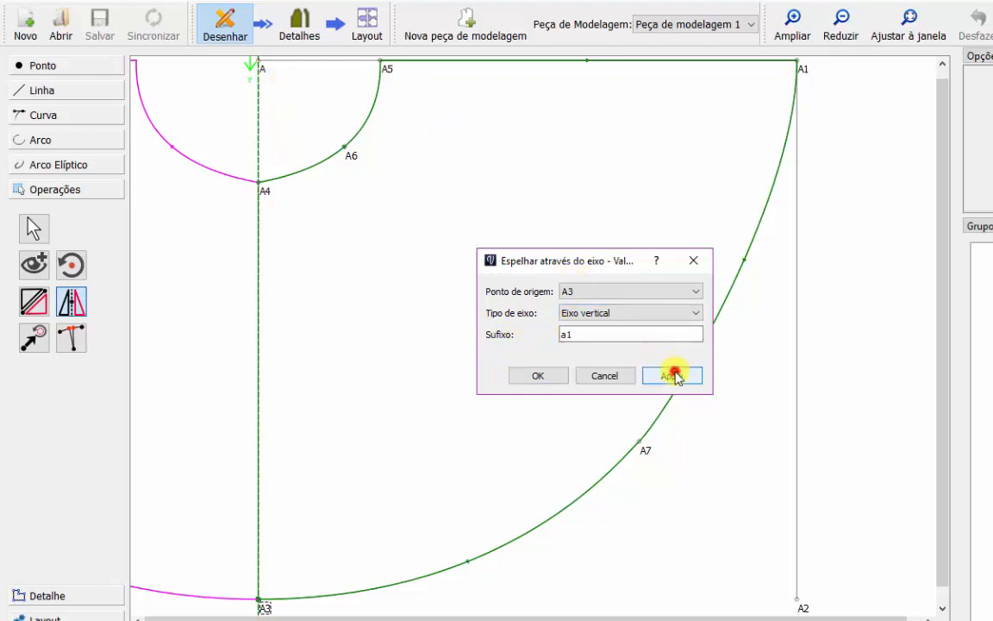
pyautogui.click(549, 377)
pyautogui.click(912, 33)
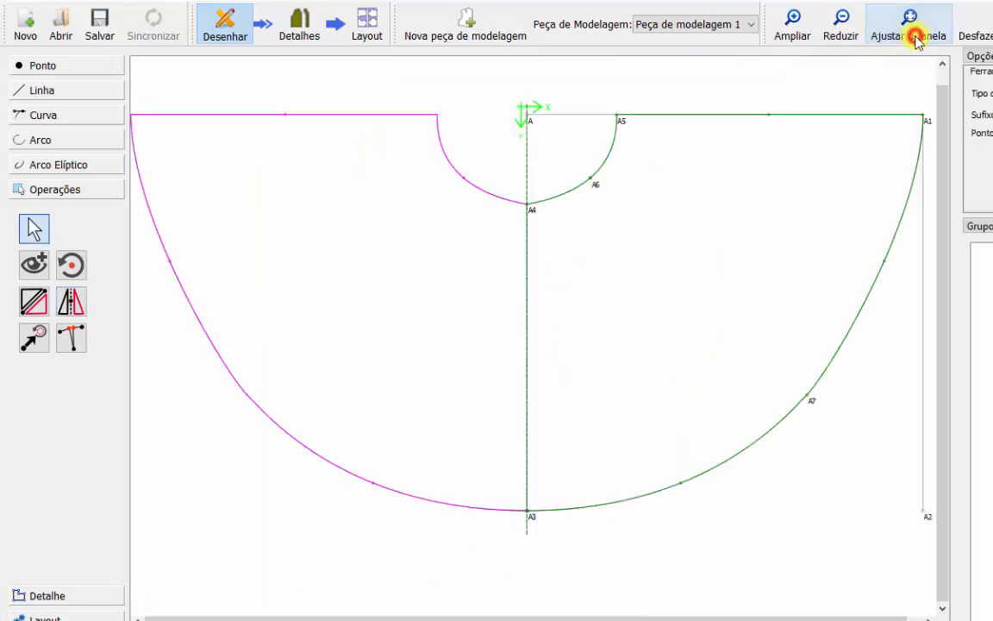
pyautogui.click(563, 89)
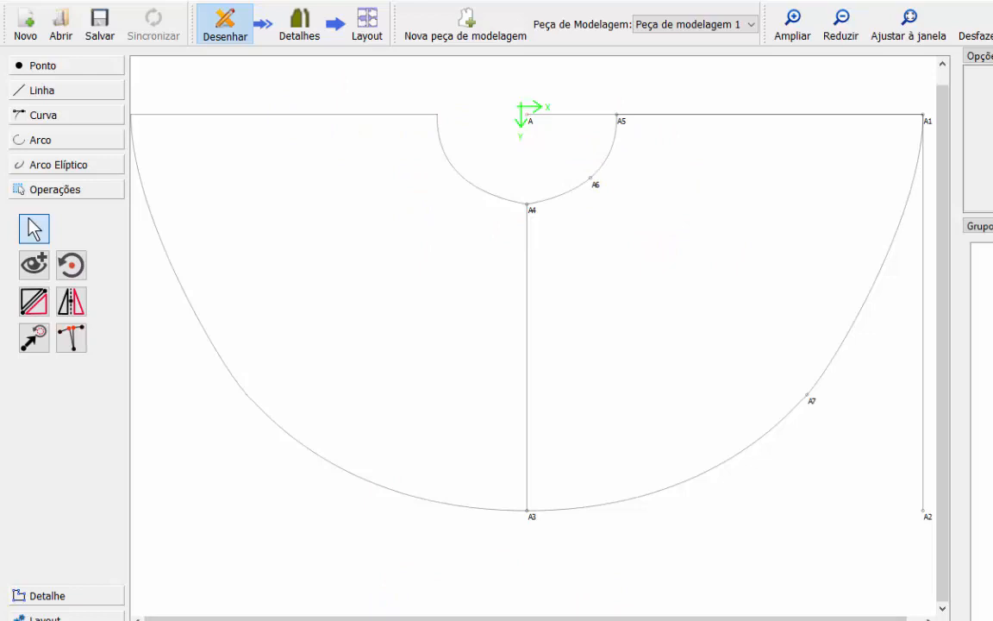
# Switch to the other open pattern and examine its outline from point A down to points A2 through A6.
pyautogui.moveTo(517, 617)
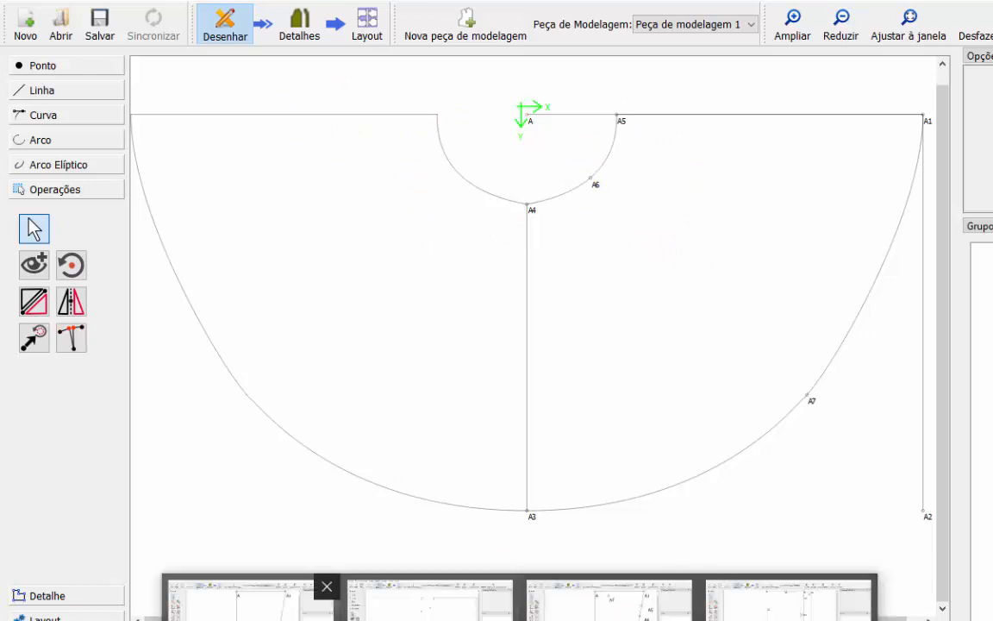
pyautogui.click(250, 599)
pyautogui.scroll(1, 882, 359)
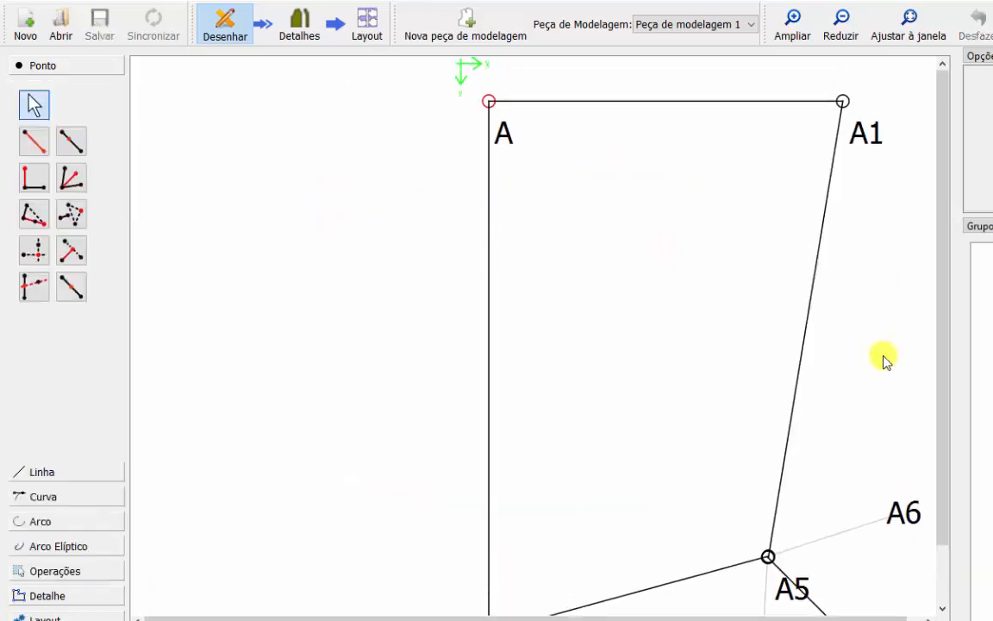
pyautogui.scroll(-1, 817, 342)
pyautogui.scroll(-1, 818, 342)
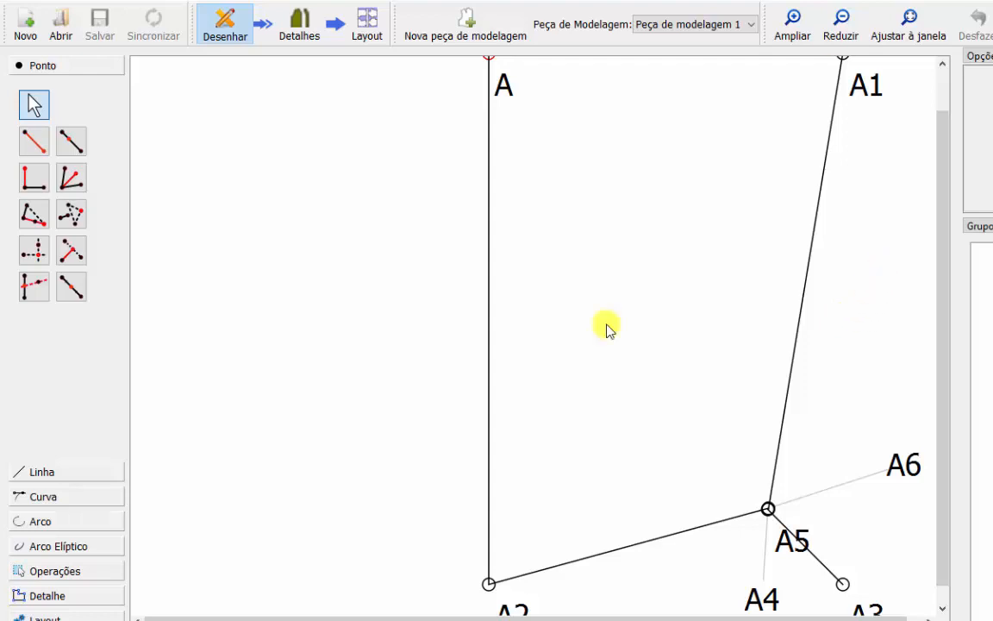
pyautogui.keyDown('ctrl'); pyautogui.scroll(-1, 607, 328); pyautogui.keyUp('ctrl')
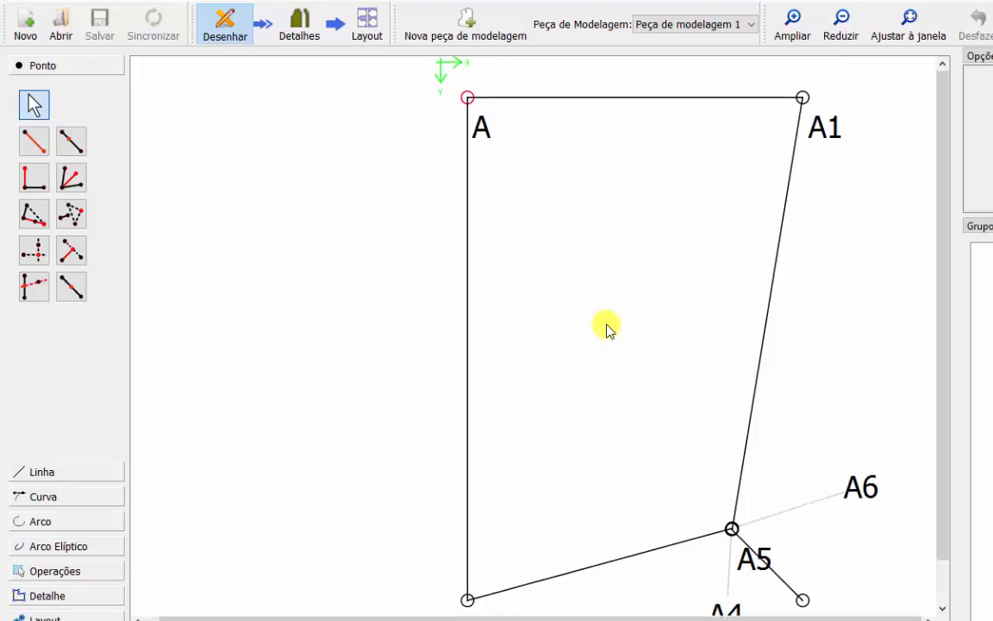
pyautogui.scroll(-1, 607, 328)
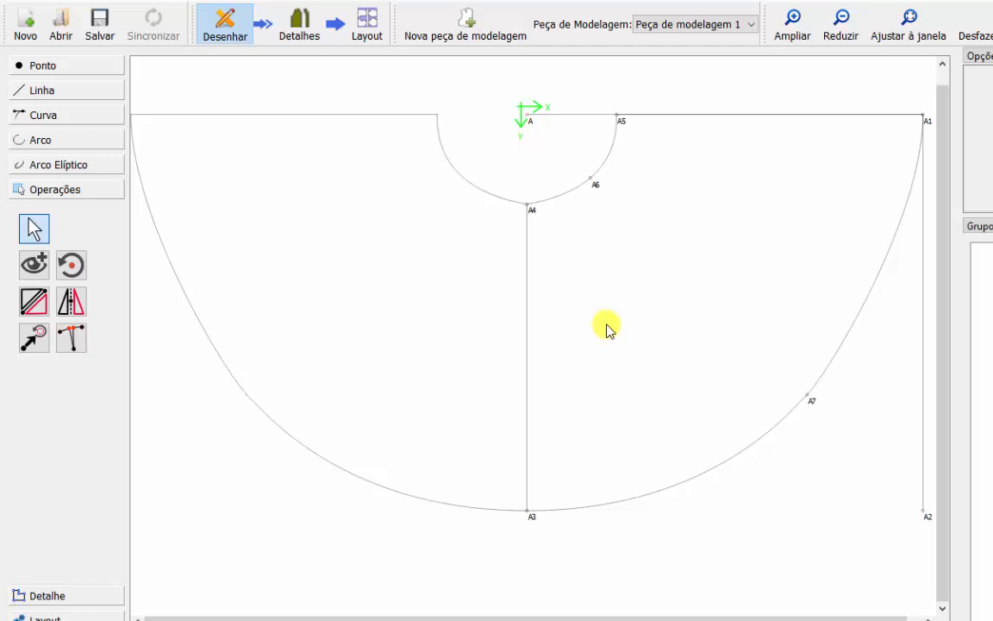
# Close the mirrored curved pattern without saving its changes and return to the pattern with points A to A6.
pyautogui.hotkey('ctrl', 'q')
pyautogui.press('Tab')
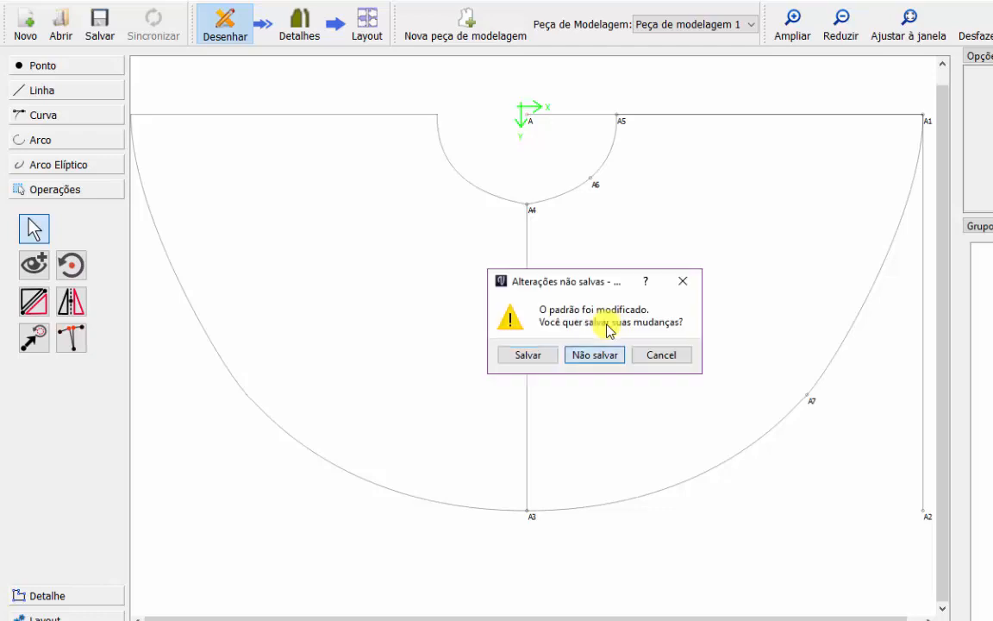
pyautogui.press('Return')
pyautogui.scroll(2, 606, 328)
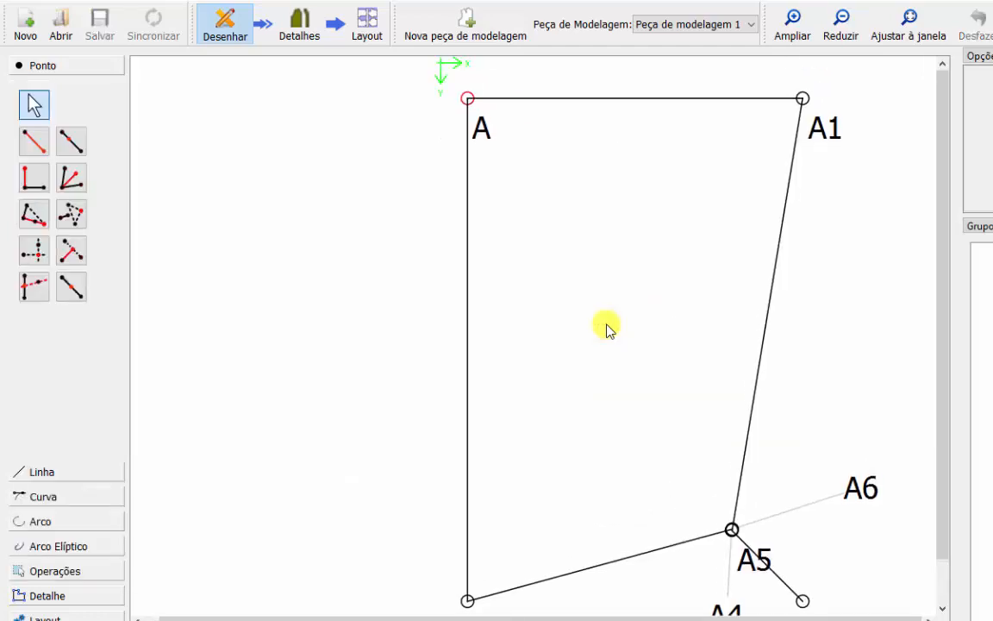
pyautogui.scroll(-2, 606, 329)
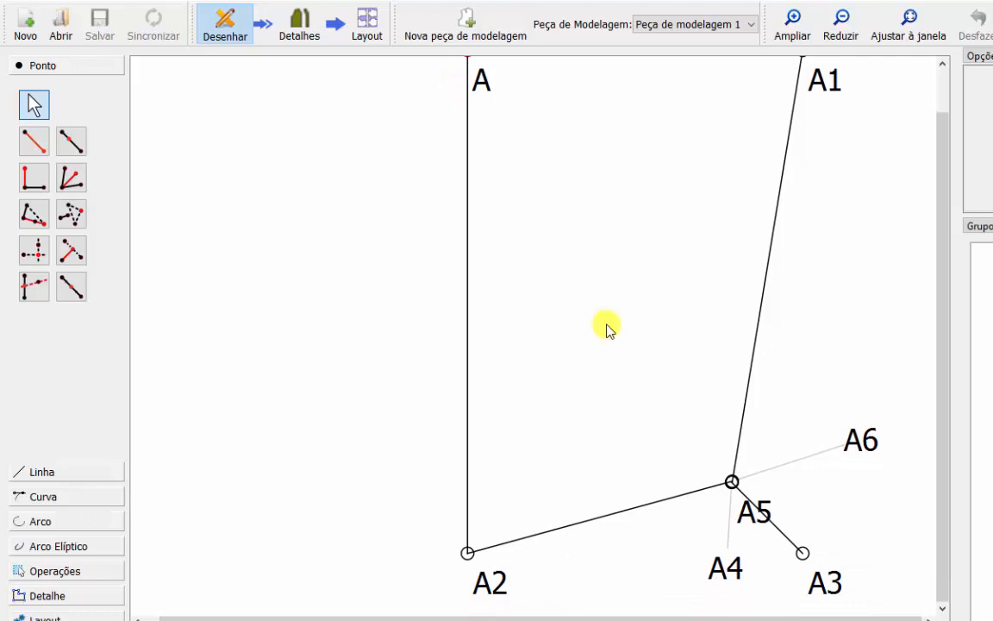
# Mirror points A1 and A6 across the line from A2 to A, using the suffix a1.
pyautogui.click(55, 571)
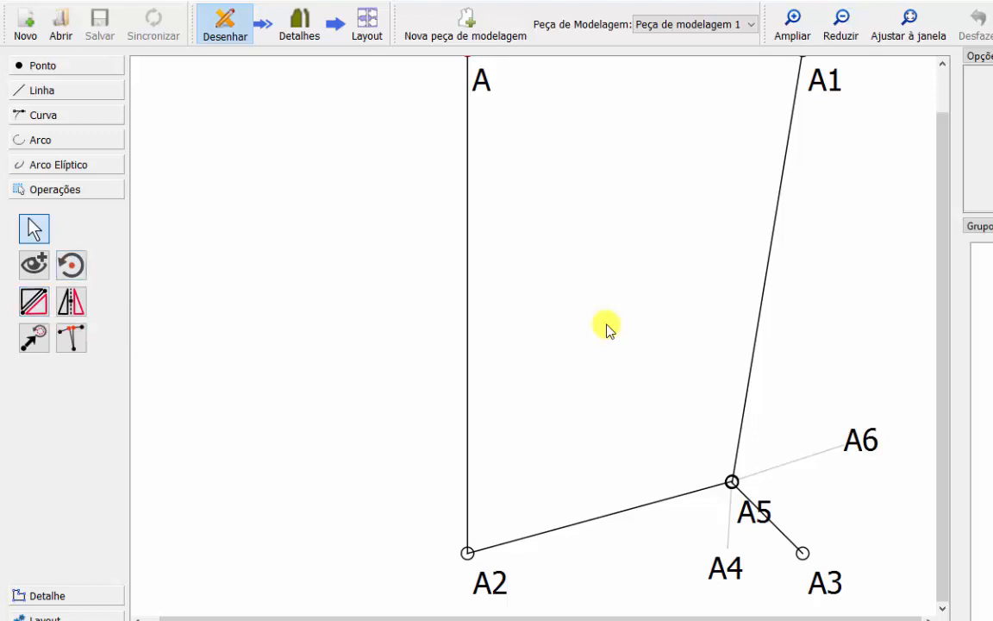
pyautogui.scroll(2, 606, 328)
pyautogui.scroll(-2, 606, 328)
pyautogui.scroll(2, 606, 328)
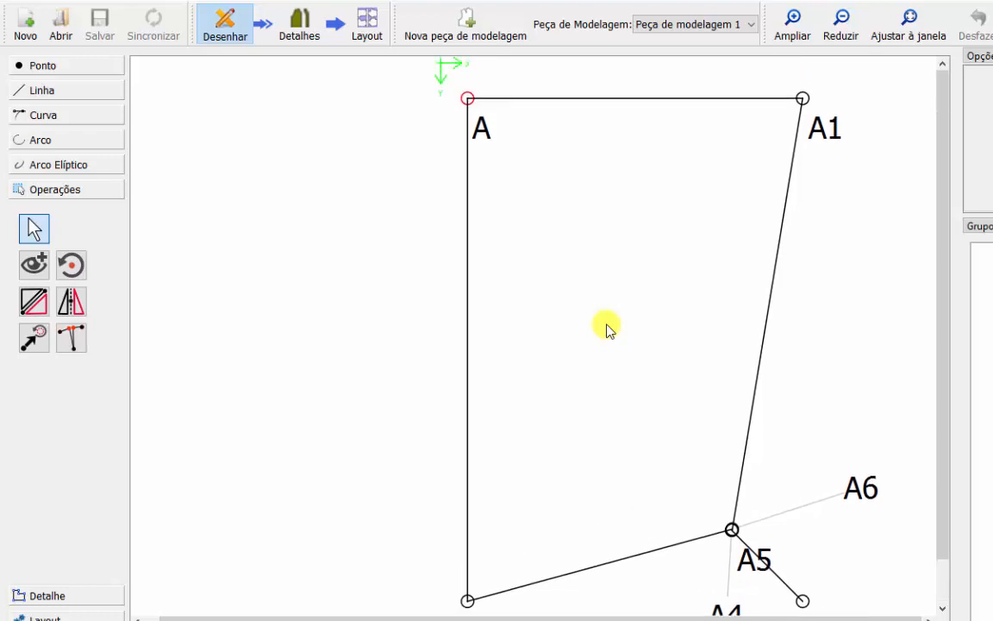
pyautogui.scroll(-2, 606, 328)
pyautogui.scroll(2, 606, 328)
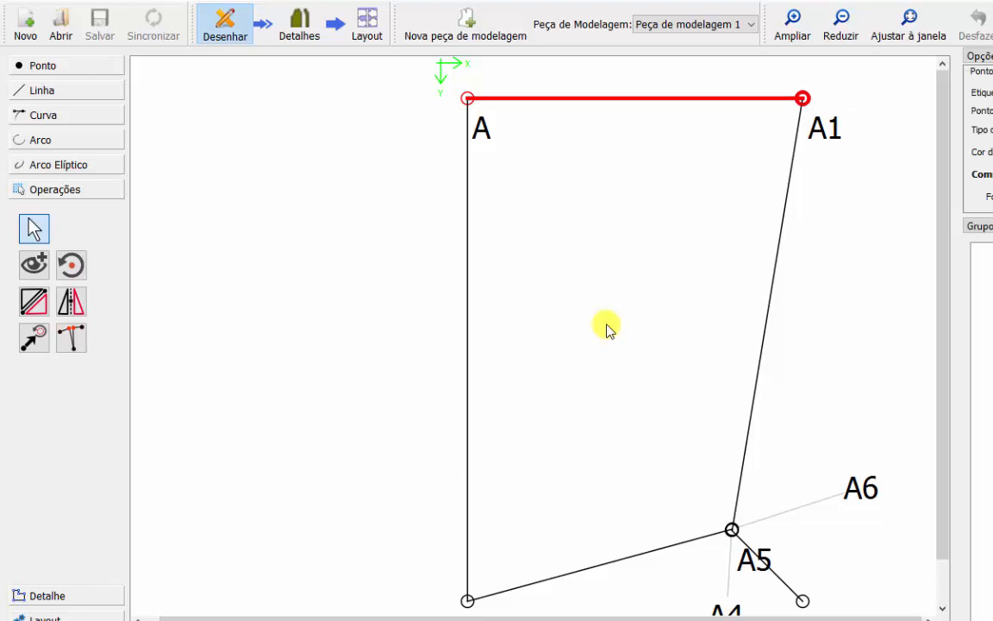
pyautogui.click(35, 302)
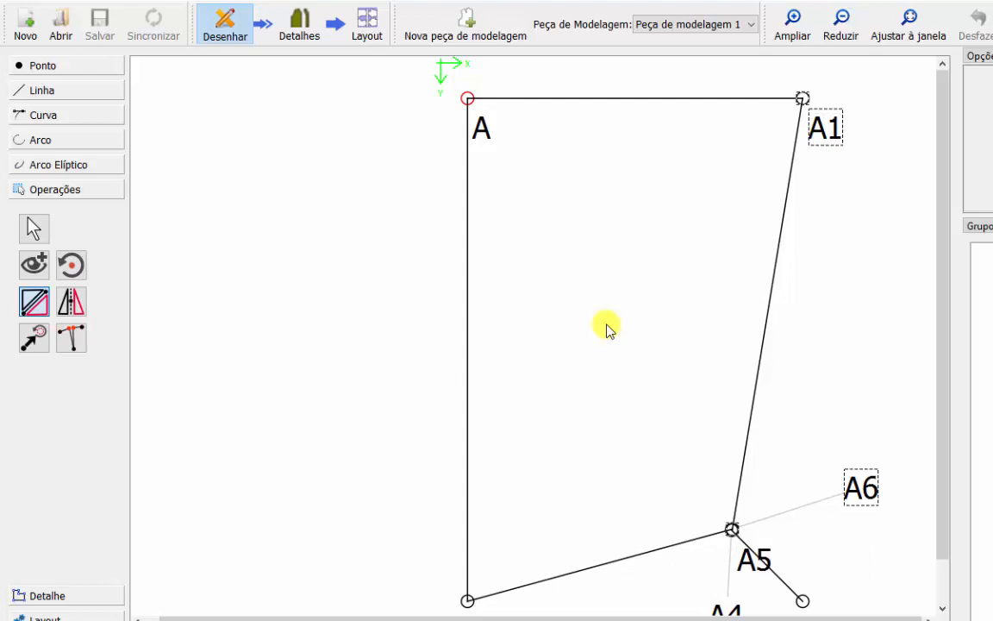
pyautogui.press('Return')
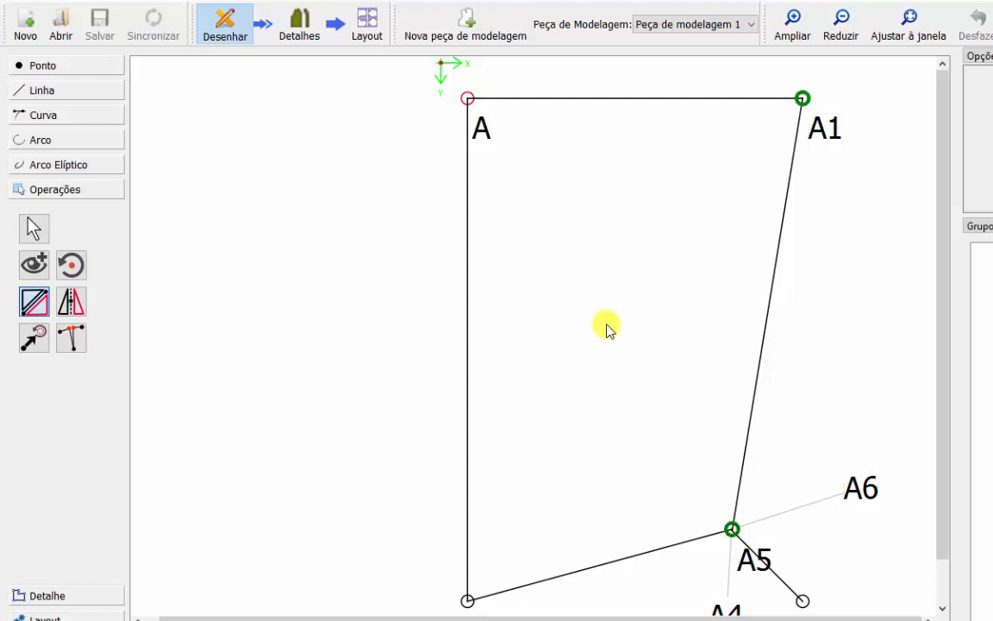
pyautogui.scroll(-1, 607, 328)
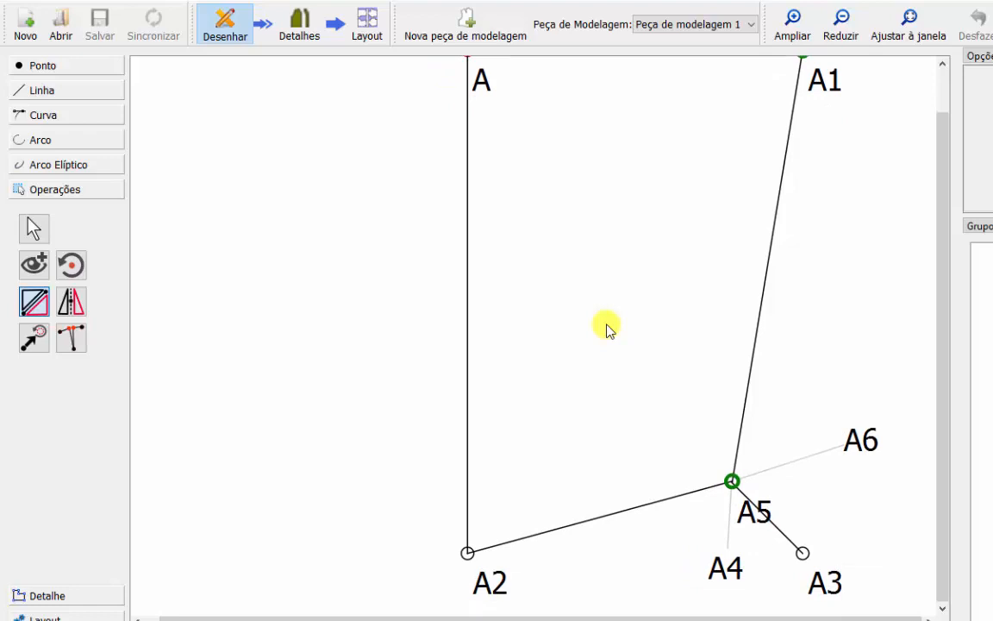
pyautogui.scroll(1, 607, 328)
pyautogui.scroll(-1, 607, 328)
pyautogui.hotkey('ctrl', '-')
pyautogui.hotkey('ctrl', '-')
pyautogui.hotkey('ctrl', '-')
pyautogui.hotkey('ctrl', '-')
pyautogui.hotkey('ctrl', '-')
pyautogui.hotkey('ctrl', '-')
pyautogui.hotkey('ctrl', '-')
pyautogui.hotkey('ctrl', '-')
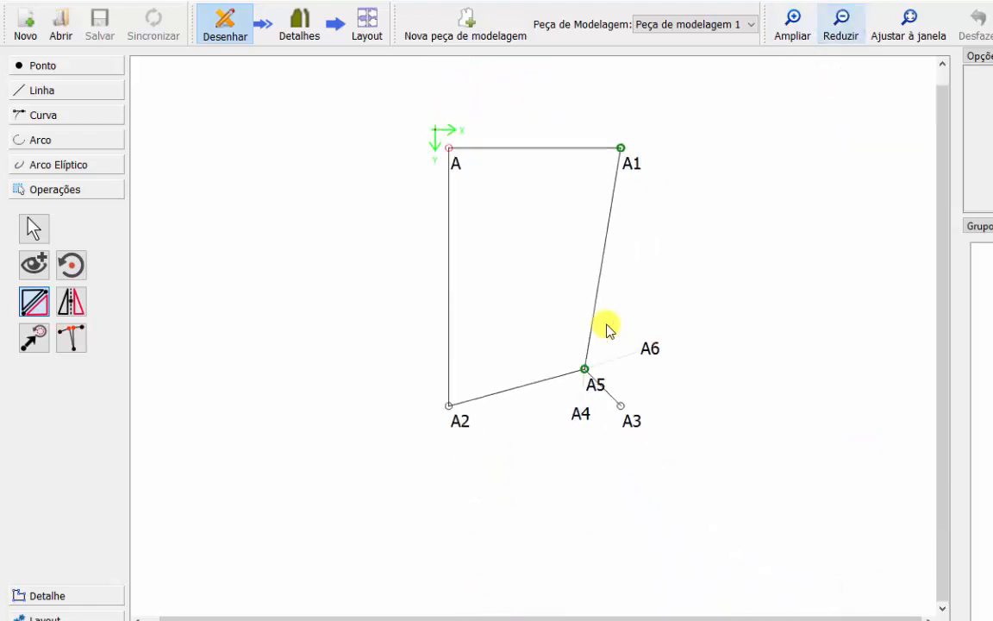
pyautogui.scroll(1, 607, 329)
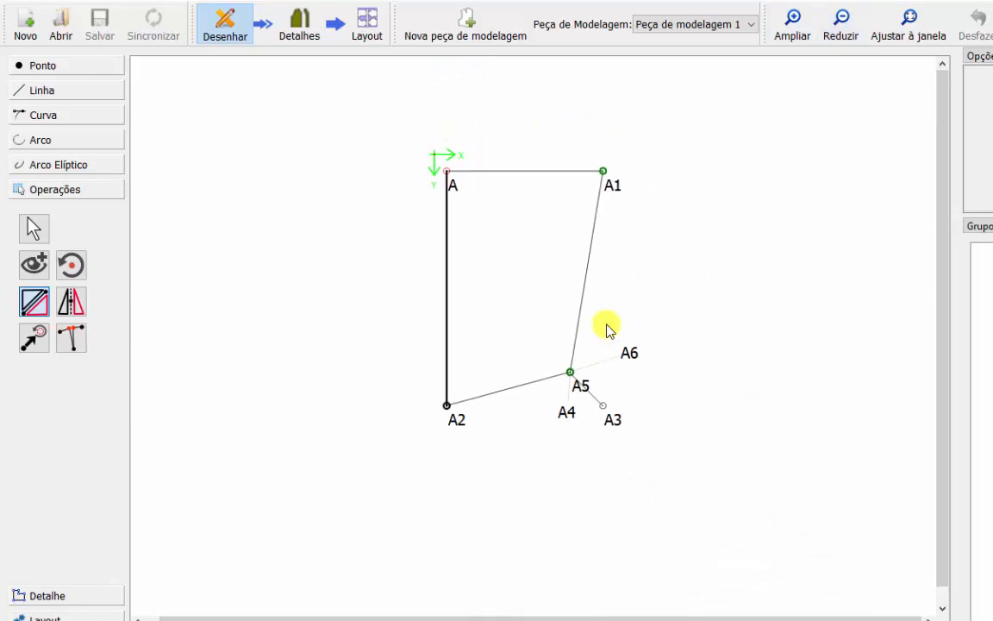
pyautogui.click(447, 406)
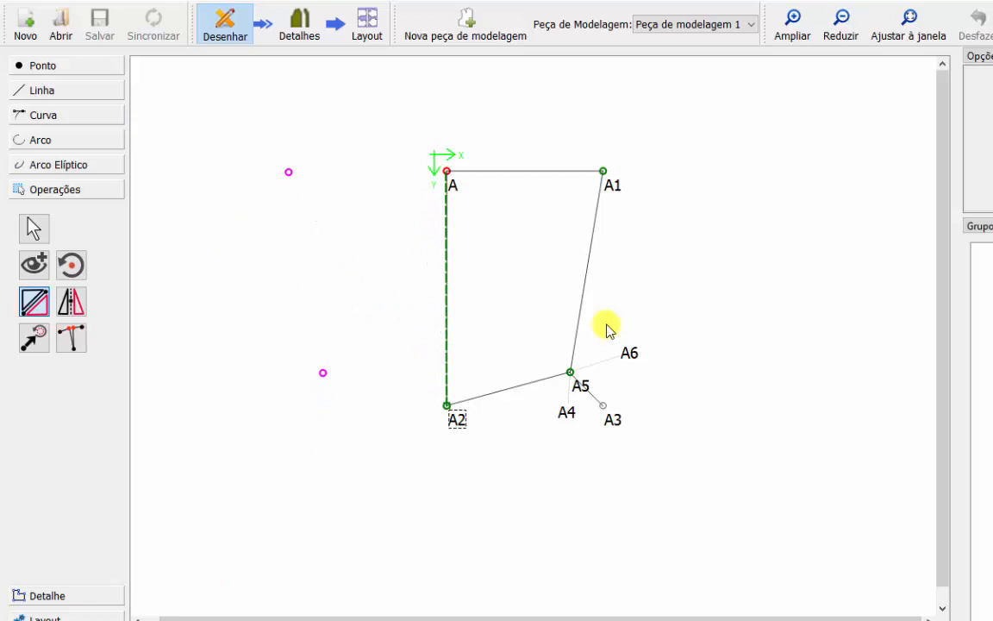
pyautogui.click(447, 171)
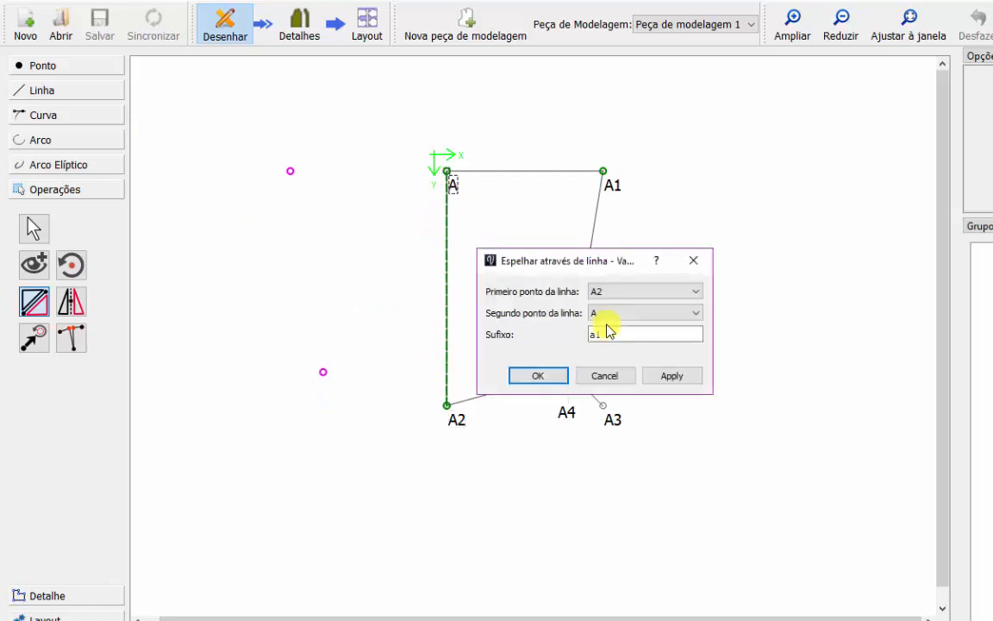
pyautogui.click(671, 376)
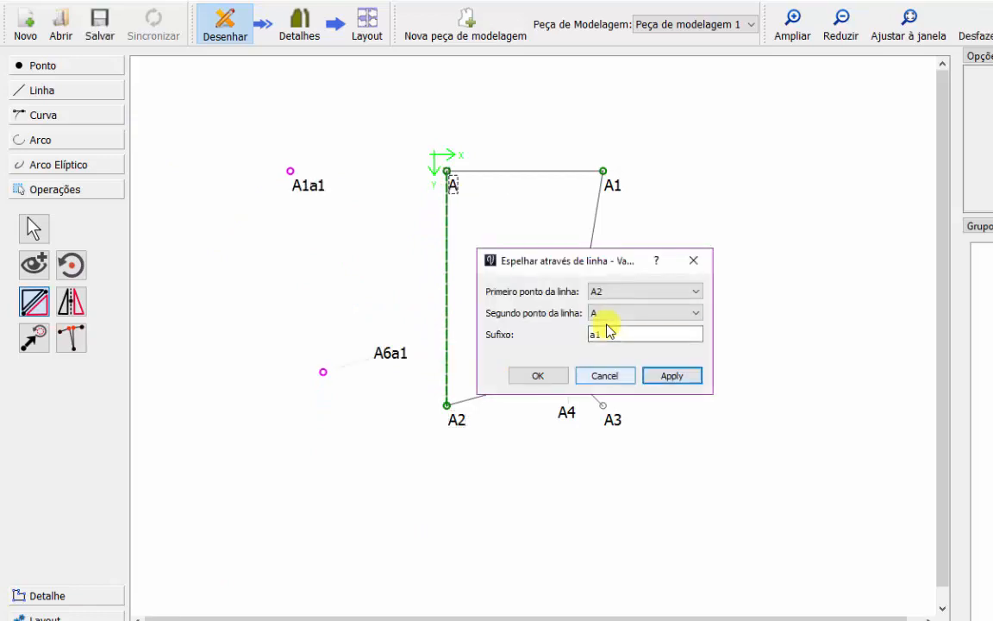
pyautogui.press('Return')
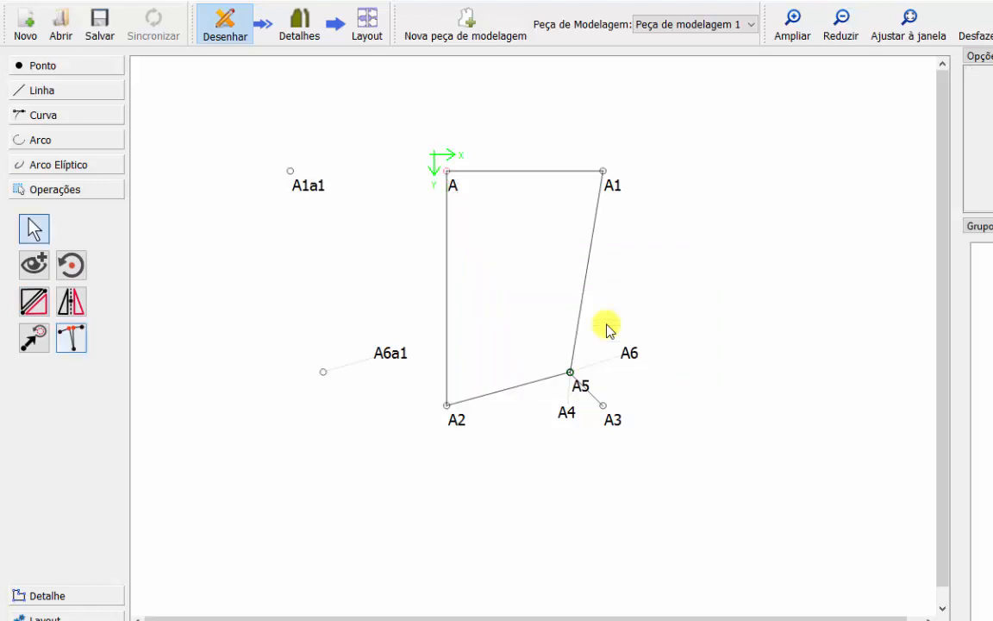
# Create a detail piece with its main path through A, A1, A6, A2, A6a1 and A1a1, and view it whole in Detalhes mode.
pyautogui.click(67, 596)
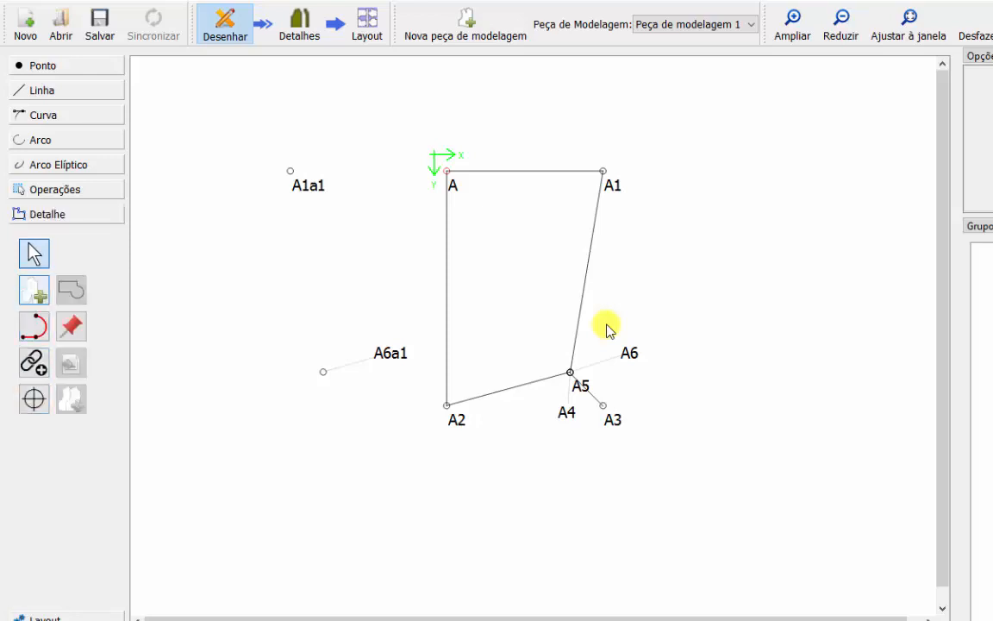
pyautogui.click(34, 290)
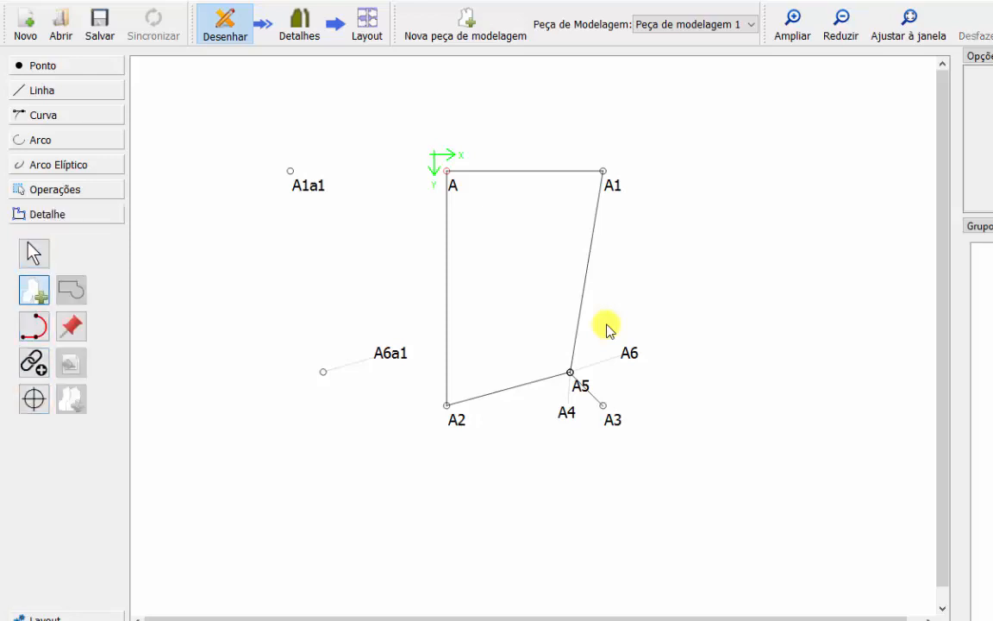
pyautogui.click(446, 170)
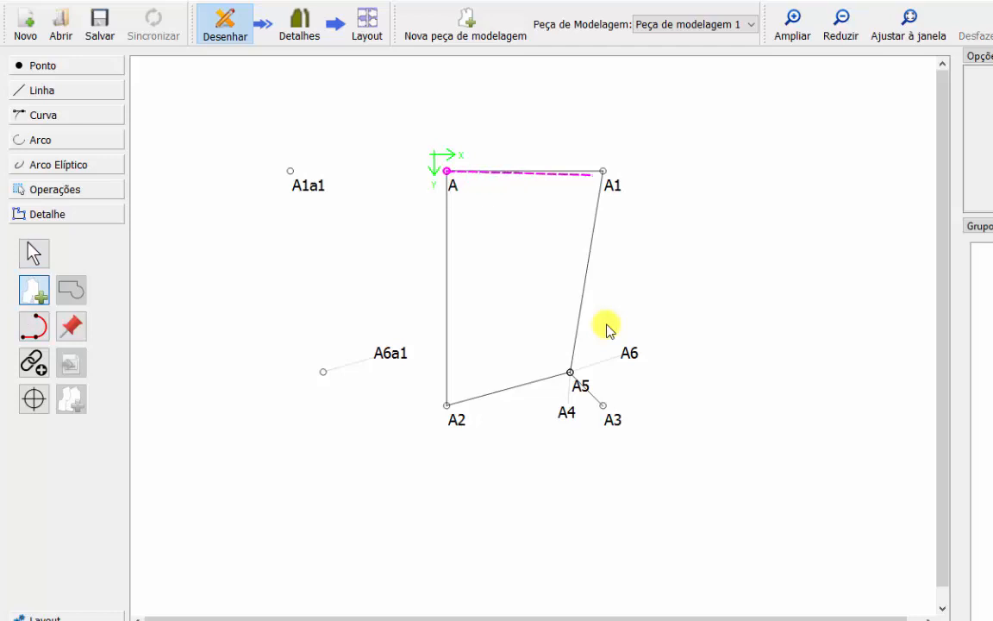
pyautogui.click(603, 170)
pyautogui.click(570, 373)
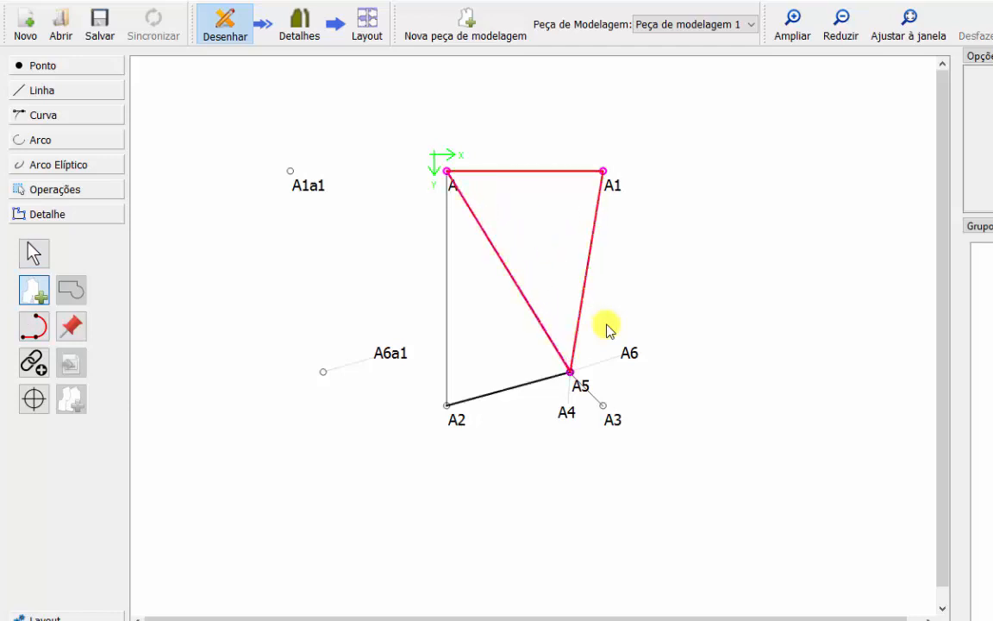
pyautogui.click(446, 404)
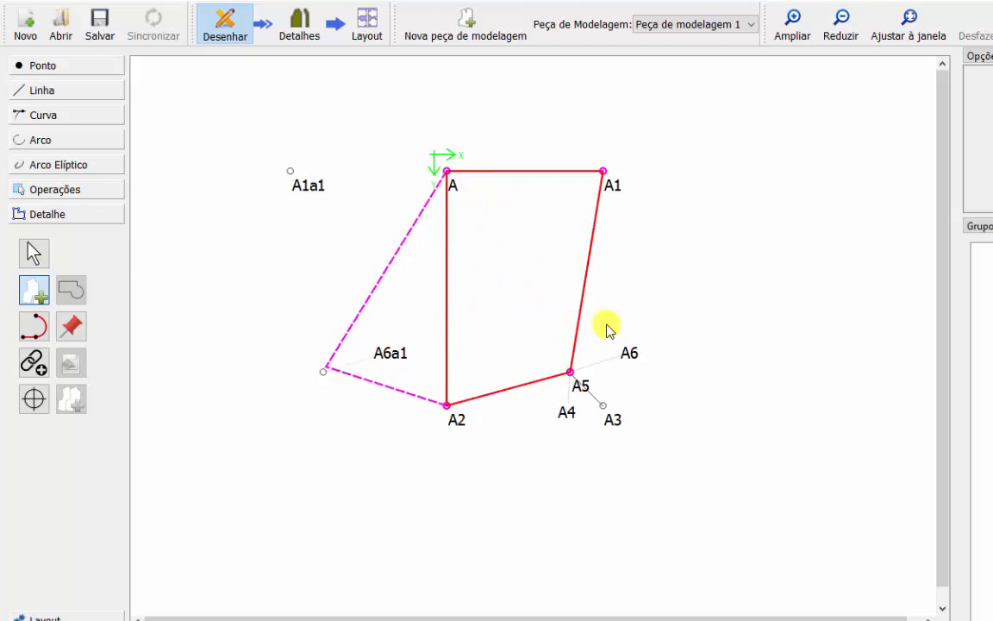
pyautogui.click(323, 372)
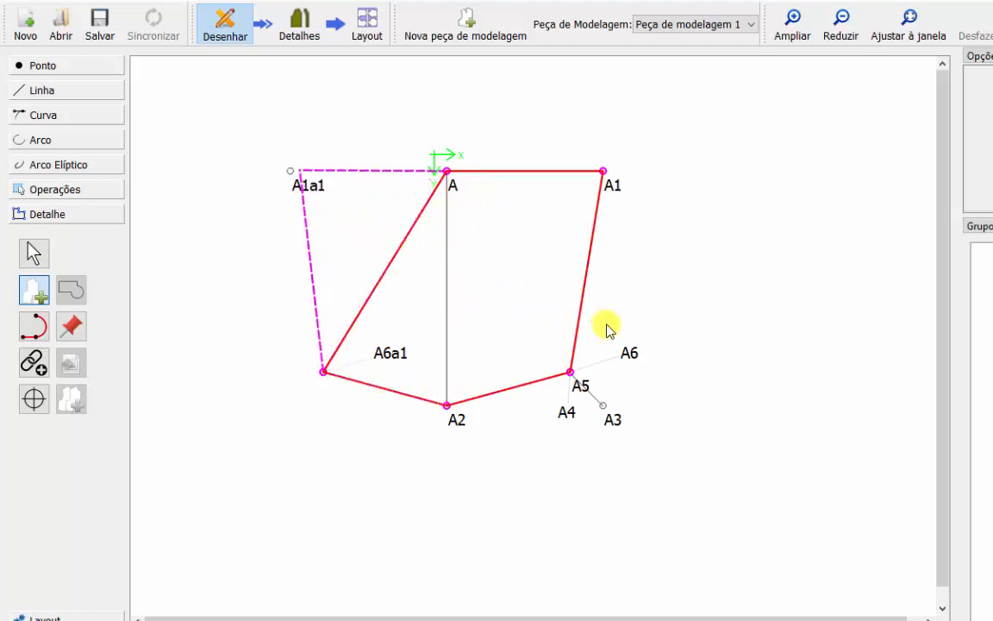
pyautogui.click(291, 171)
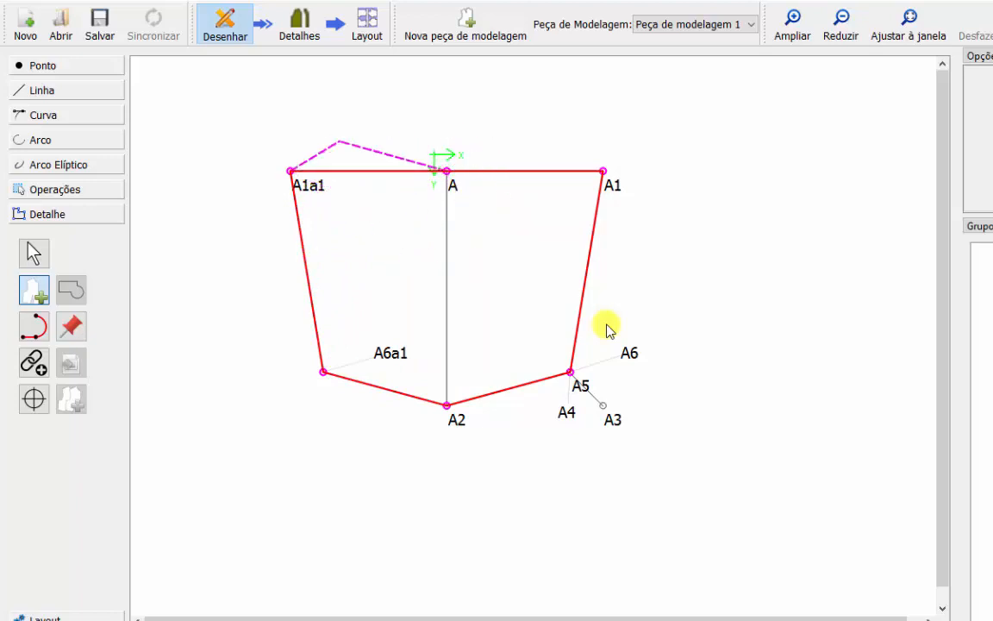
pyautogui.press('Return')
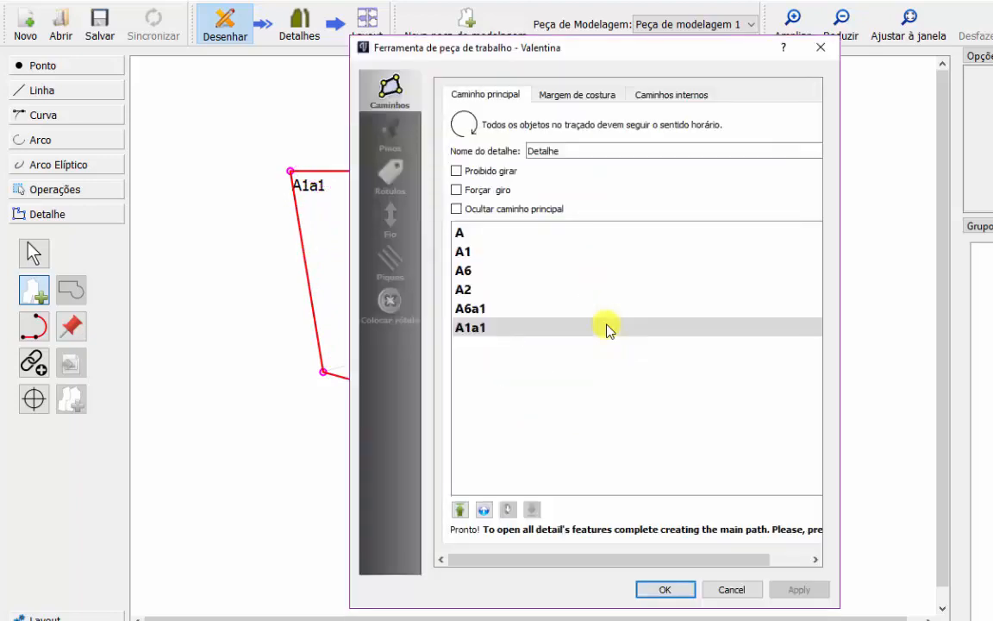
pyautogui.press('Return')
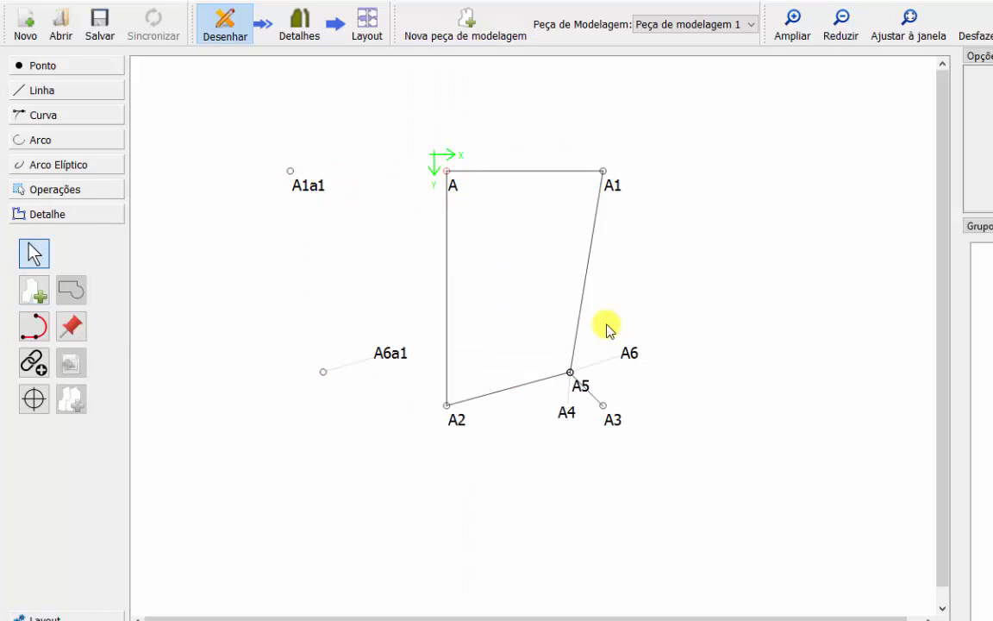
pyautogui.click(299, 24)
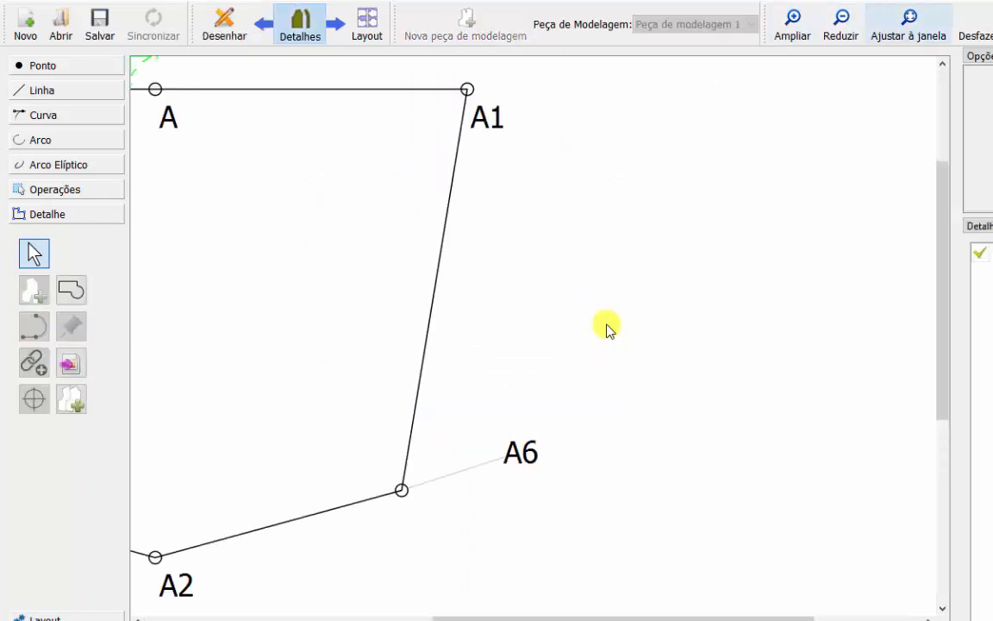
pyautogui.click(908, 25)
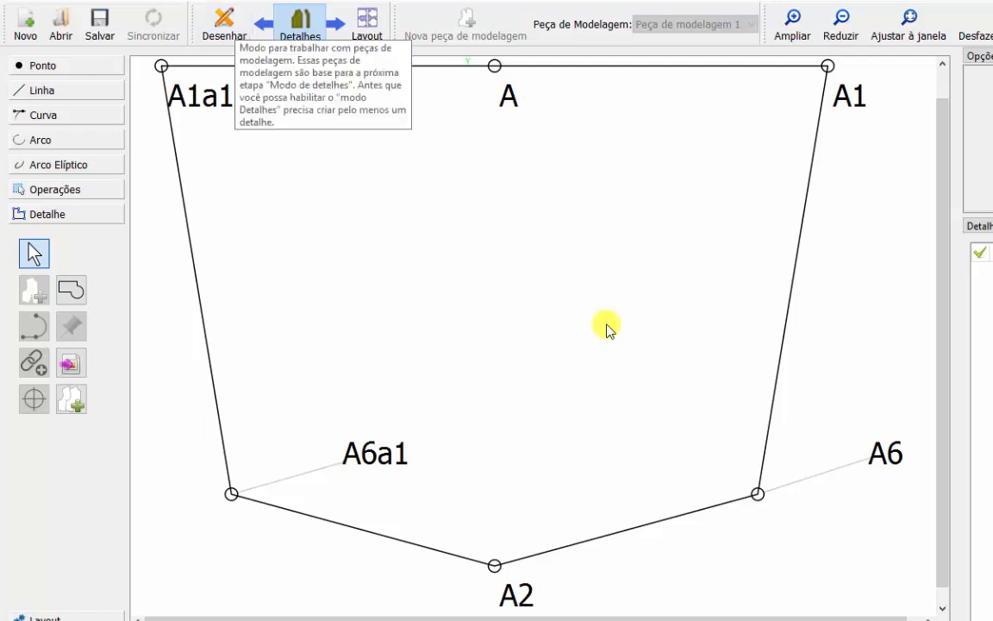
# Undo the new detail piece and, back in drawing mode, the mirroring of points A1 and A6.
pyautogui.click(976, 24)
pyautogui.click(225, 24)
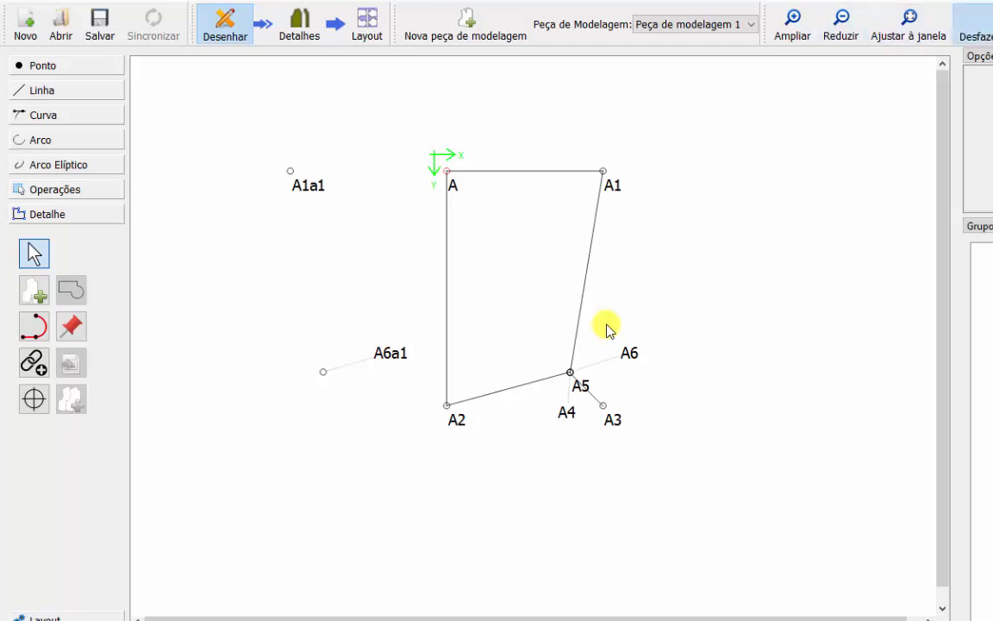
pyautogui.click(972, 24)
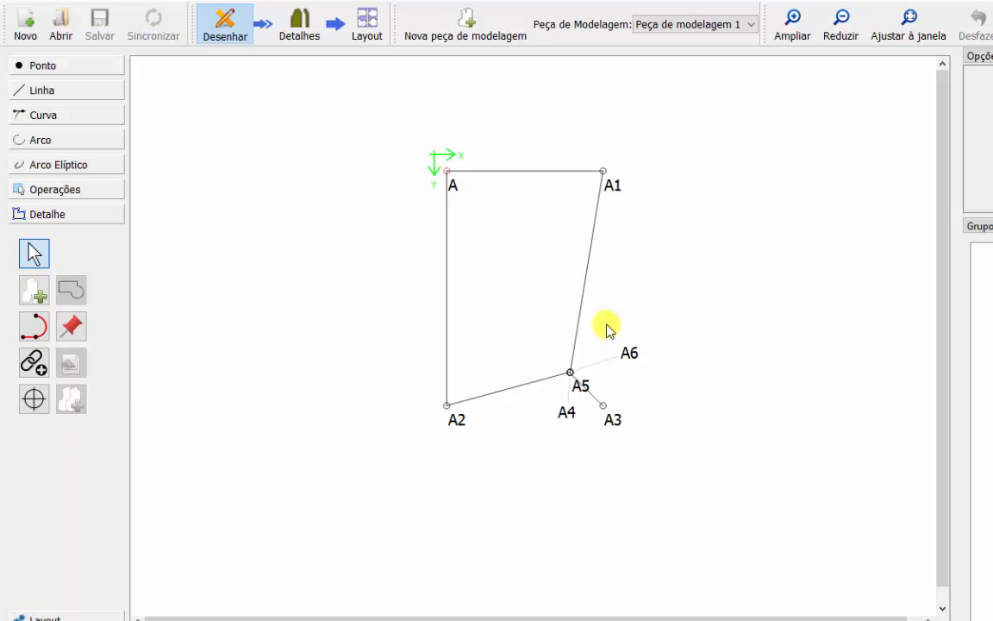
# Start the mirror-by-line operation and examine the reference images of draped blouses with their pattern diagrams.
pyautogui.click(56, 190)
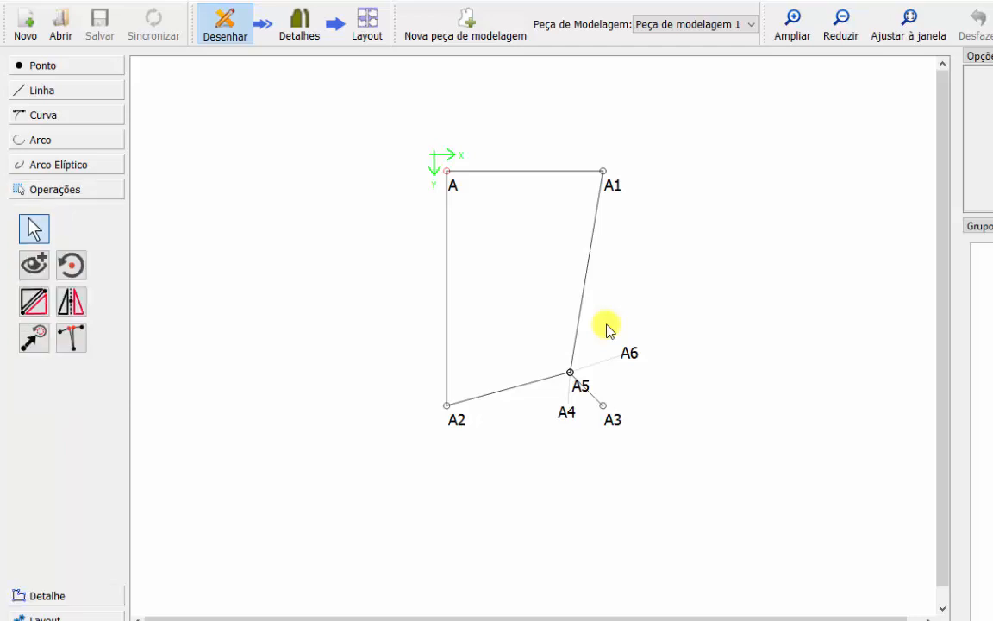
pyautogui.click(34, 302)
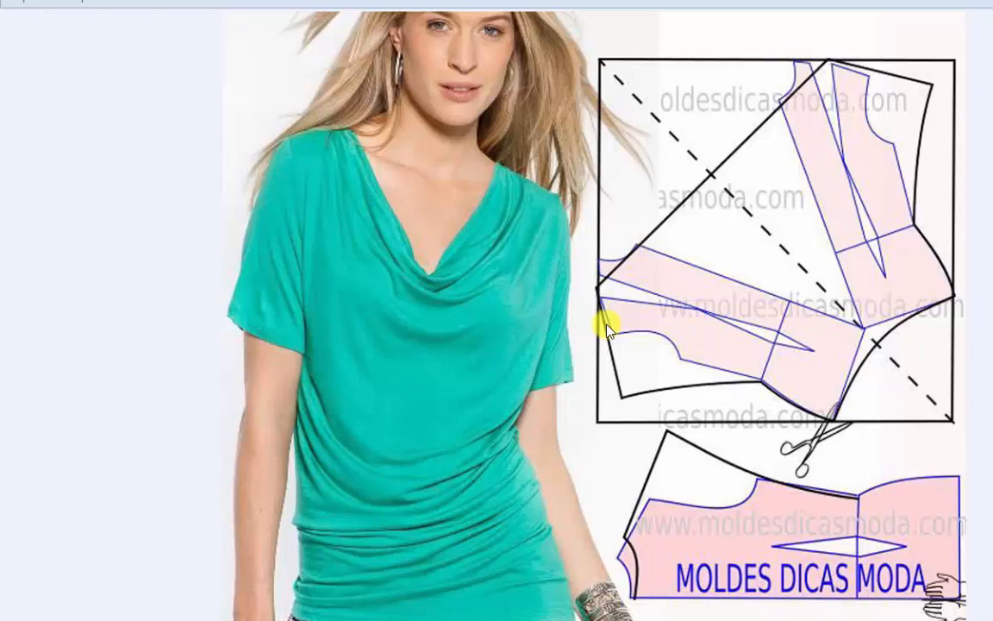
pyautogui.press('Right')
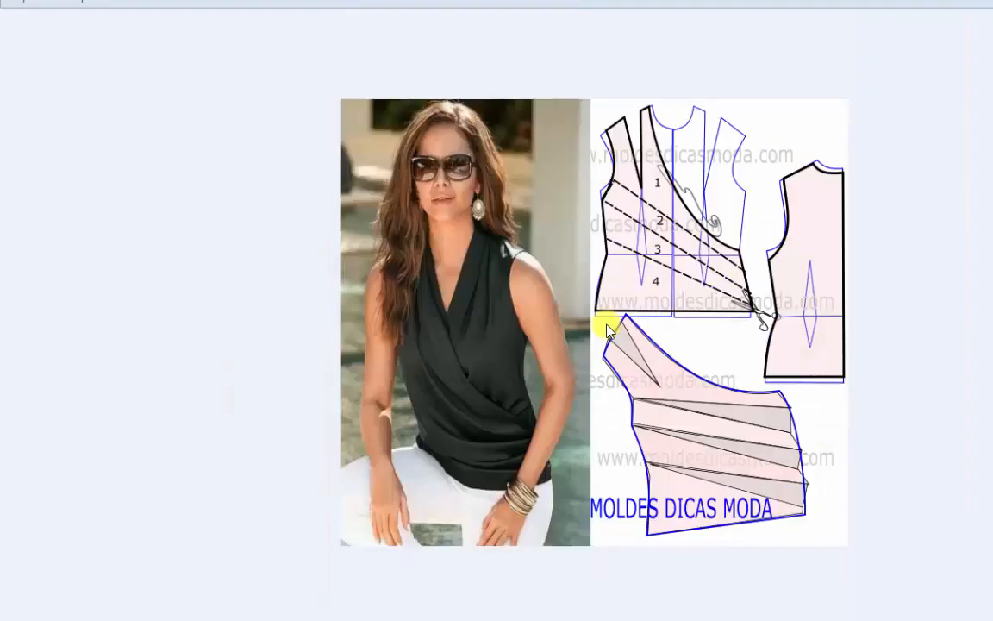
pyautogui.press('Right')
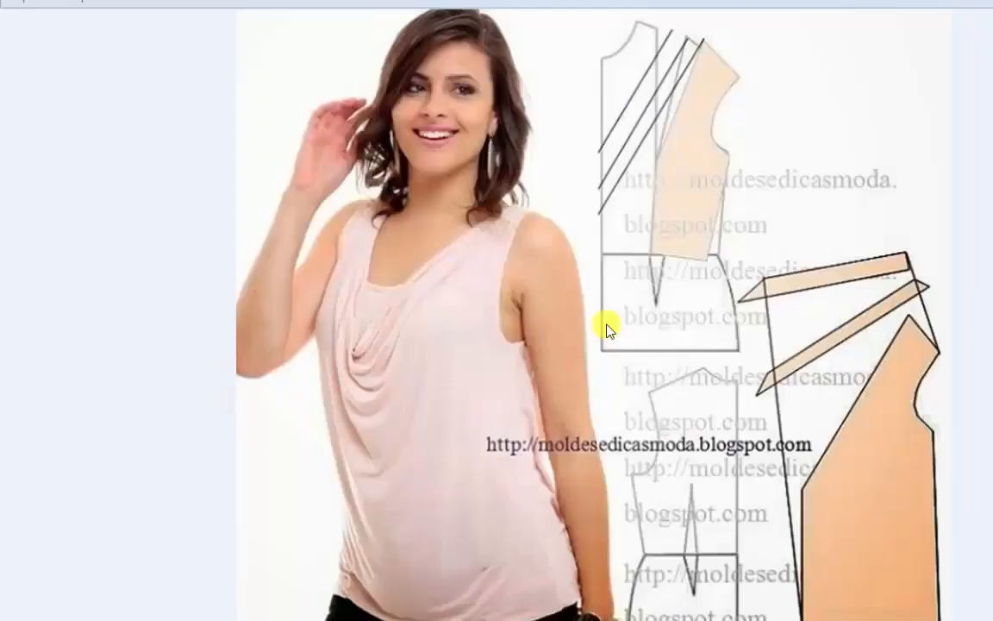
pyautogui.press('Right')
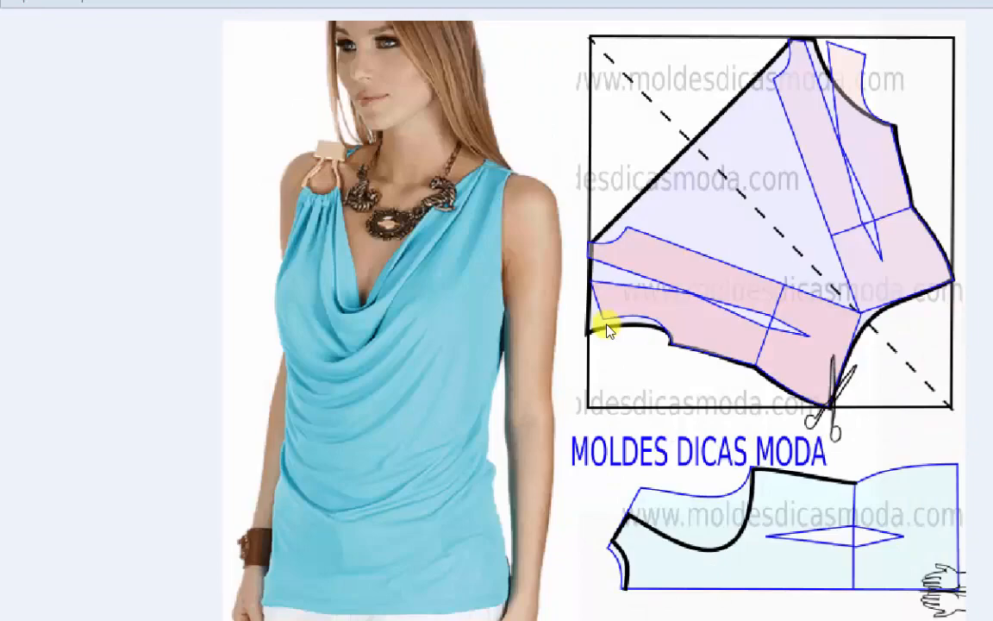
pyautogui.press('Right')
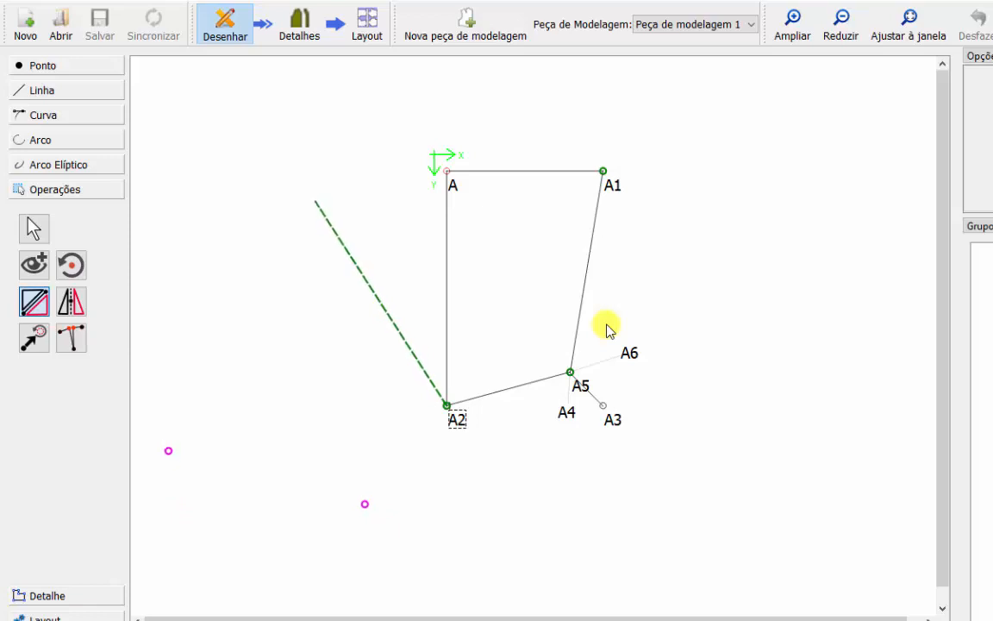
# Try to mirror points A1 and A6 across the line from A2 to A, using the suffix a1.
pyautogui.click(447, 171)
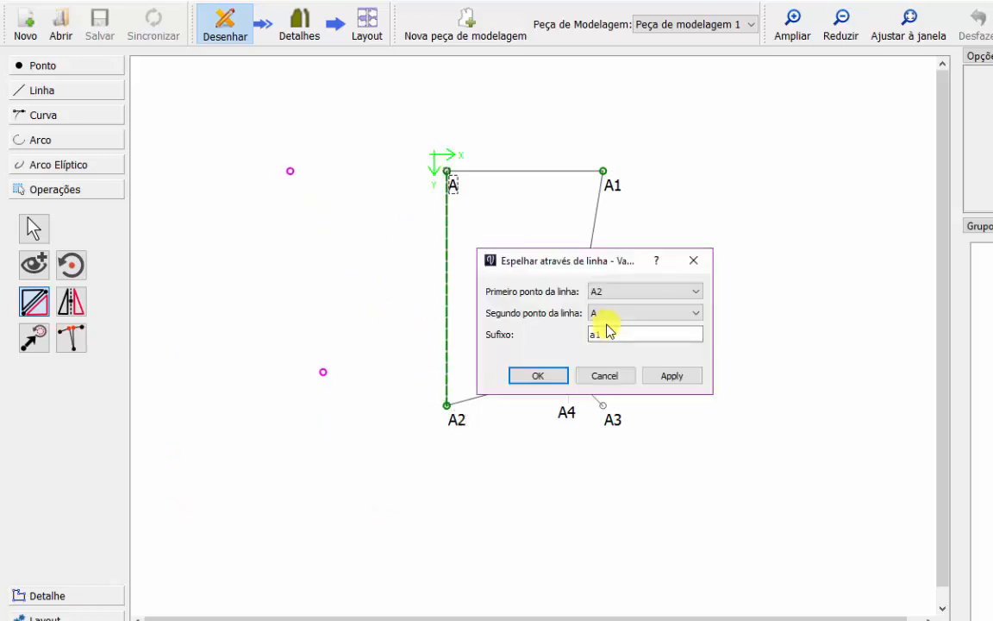
pyautogui.press('Return')
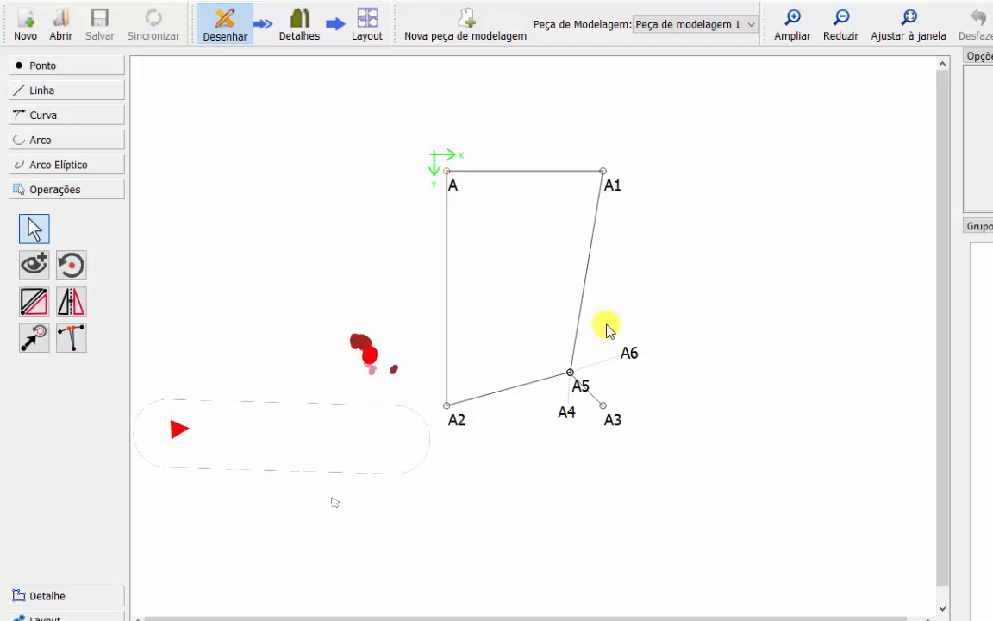
# Create a detail piece with its main path through A, A1, A6 and A2, and show it in Detalhes mode.
pyautogui.click(59, 595)
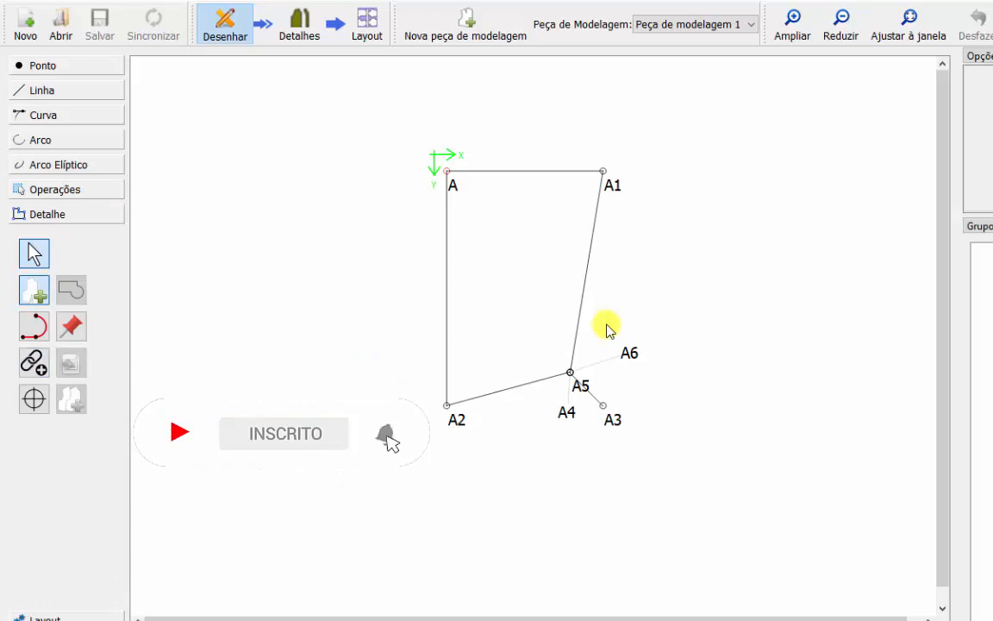
pyautogui.click(447, 170)
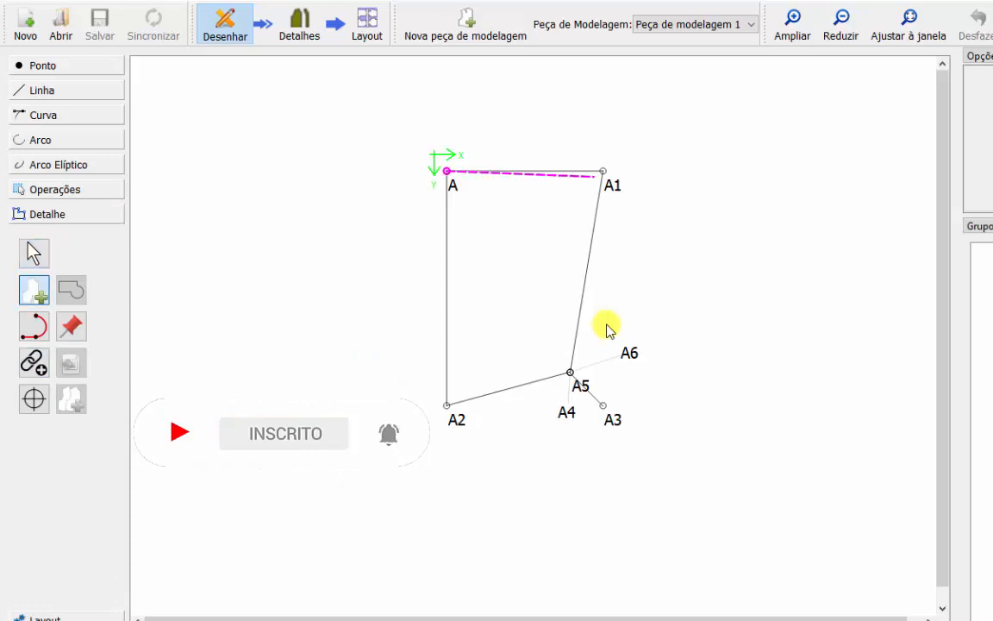
pyautogui.click(603, 171)
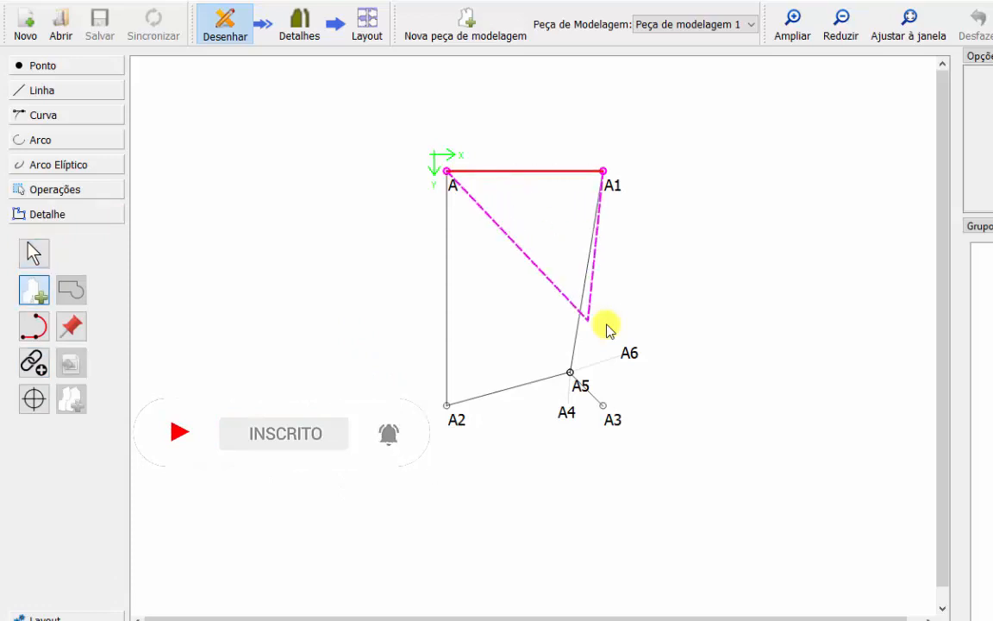
pyautogui.click(569, 373)
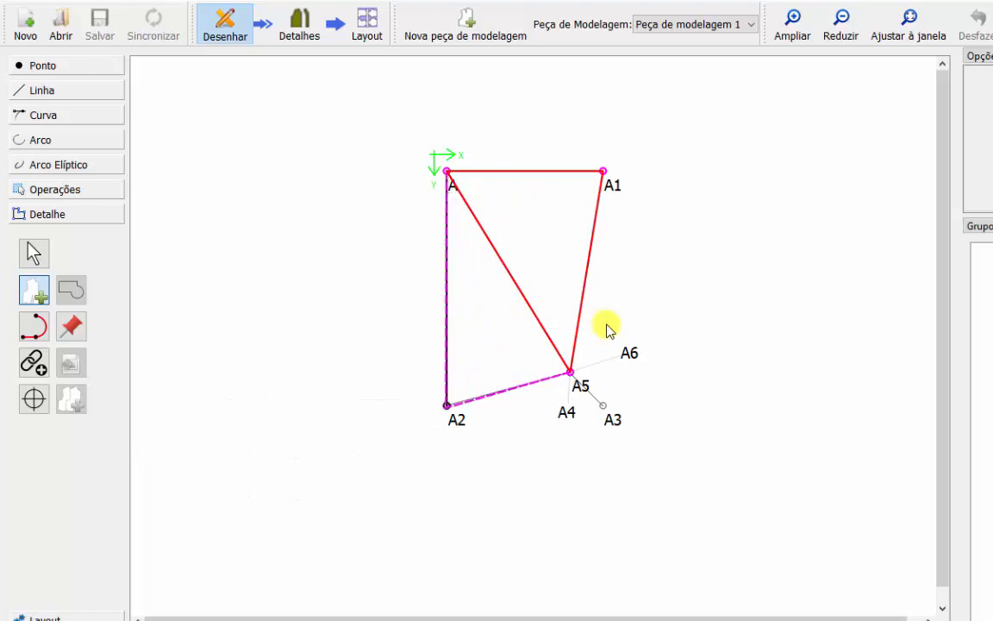
pyautogui.click(447, 404)
pyautogui.press('Return')
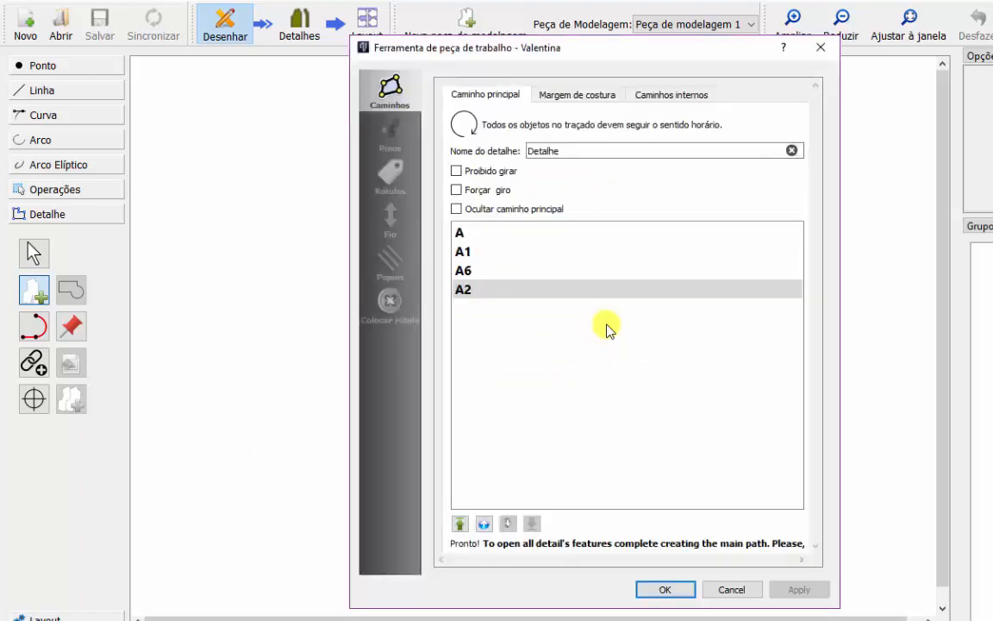
pyautogui.click(664, 590)
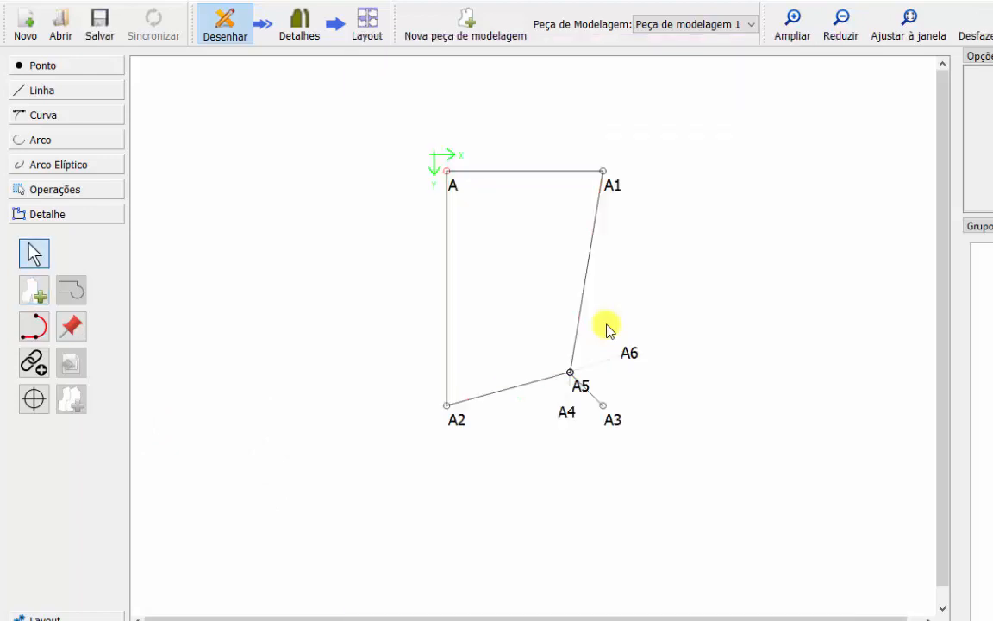
pyautogui.click(299, 25)
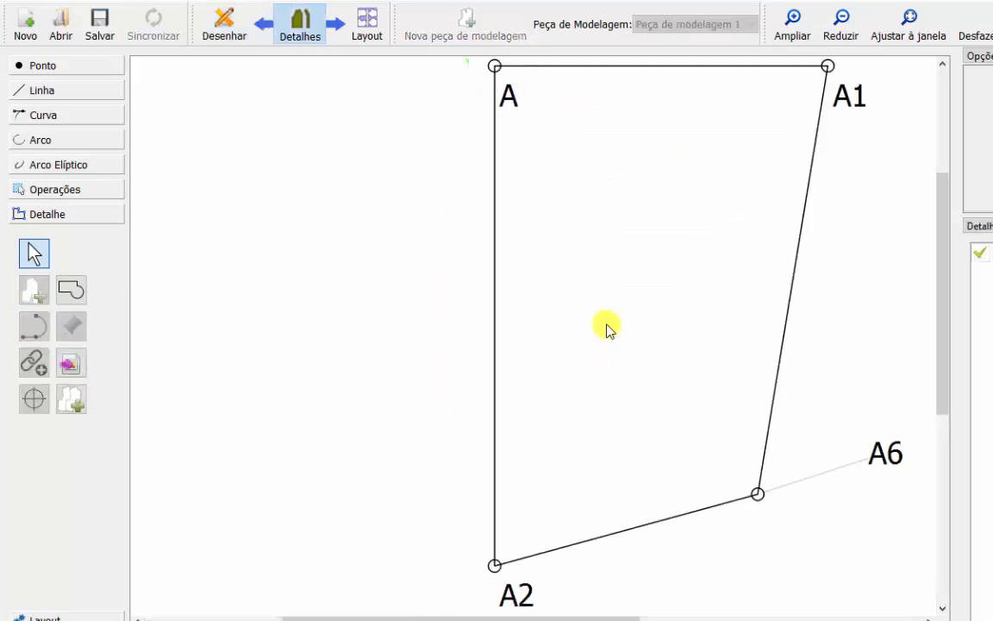
# Return to drawing mode and add a point 3 cm from A1 along the line towards A6.
pyautogui.click(224, 25)
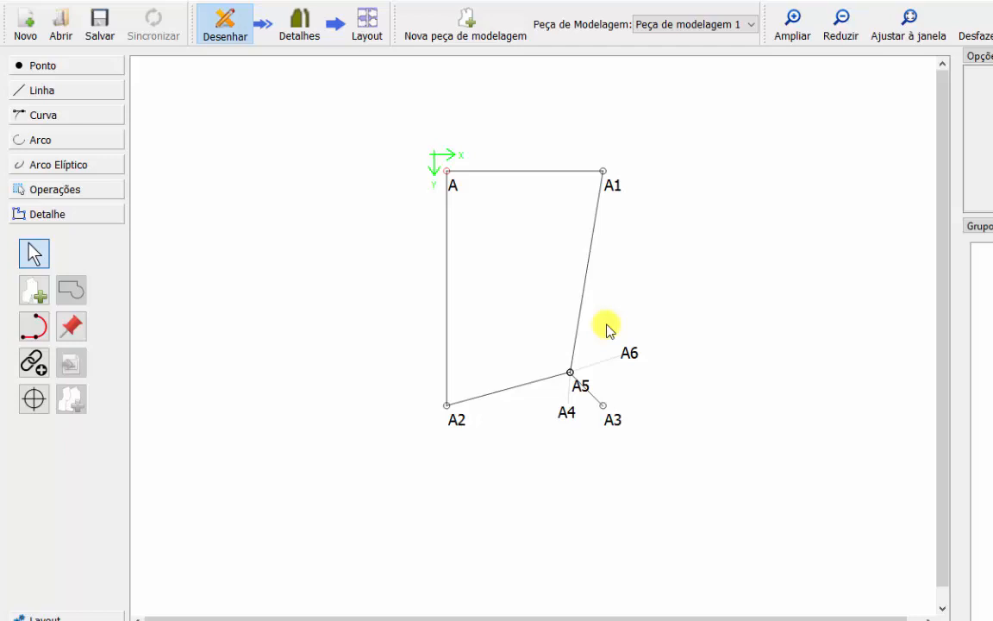
pyautogui.click(67, 66)
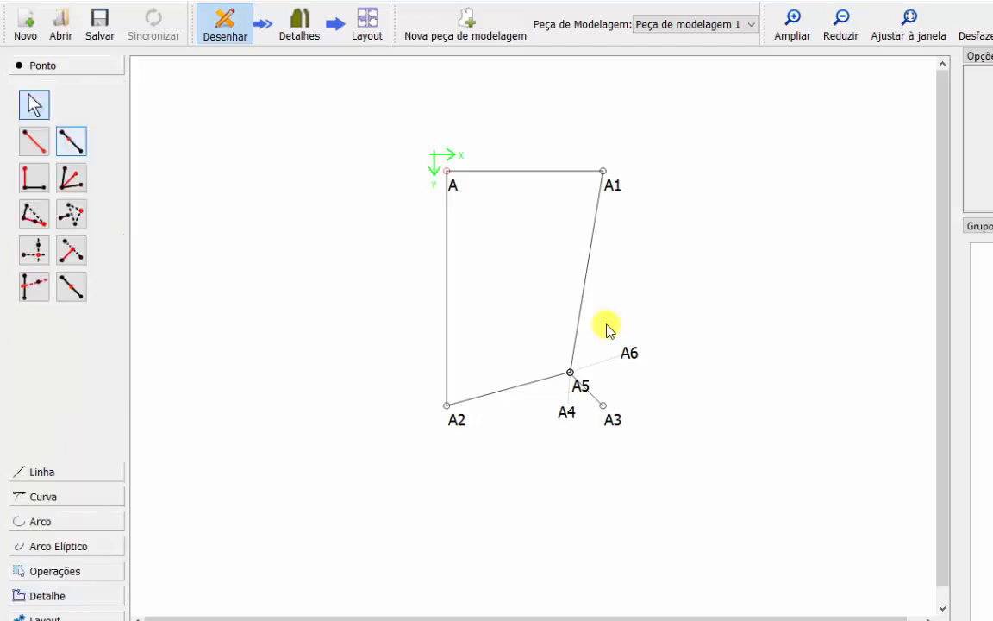
pyautogui.click(72, 141)
pyautogui.click(603, 171)
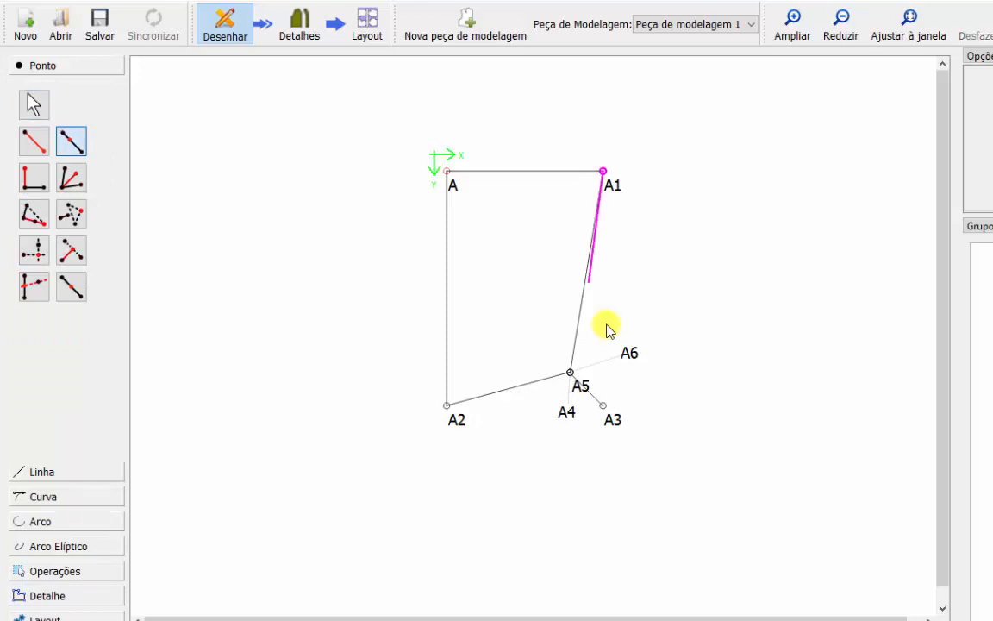
pyautogui.click(617, 348)
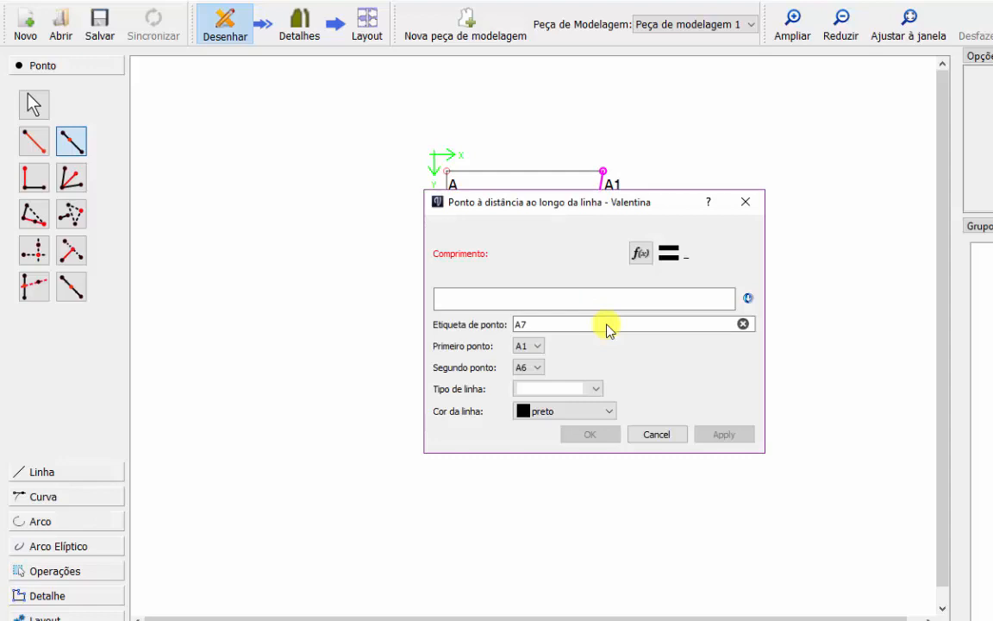
pyautogui.write('3')
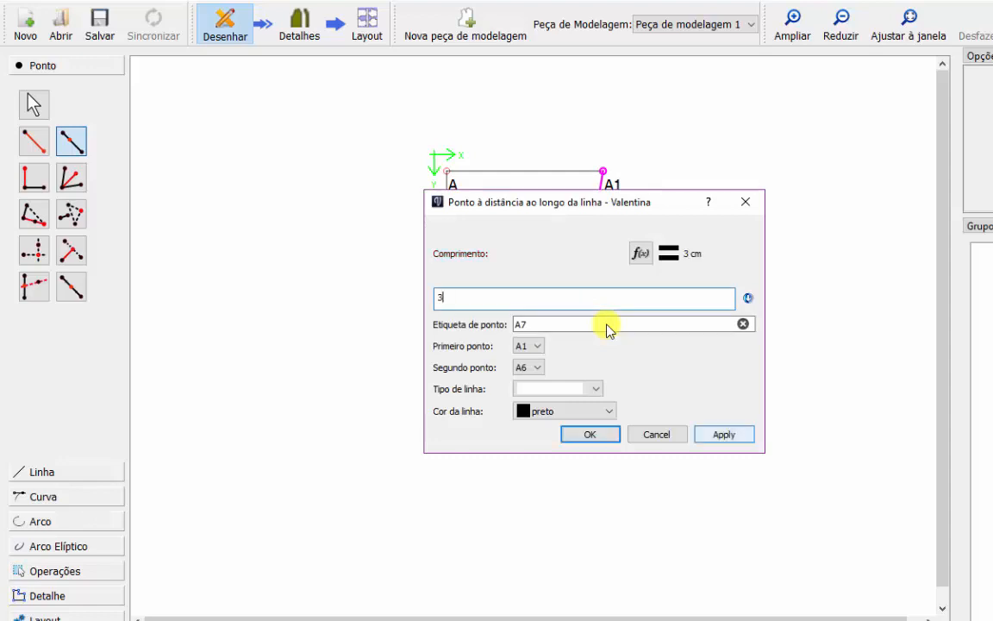
pyautogui.press('Return')
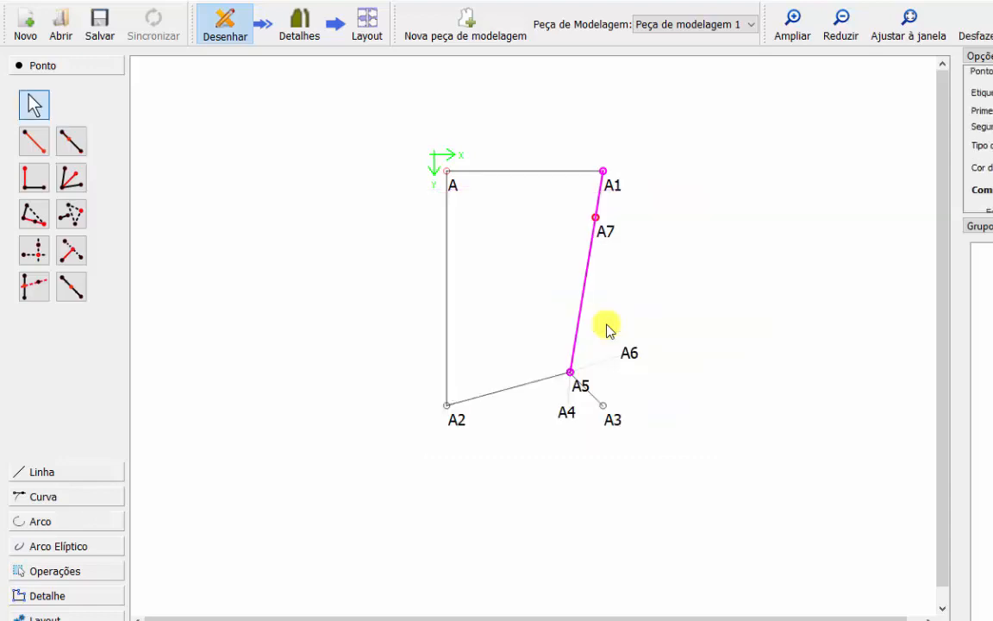
pyautogui.click(71, 141)
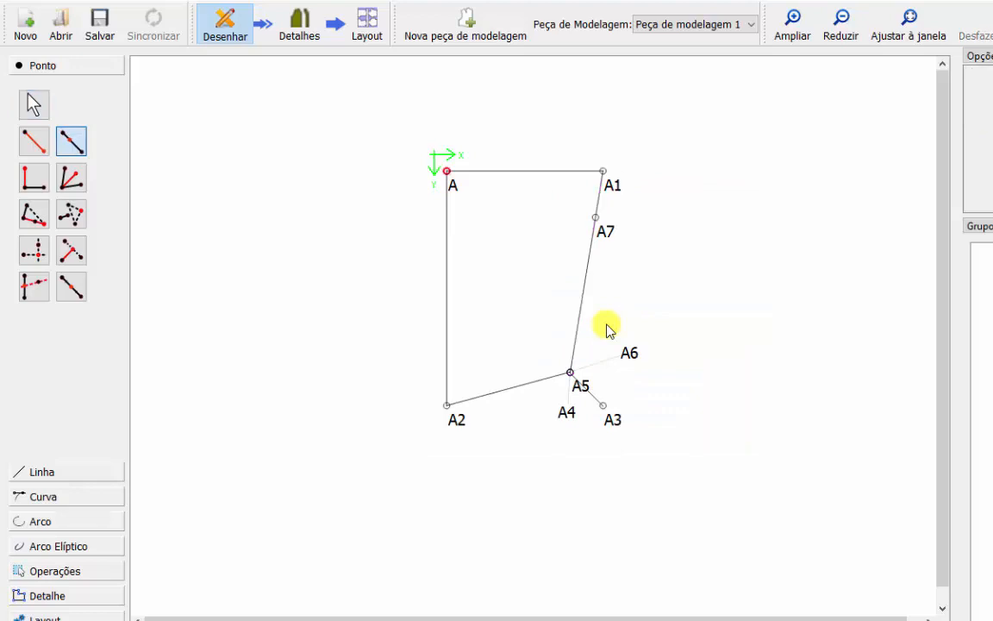
pyautogui.click(446, 172)
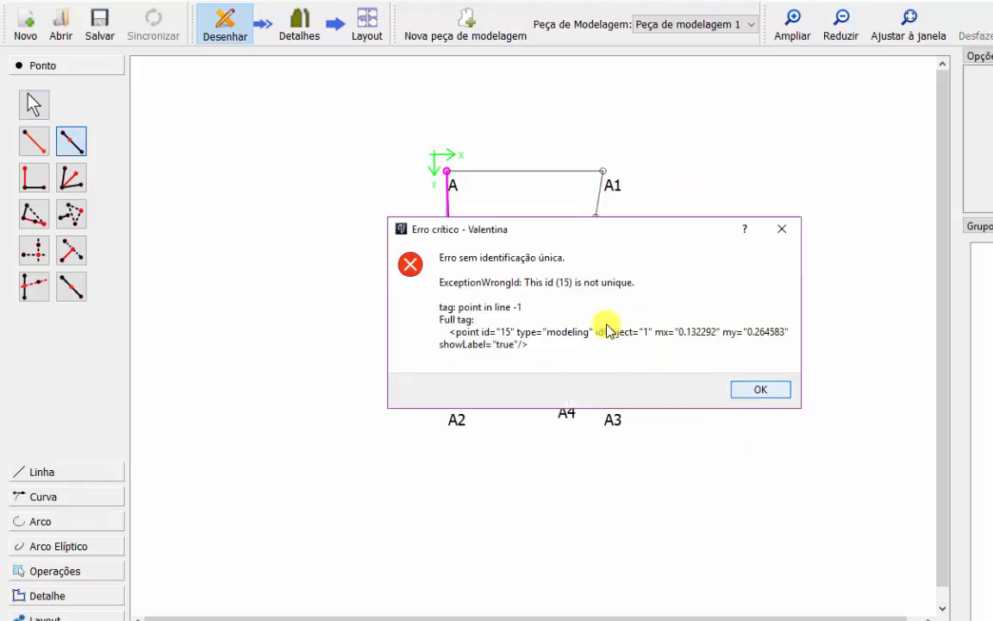
pyautogui.press('Return')
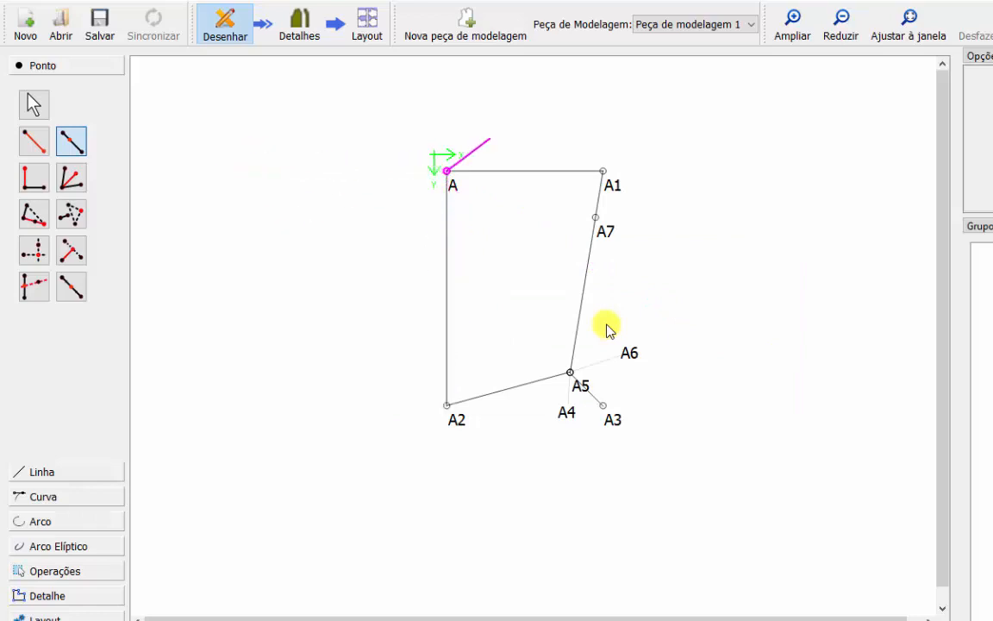
pyautogui.press('Escape')
# Add a point 5 cm from A along the line towards A2.
pyautogui.click(71, 141)
pyautogui.click(446, 171)
pyautogui.click(447, 404)
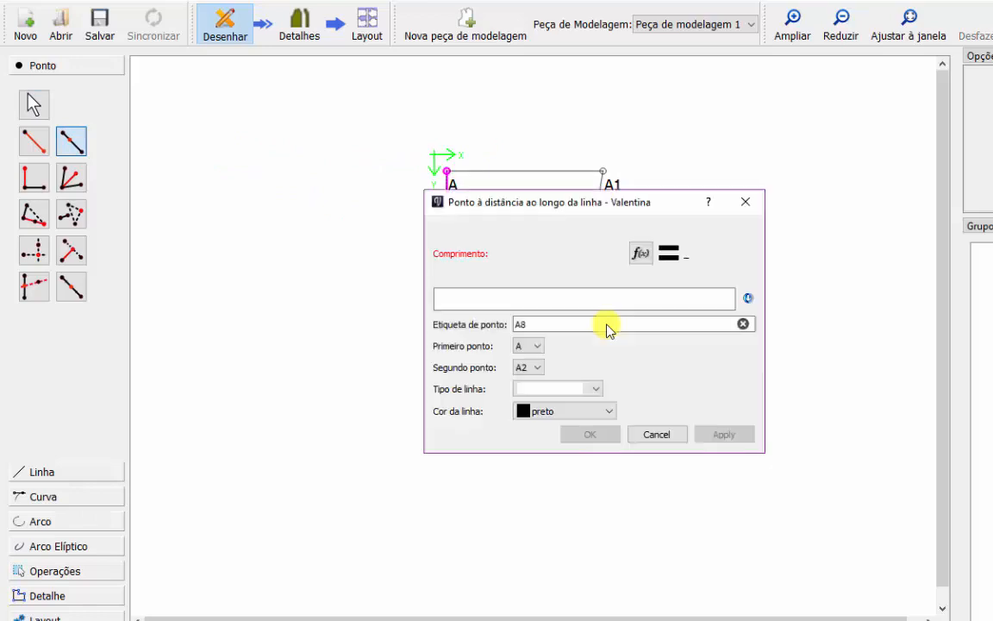
pyautogui.write('5')
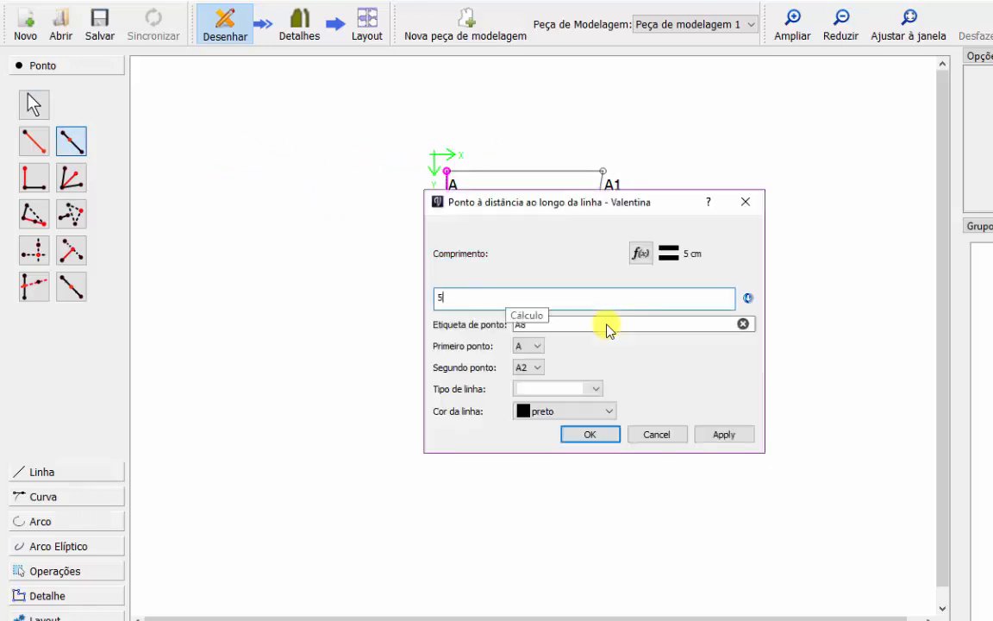
pyautogui.press('Return')
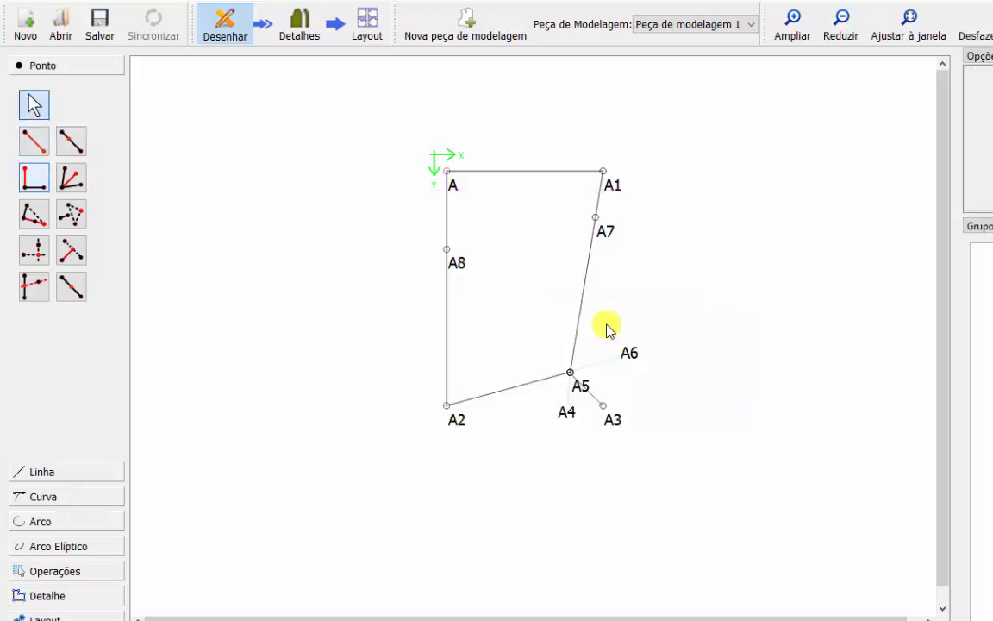
# Connect A7 to A8 with a solid-line point at distance and angle from A7, 9,71449 cm long at 191,568°.
pyautogui.click(34, 141)
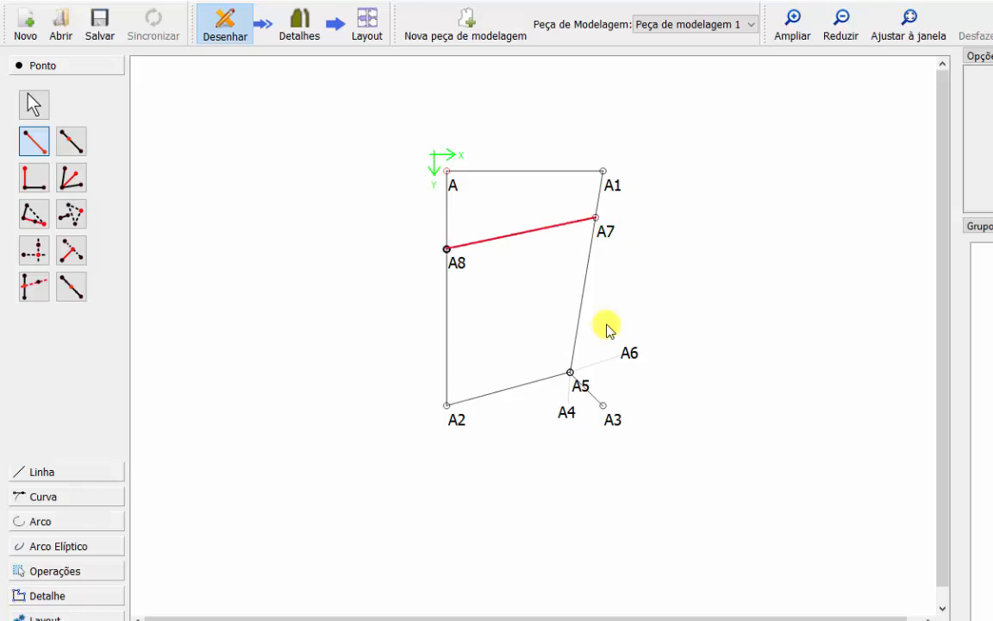
pyautogui.click(446, 248)
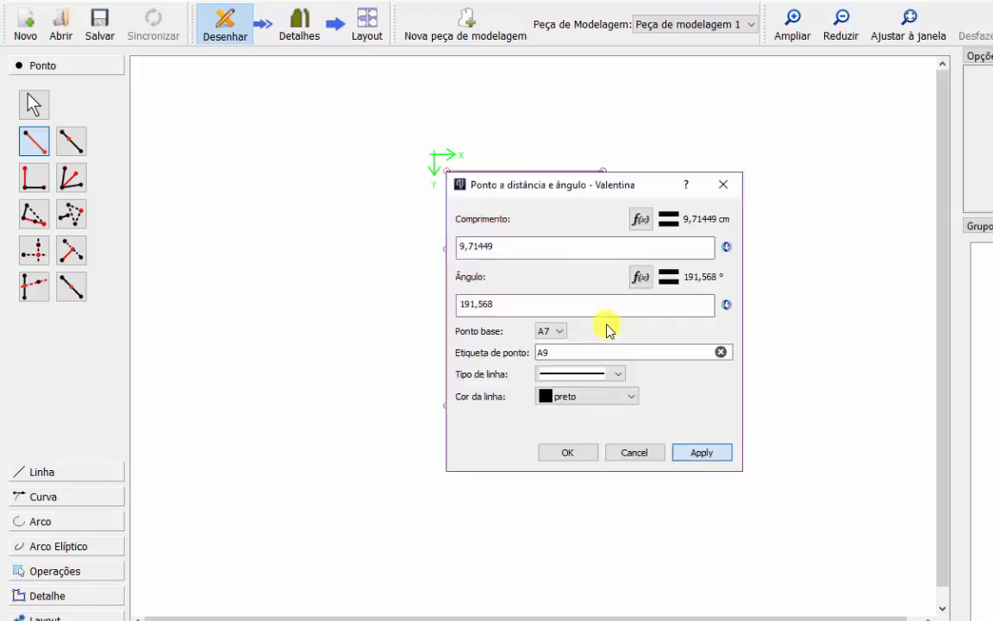
pyautogui.click(567, 453)
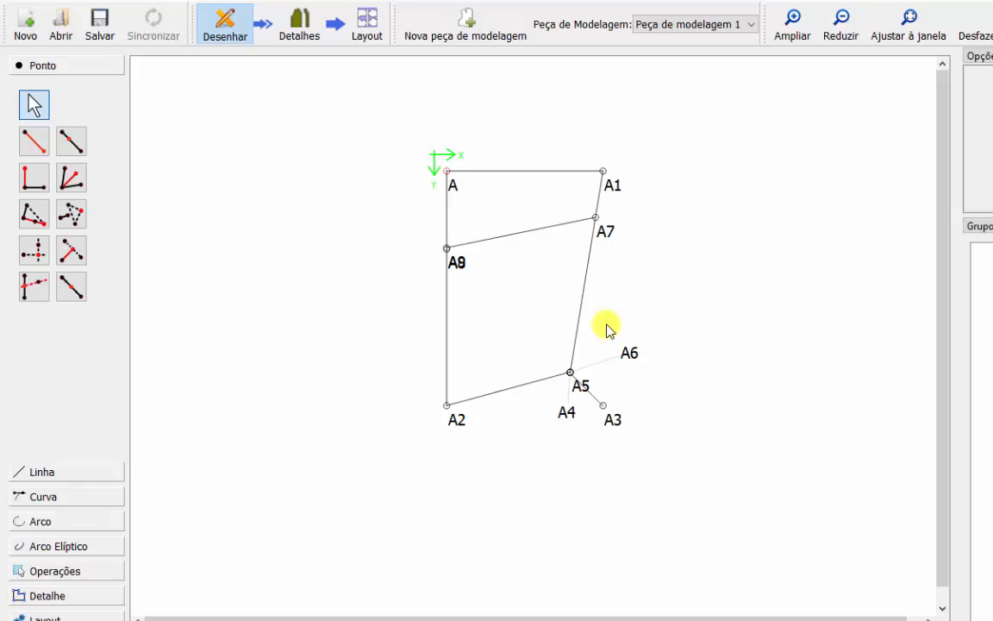
# Check the piece in Detalhes mode, return to drawing mode and trace an internal path from A7 to A9.
pyautogui.hotkey('ctrl', 'e')
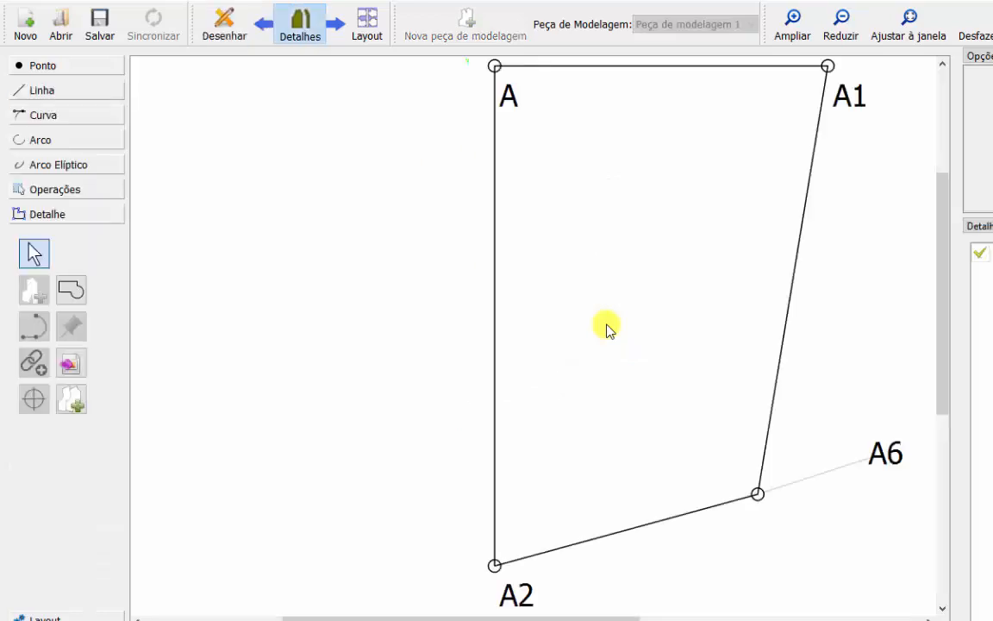
pyautogui.hotkey('ctrl', 'w')
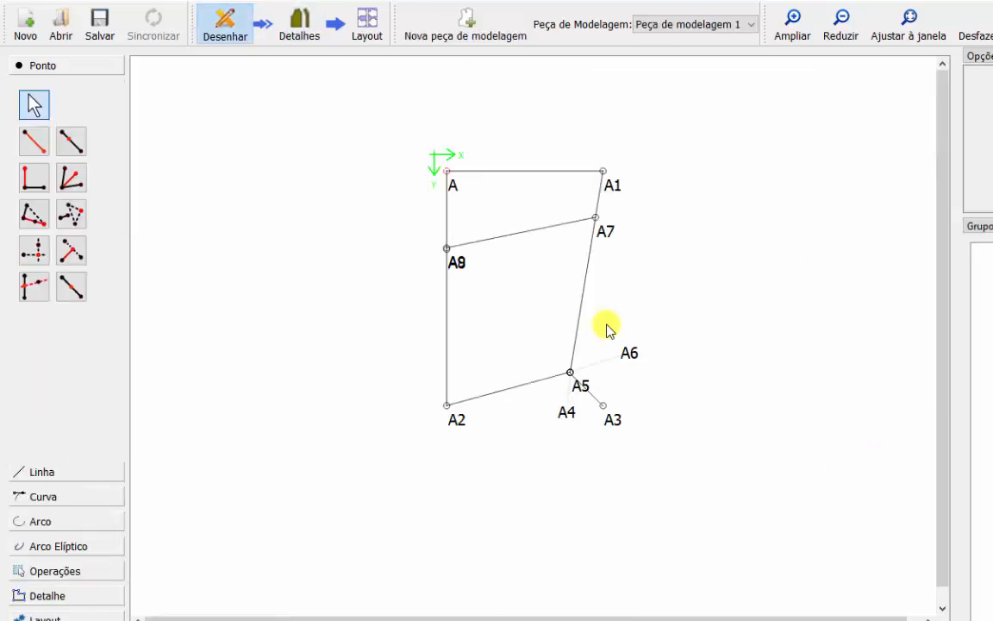
pyautogui.hotkey('ctrl', 'e')
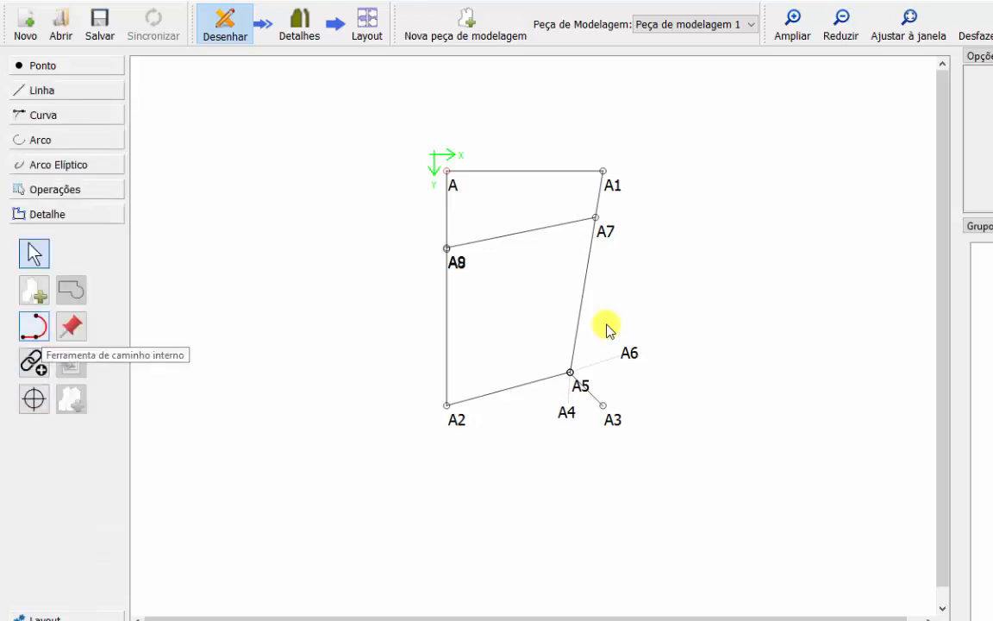
pyautogui.click(34, 327)
pyautogui.click(595, 217)
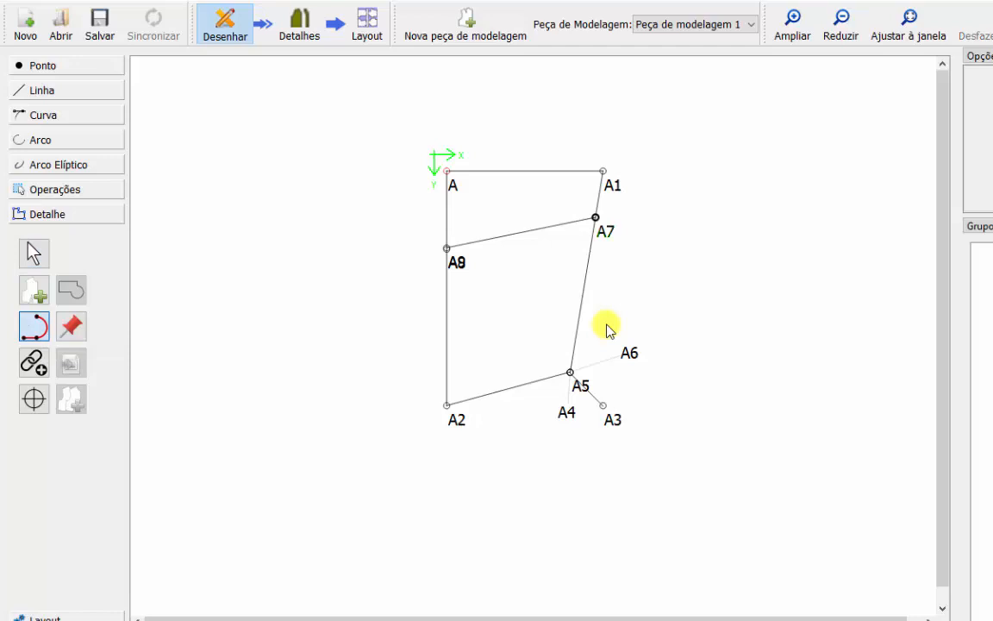
pyautogui.click(595, 217)
pyautogui.click(446, 248)
pyautogui.click(447, 248)
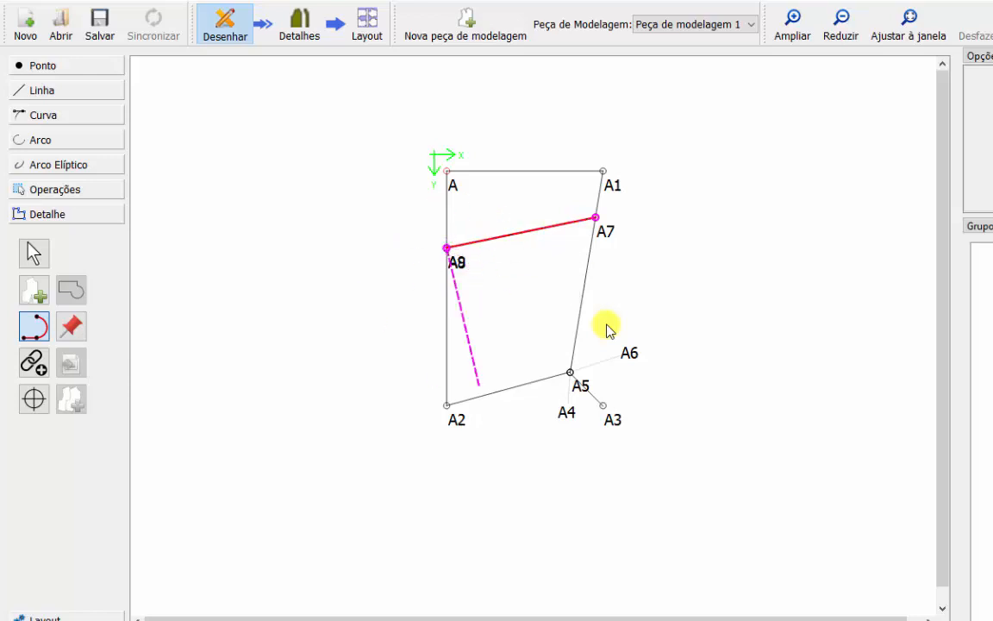
pyautogui.press('Return')
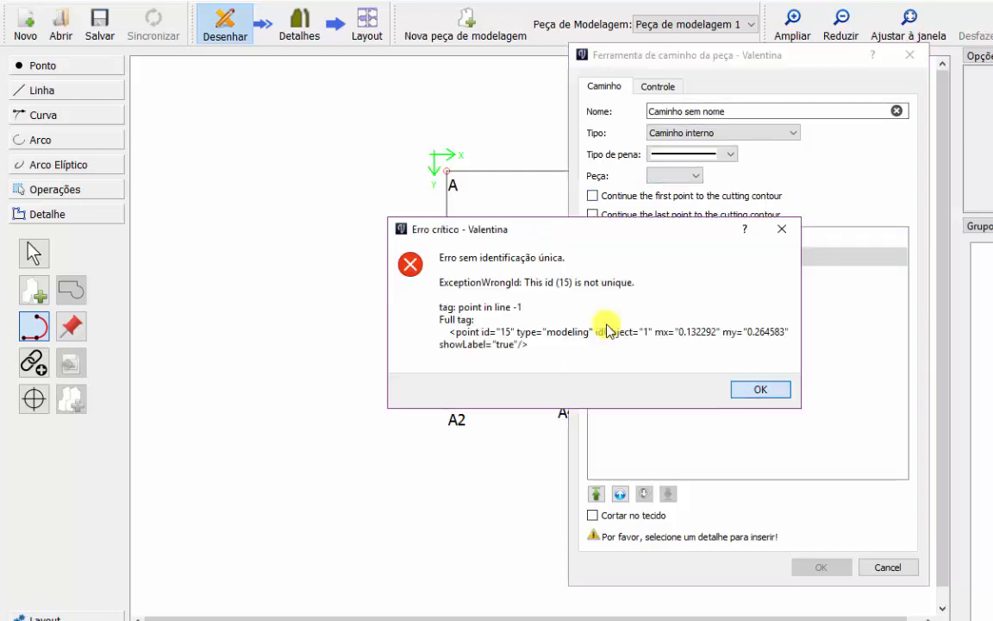
pyautogui.press('Return')
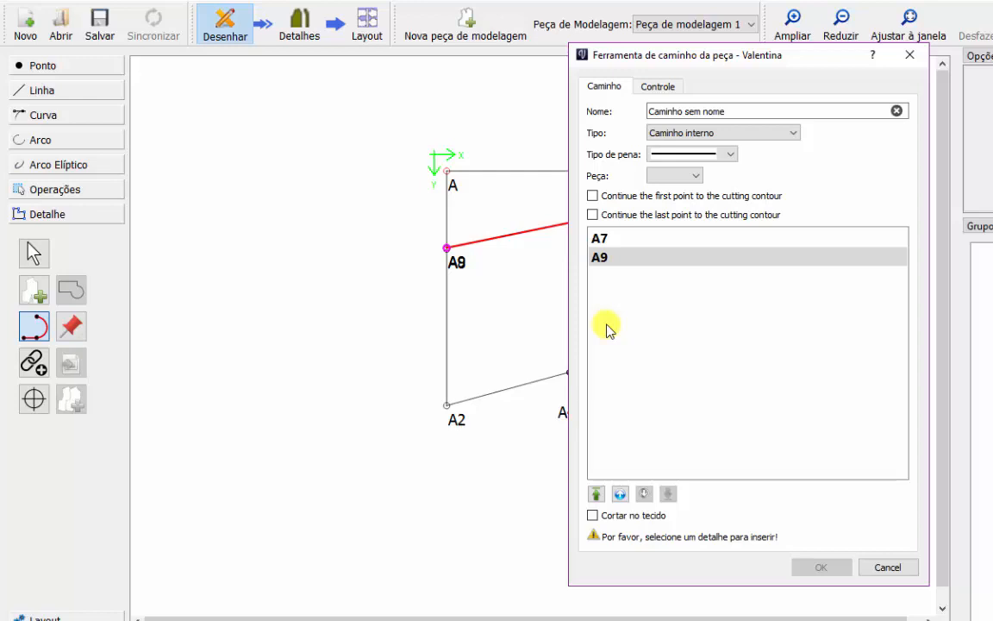
# Set the internal path's line type to dotted and insert it into the piece Detalhe.
pyautogui.click(694, 154)
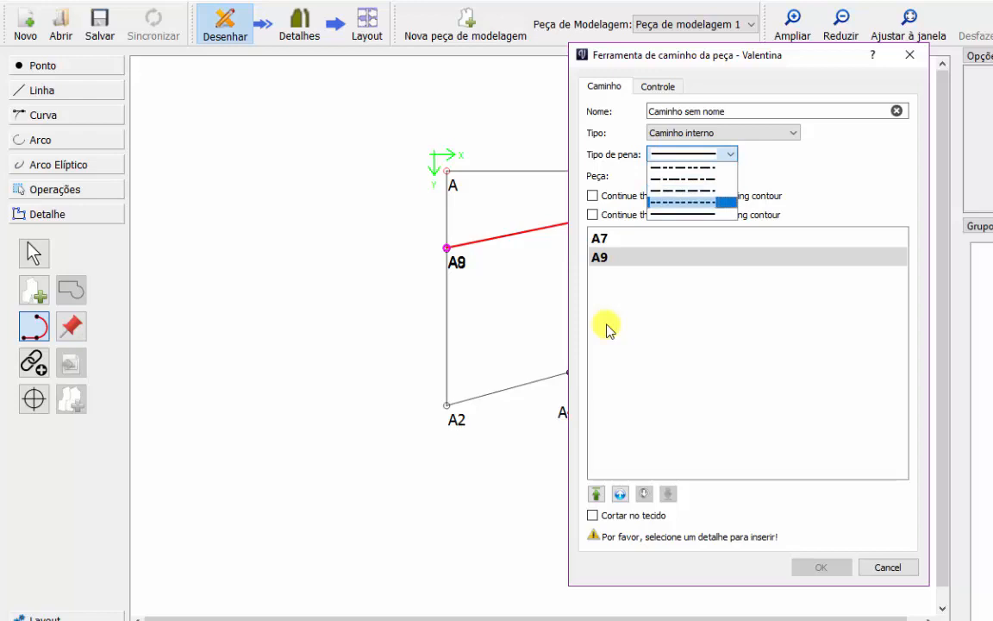
pyautogui.click(690, 201)
pyautogui.click(674, 175)
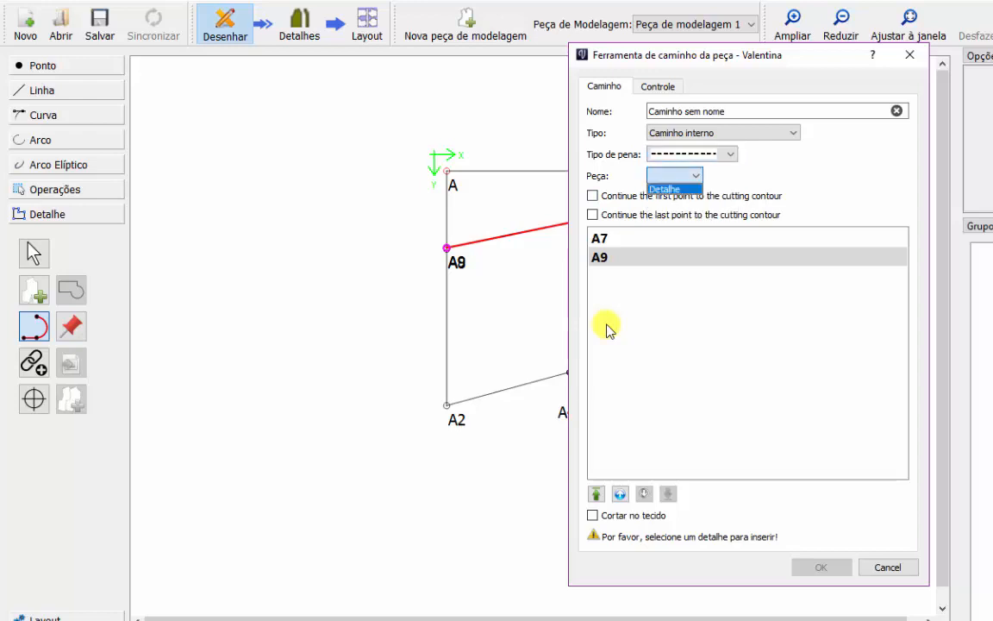
pyautogui.click(668, 188)
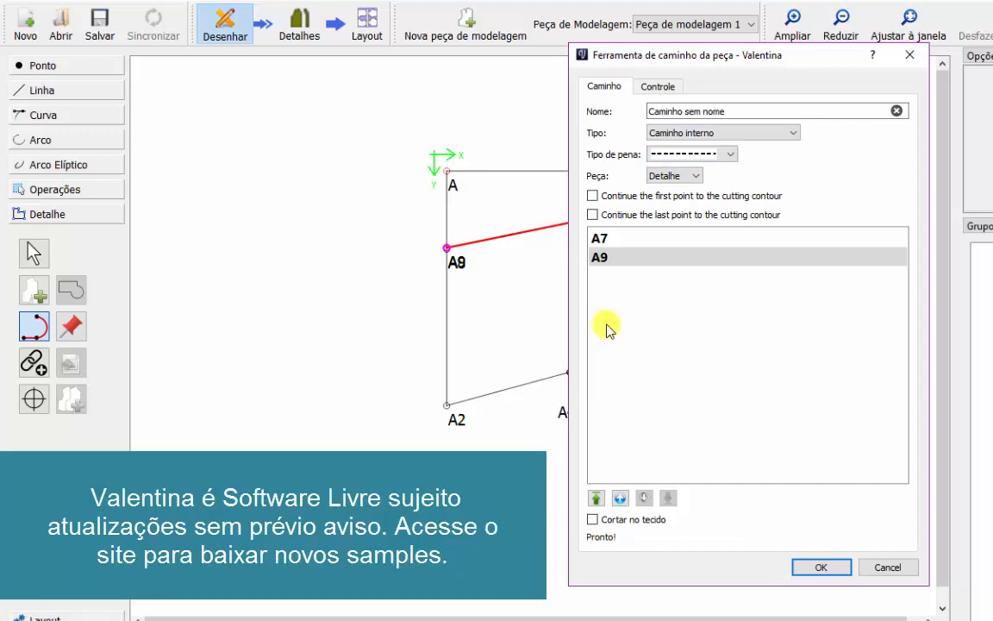
pyautogui.click(821, 567)
# Inspect the internal path on the piece in Detalhes mode and return to drawing mode.
pyautogui.click(300, 25)
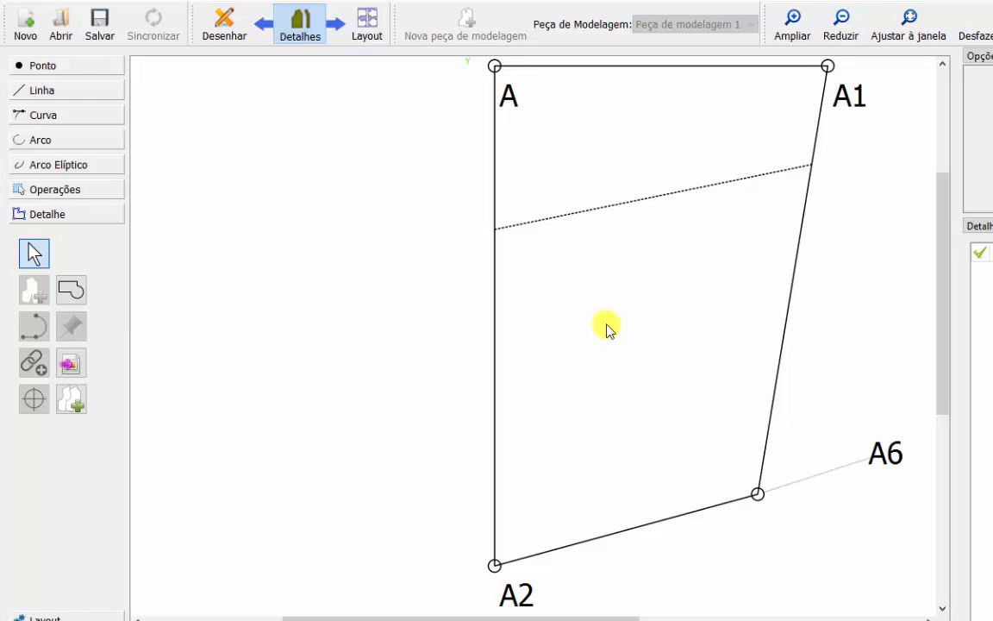
pyautogui.scroll(2, 606, 327)
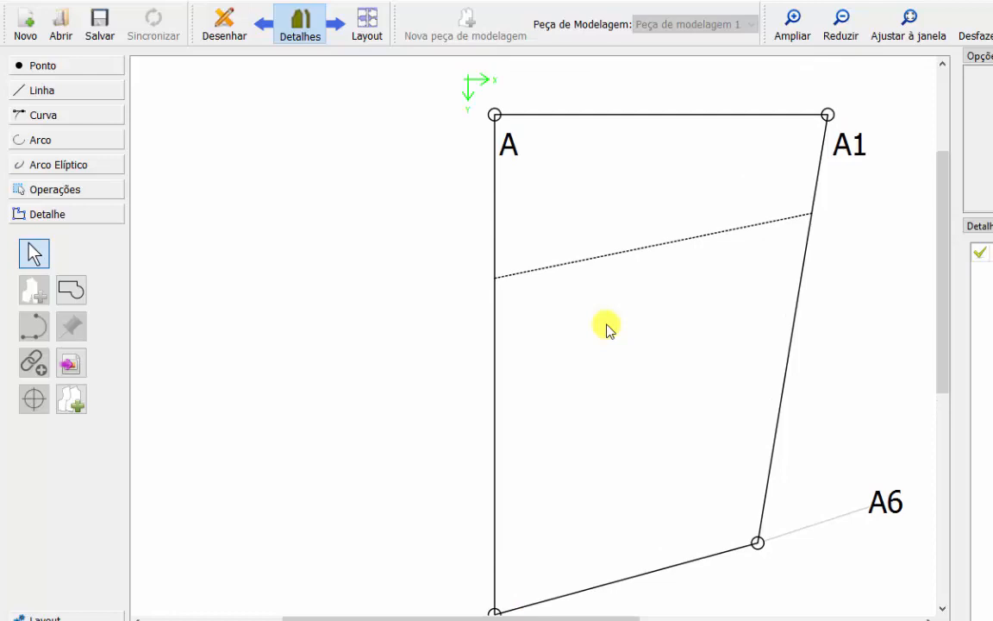
pyautogui.hotkey('ctrl', 'w')
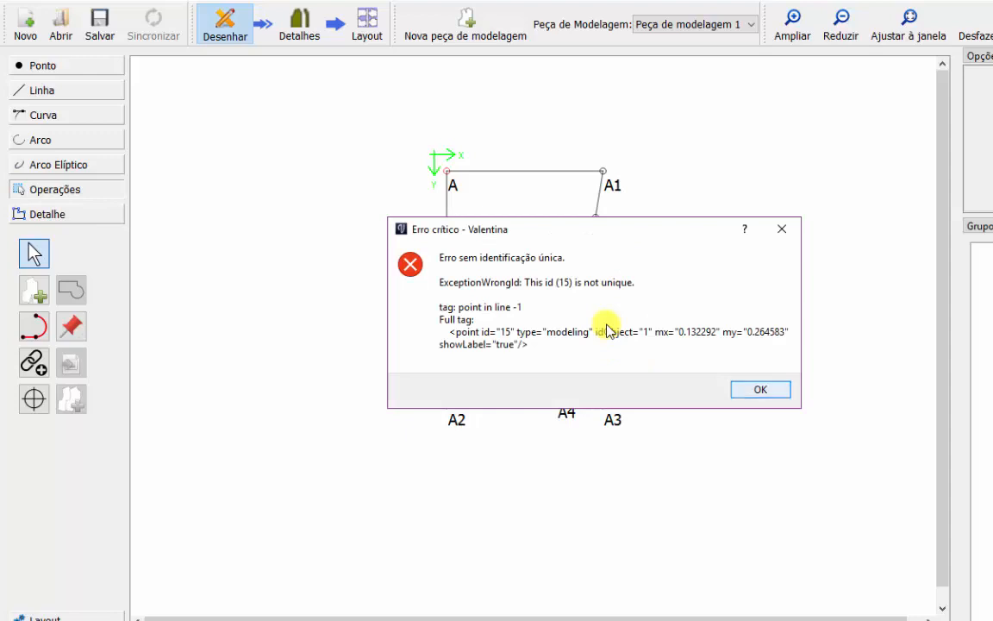
pyautogui.press('Return')
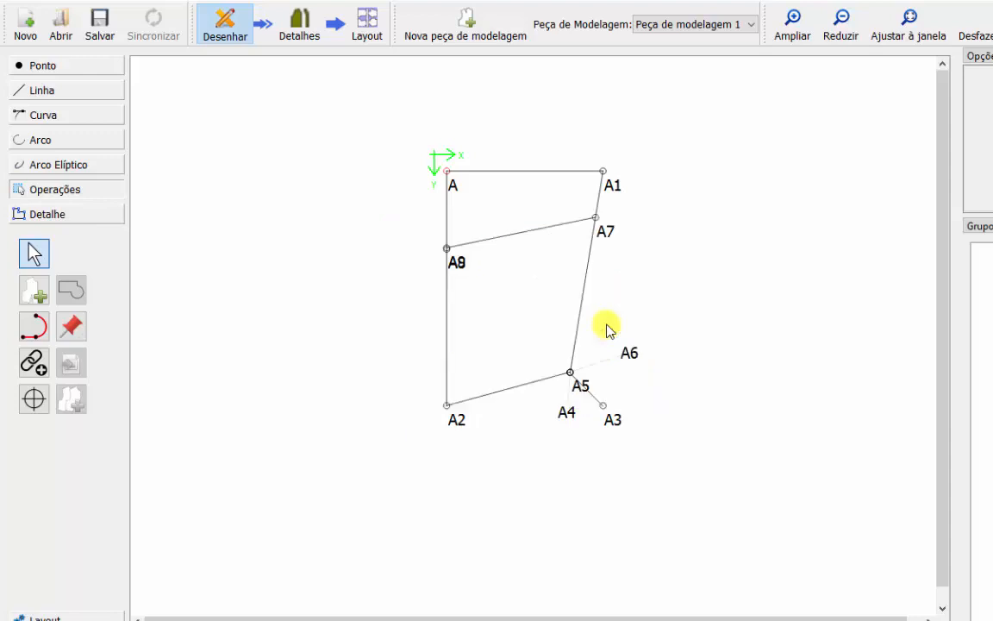
# Start the Move operation and look at the reference image of the draped blouse with its pattern diagram.
pyautogui.click(55, 190)
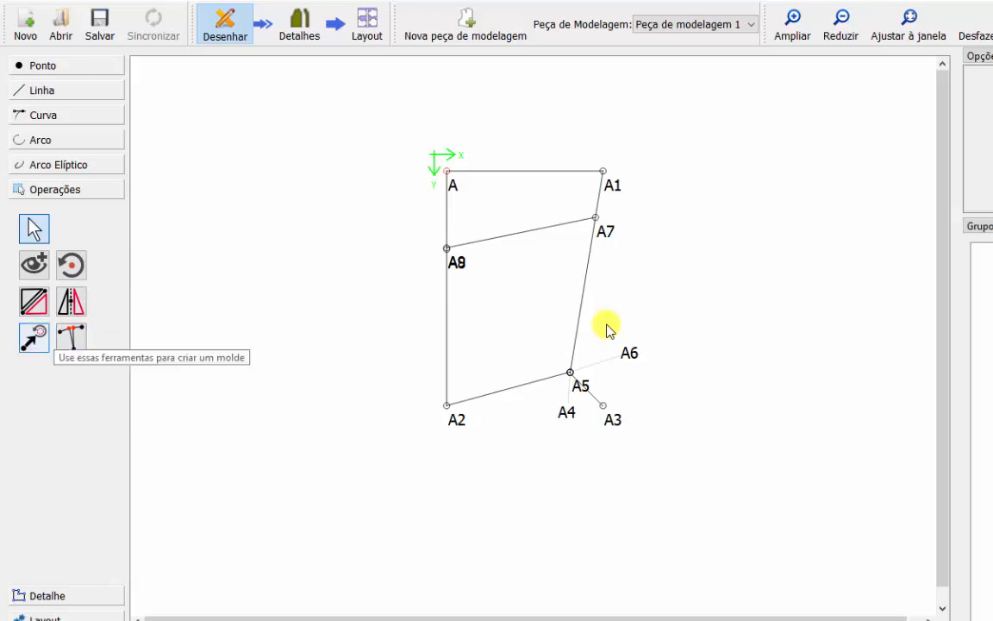
pyautogui.click(34, 338)
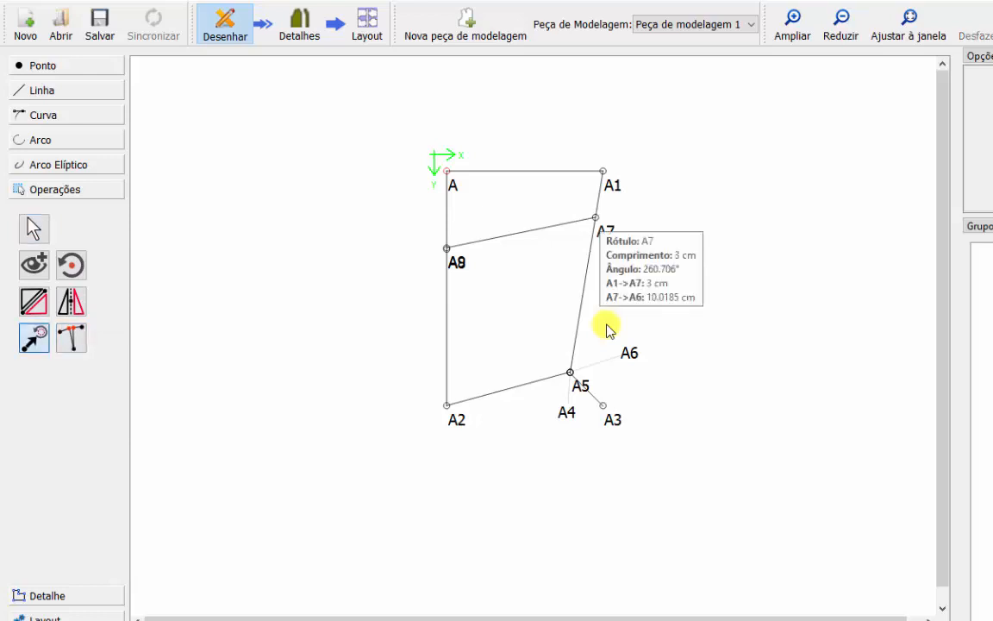
pyautogui.hotkey('alt', 'Tab')
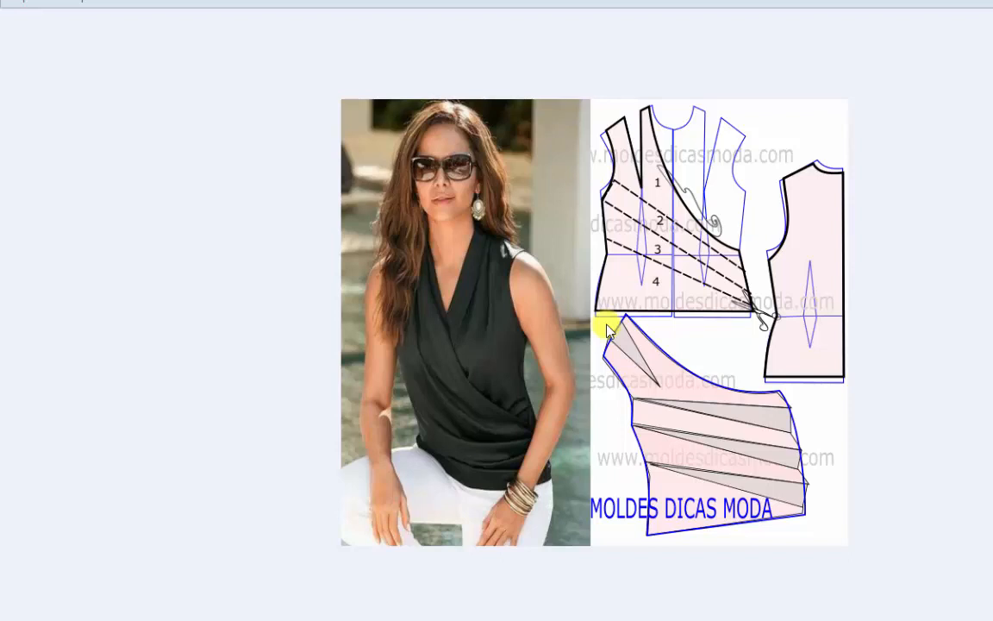
pyautogui.hotkey('alt', 'Tab')
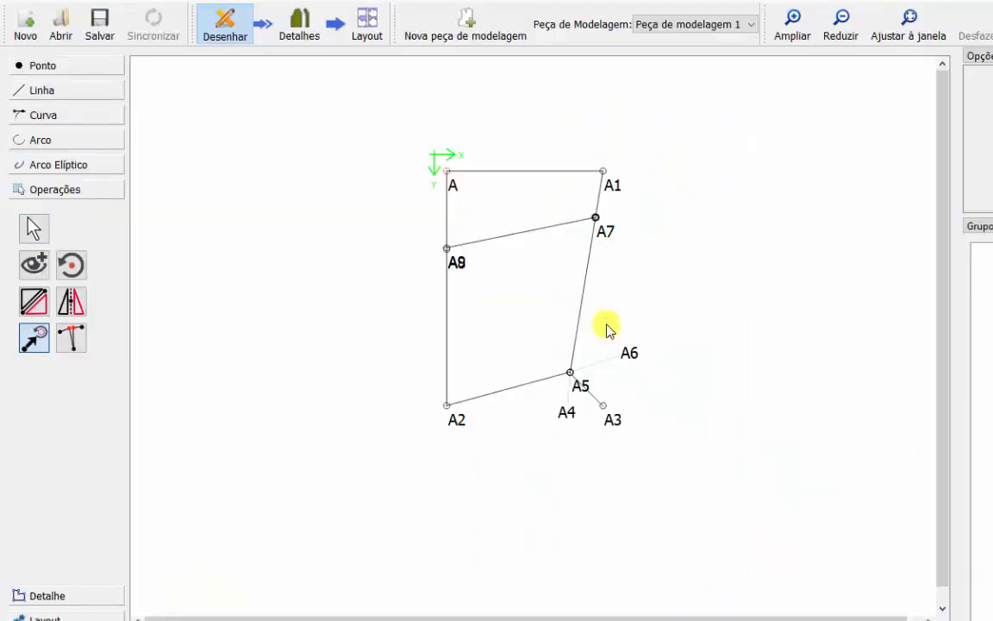
# Select the points A7, A9, A and A1 as the objects to move and confirm the selection.
pyautogui.click(596, 217)
pyautogui.click(447, 248)
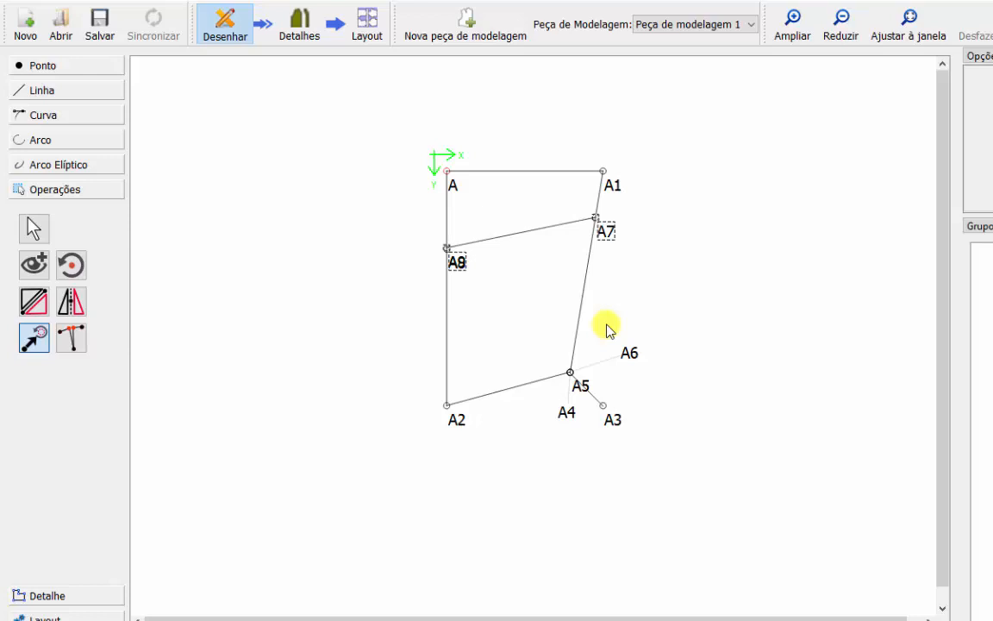
pyautogui.click(446, 170)
pyautogui.click(602, 170)
pyautogui.press('Return')
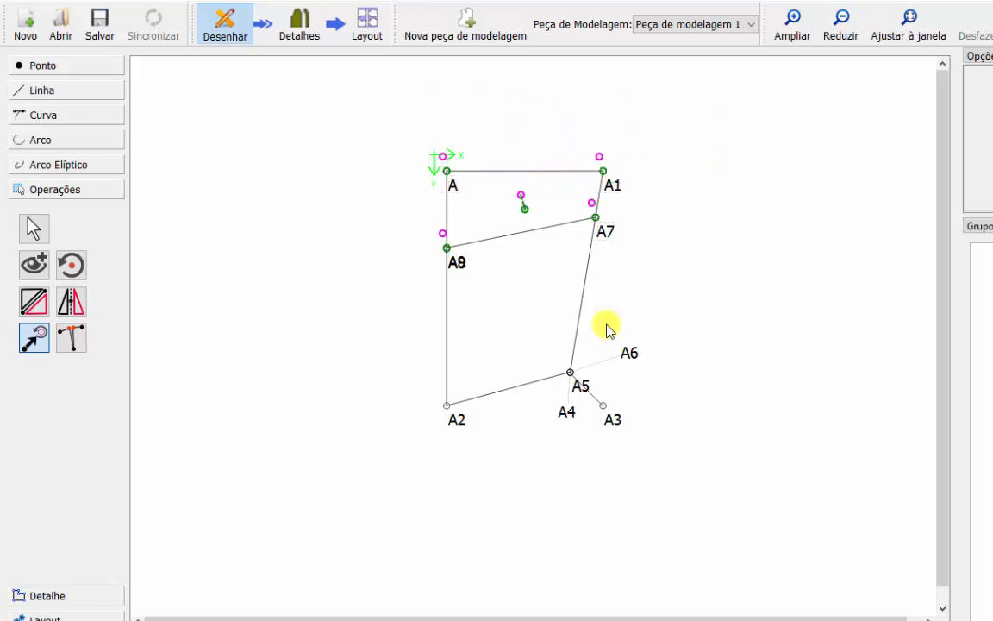
pyautogui.click(607, 329)
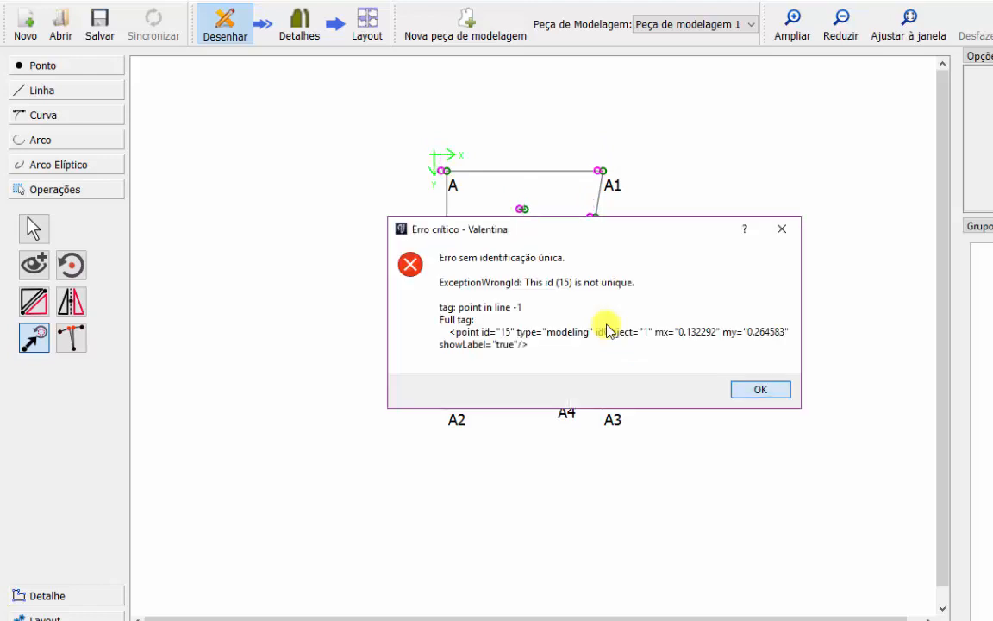
pyautogui.press('Return')
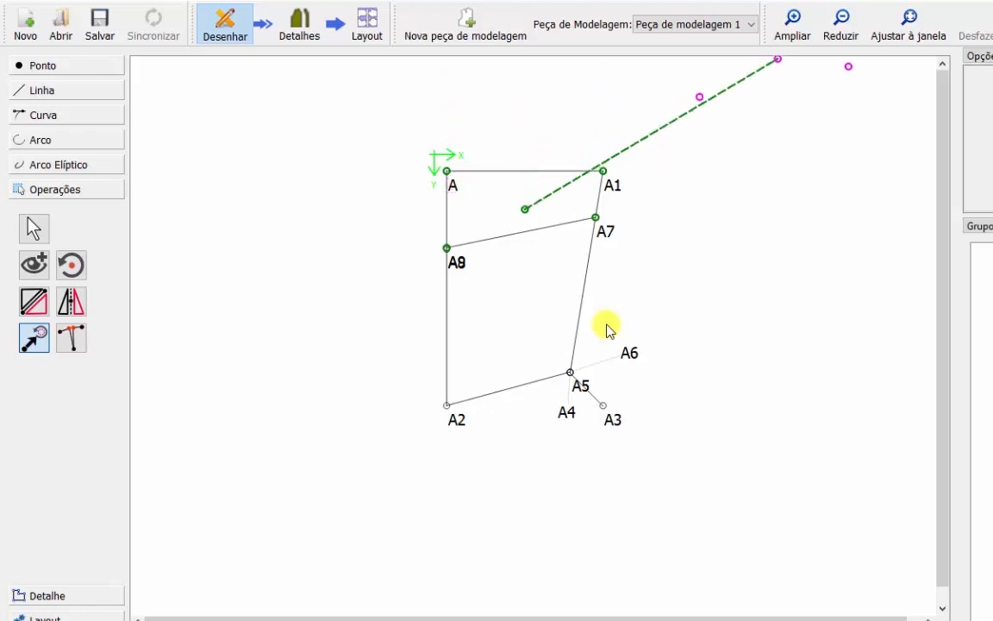
# Move the selected points 3.01725 cm at 80.5311° with a rotation of 359.226° about the central point, using the suffix a1.
pyautogui.keyDown('ctrl'); pyautogui.scroll(4, 607, 328); pyautogui.keyUp('ctrl')
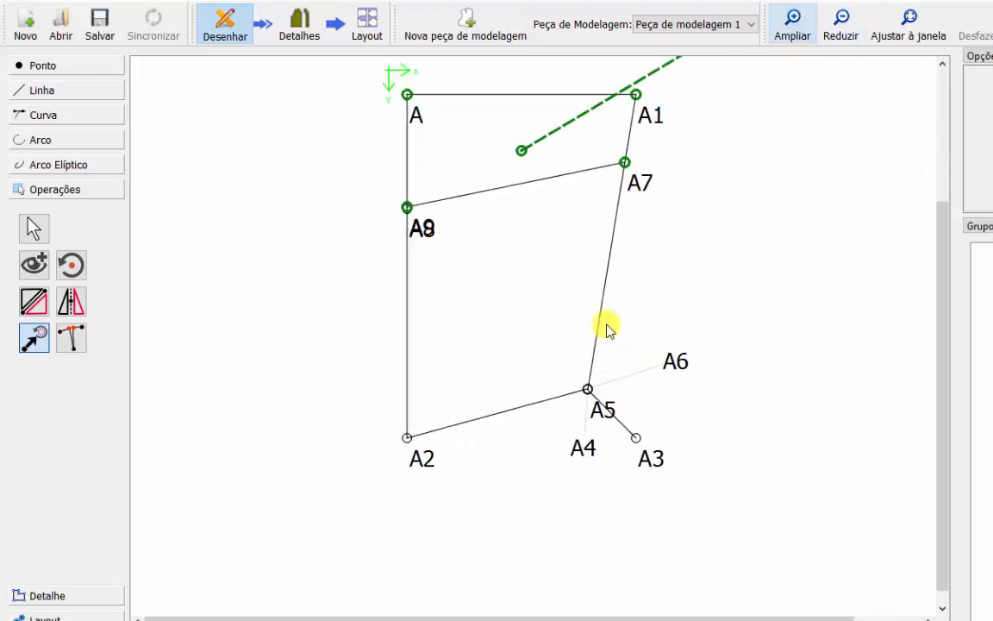
pyautogui.scroll(2, 607, 328)
pyautogui.scroll(3, 607, 328)
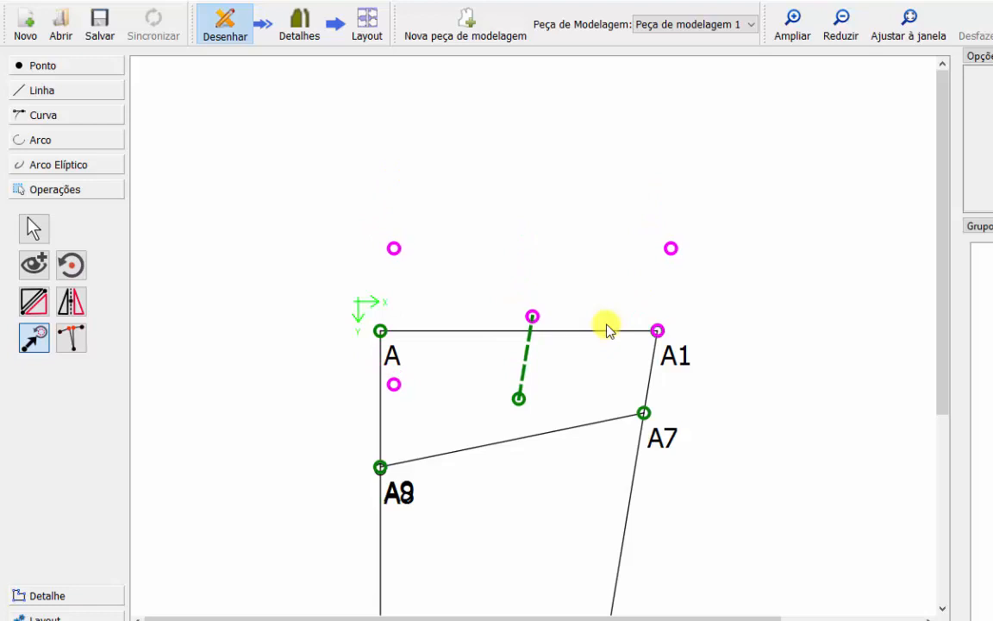
pyautogui.click(607, 326)
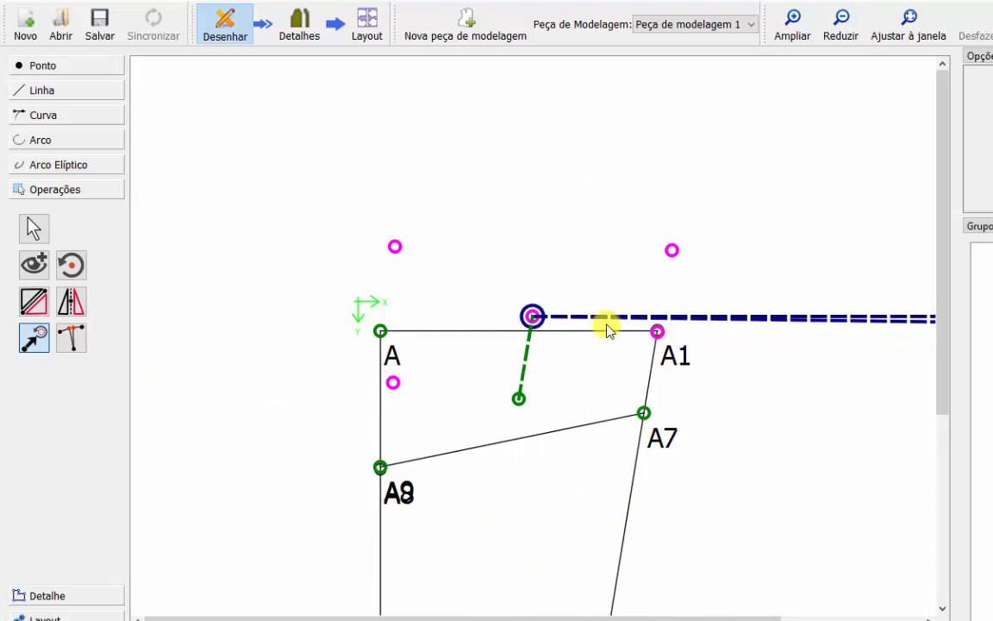
pyautogui.click(607, 330)
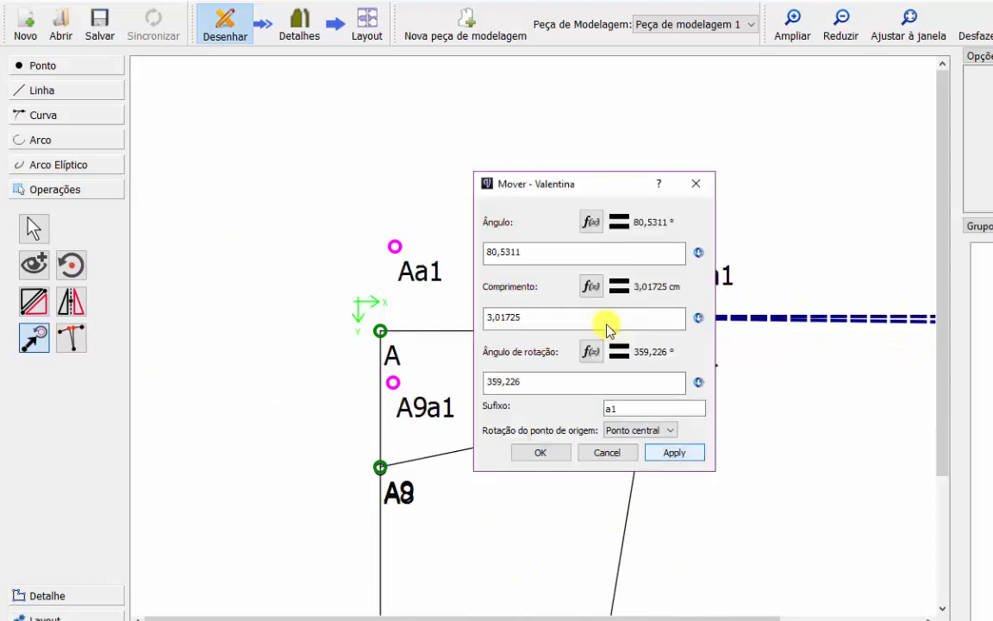
pyautogui.press('Return')
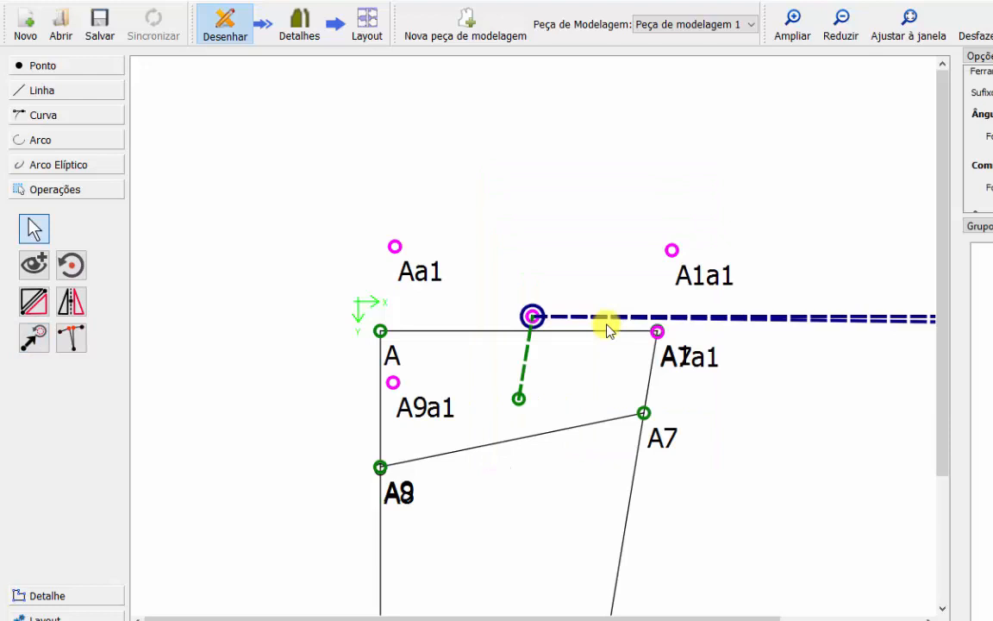
# Try to undo the move of the upper points.
pyautogui.click(908, 24)
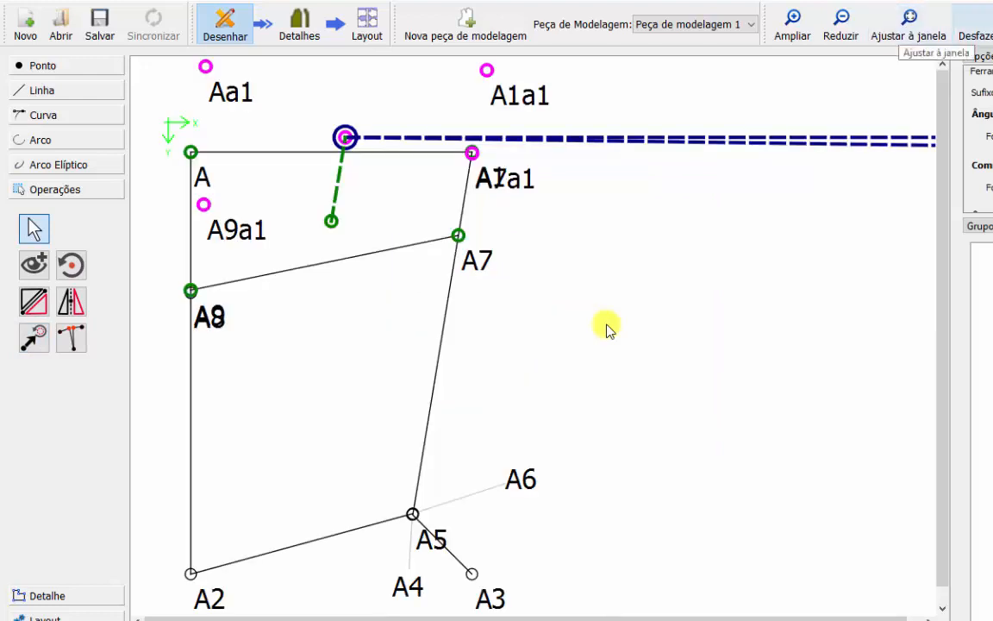
pyautogui.click(978, 25)
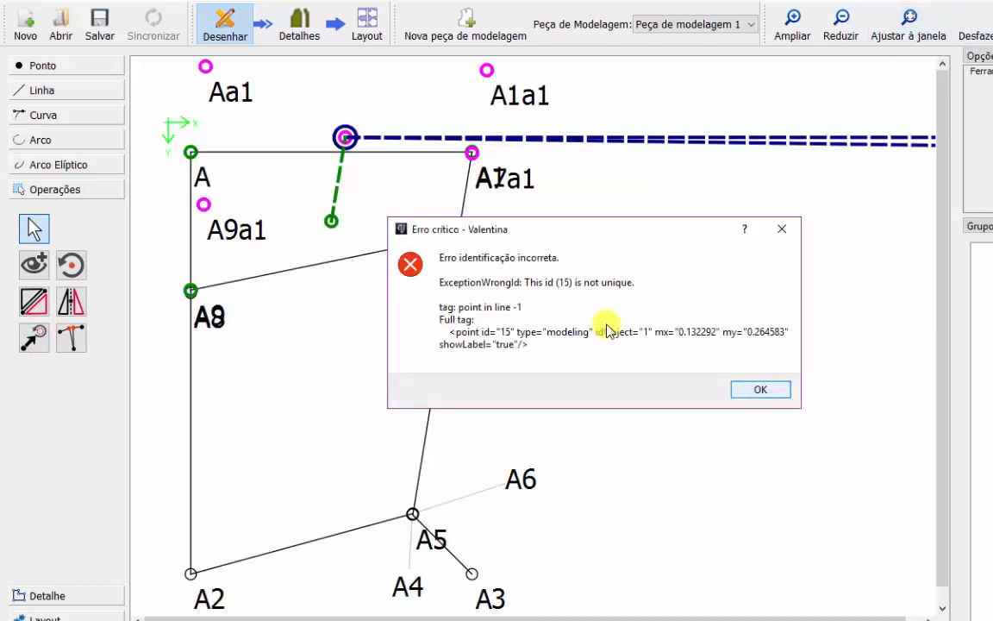
pyautogui.press('Return')
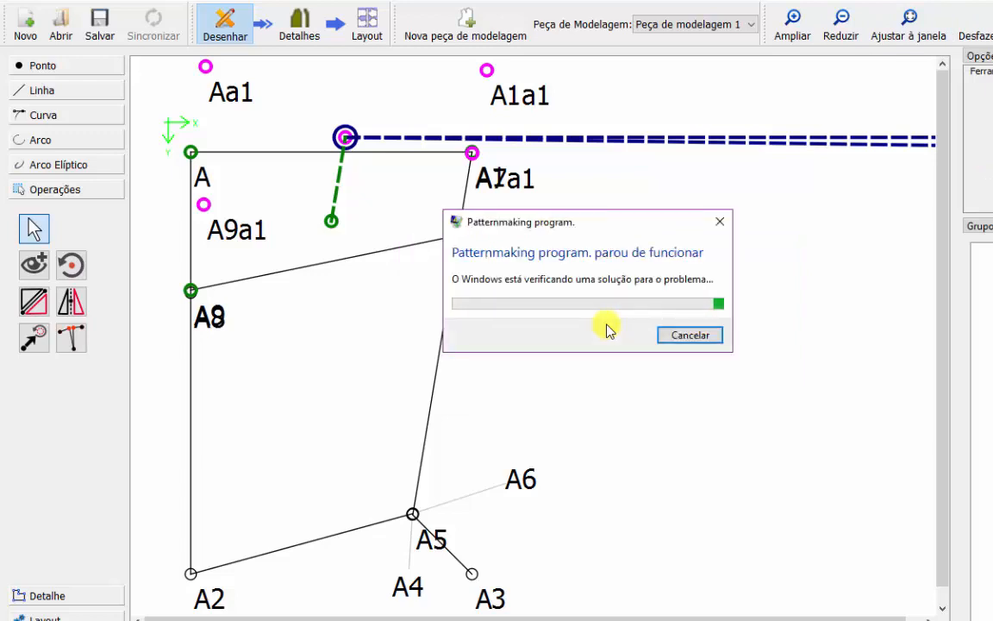
pyautogui.press('Return')
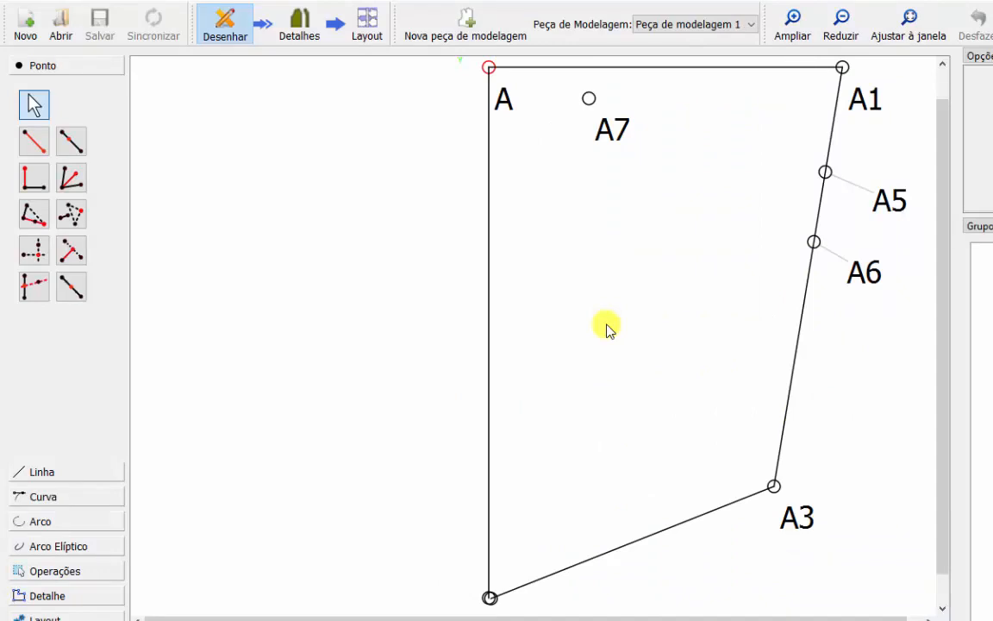
pyautogui.scroll(1, 606, 329)
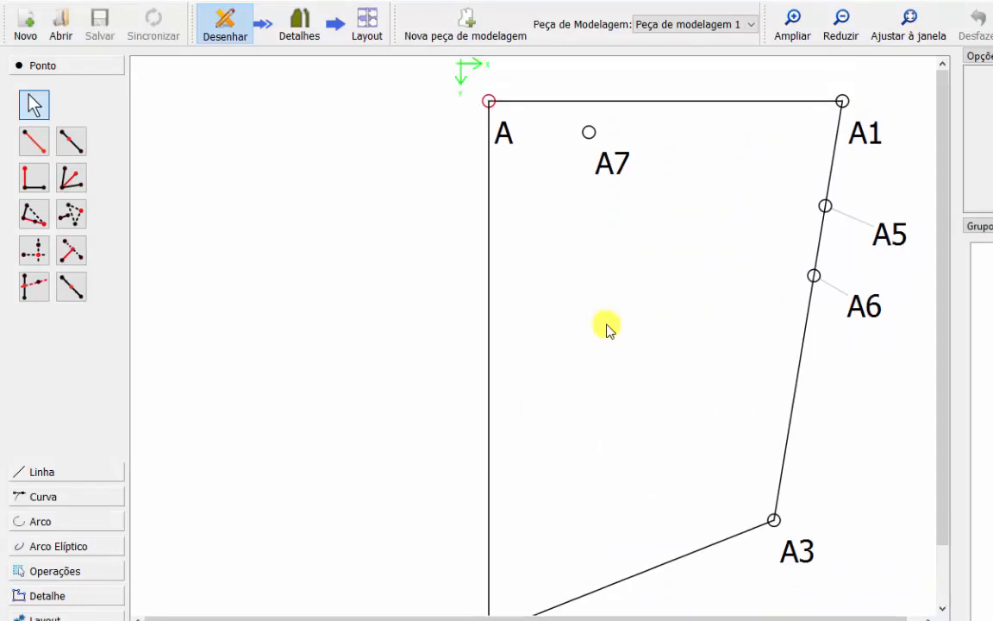
pyautogui.scroll(-1, 606, 328)
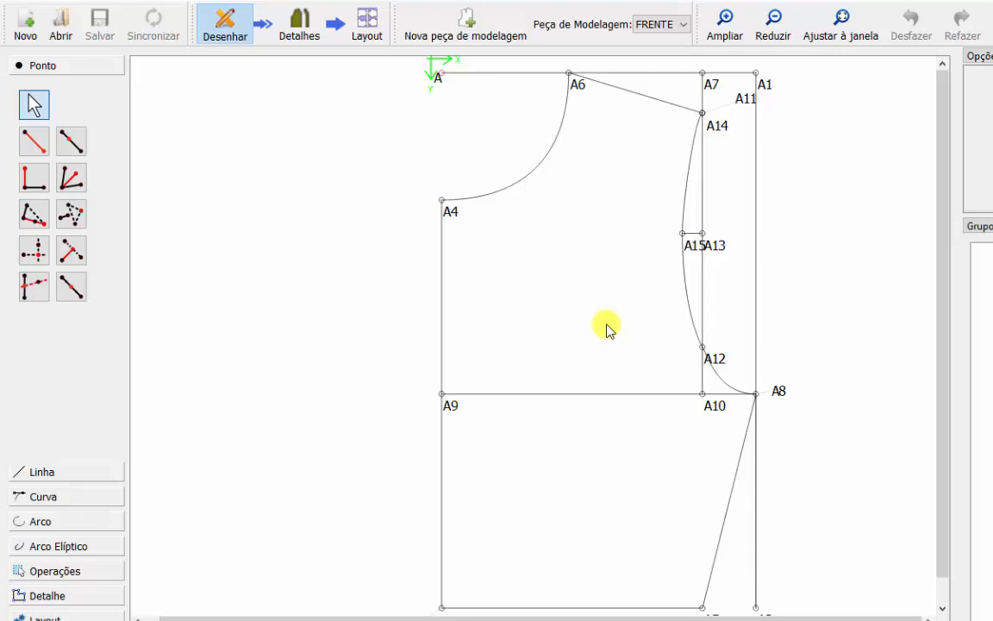
pyautogui.click(47, 596)
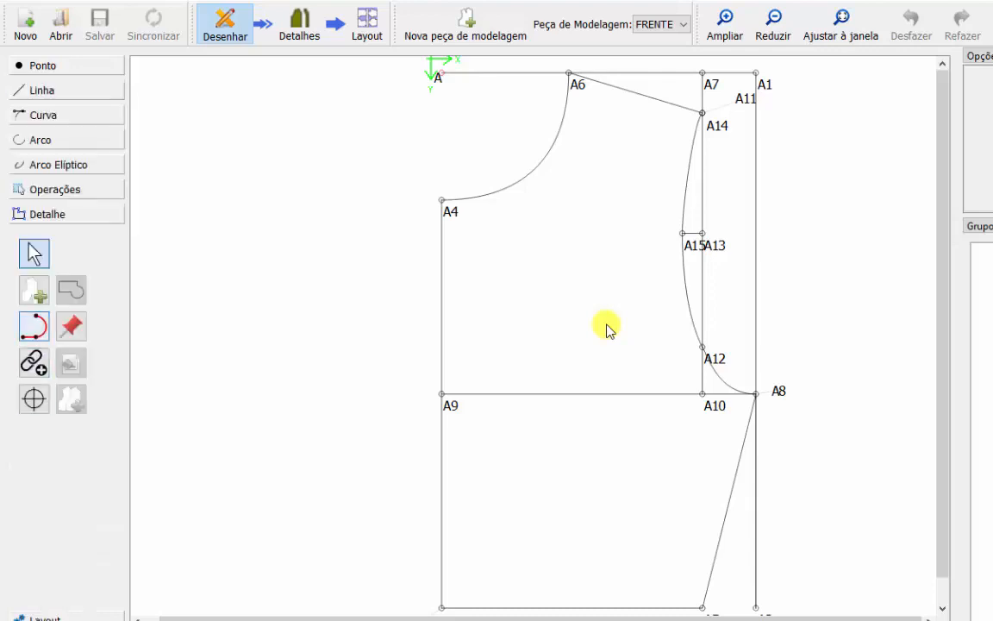
pyautogui.click(55, 189)
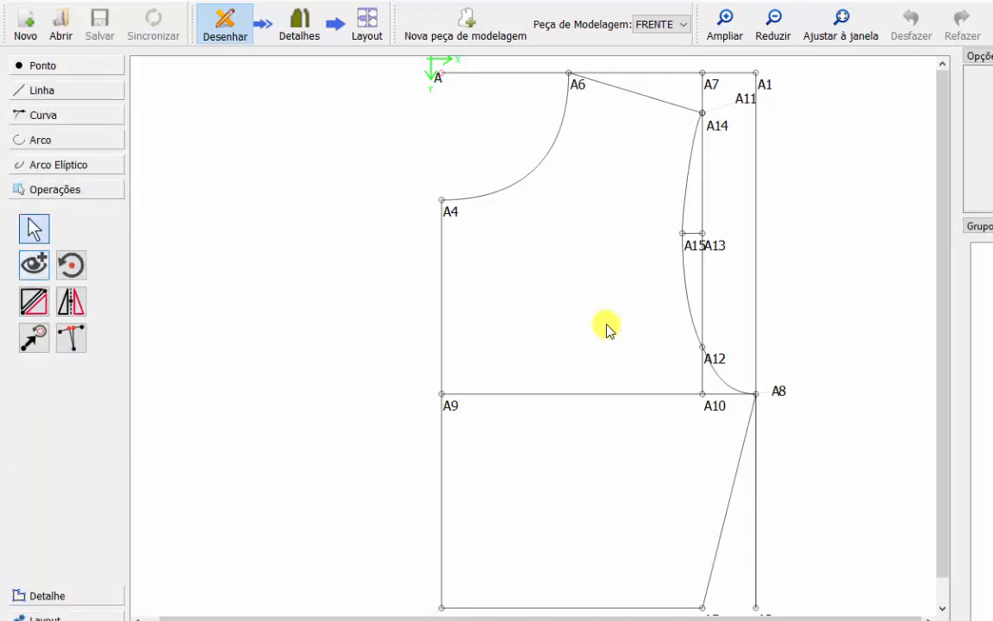
pyautogui.click(34, 337)
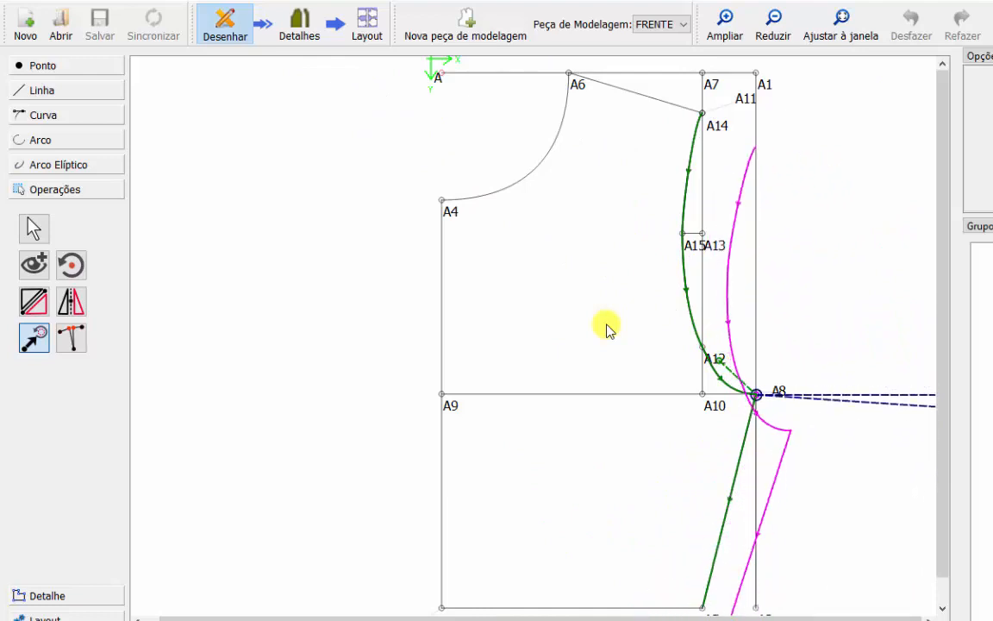
pyautogui.press('Escape')
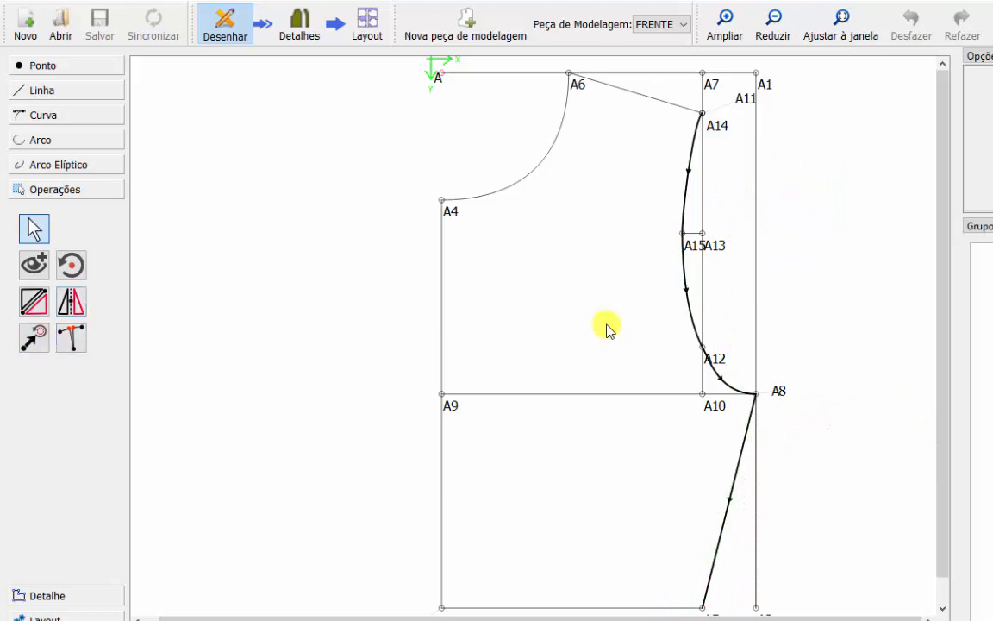
# Move the armhole and side curve from A14 to A5 by 0.0902332 cm at 90.1341°, rotated 348.198° about the central point, with suffix a1.
pyautogui.hotkey('alt', 'm')
pyautogui.press('Return')
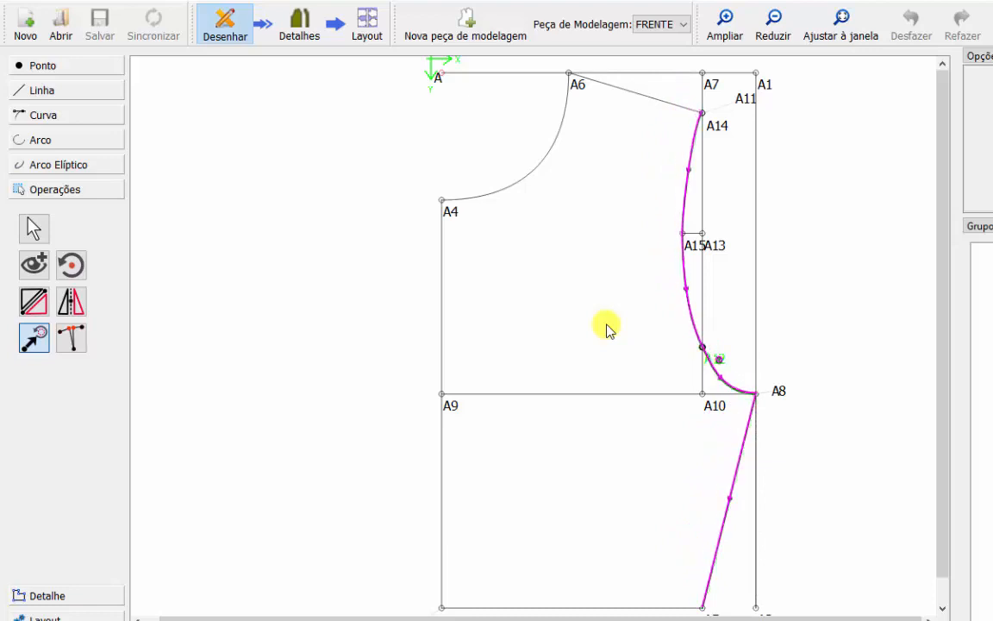
pyautogui.click(719, 360)
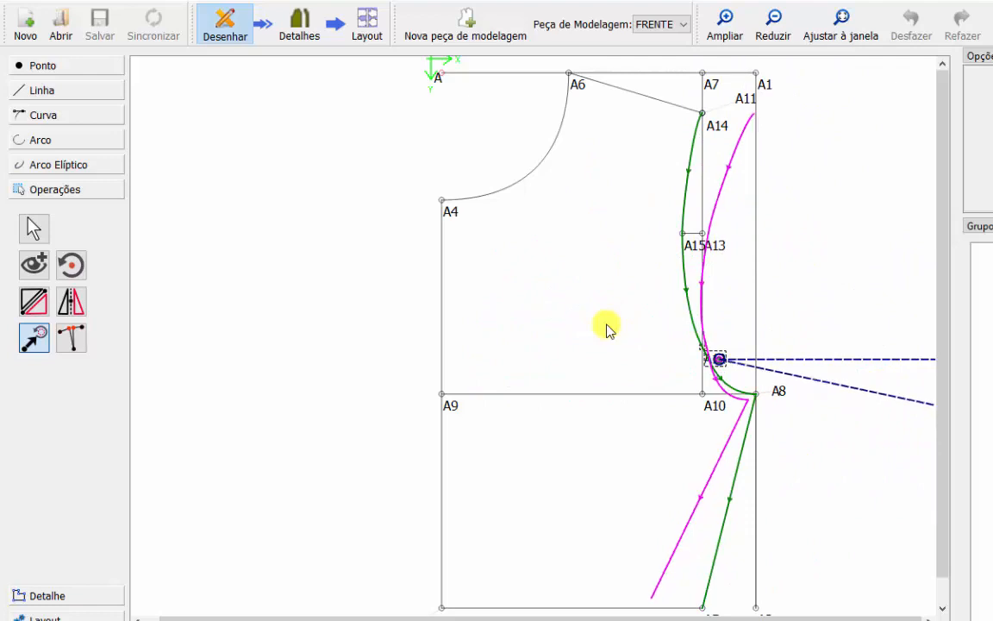
pyautogui.click(607, 328)
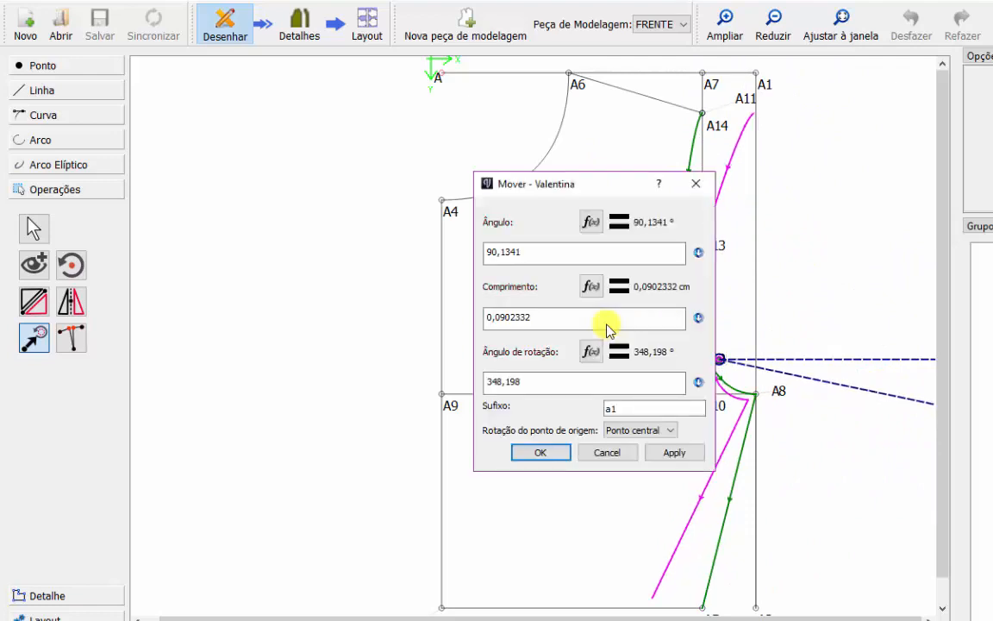
pyautogui.press('Tab')
pyautogui.press('Tab')
pyautogui.press('Return')
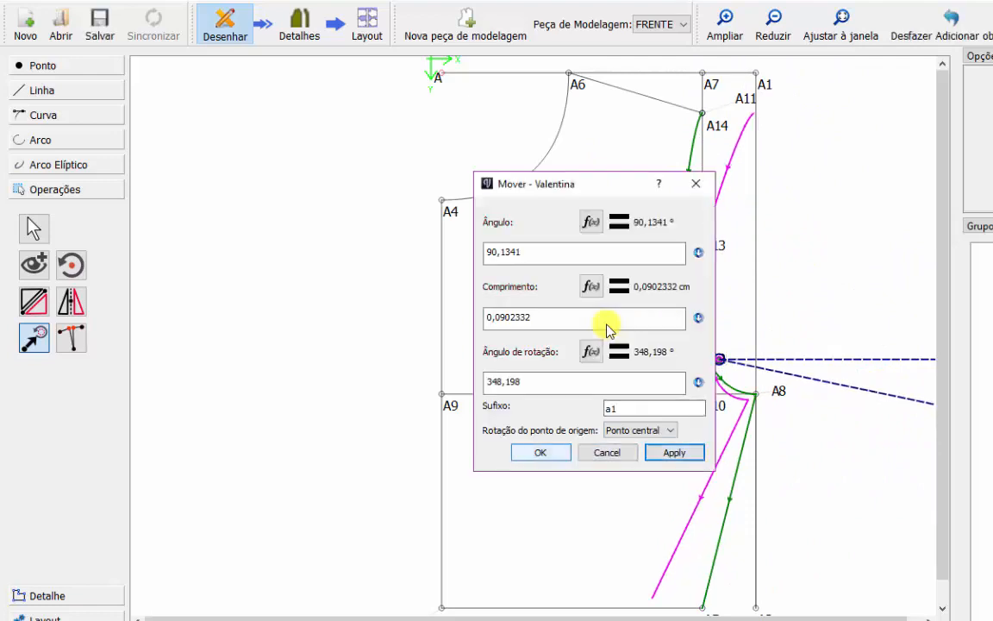
pyautogui.press('Return')
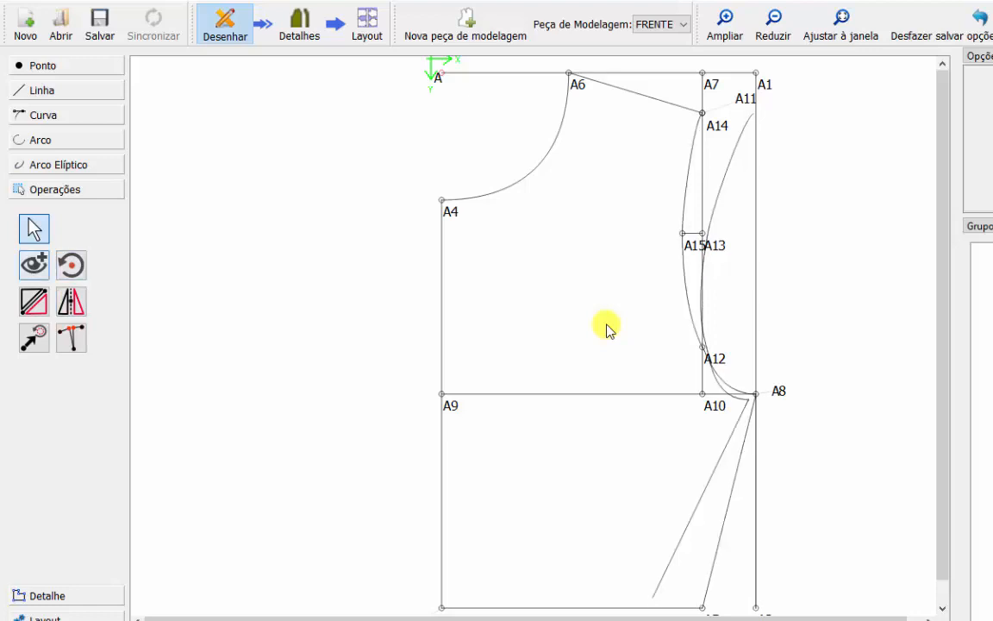
# Group the original A14 to A5 curve and its moved copy under the name pence.
pyautogui.click(35, 266)
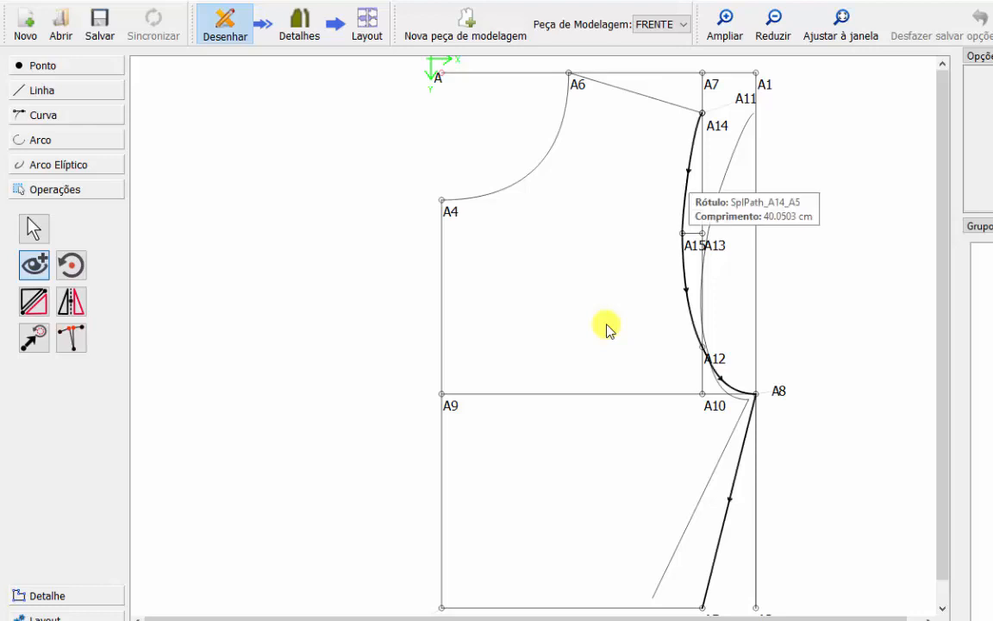
pyautogui.click(688, 176)
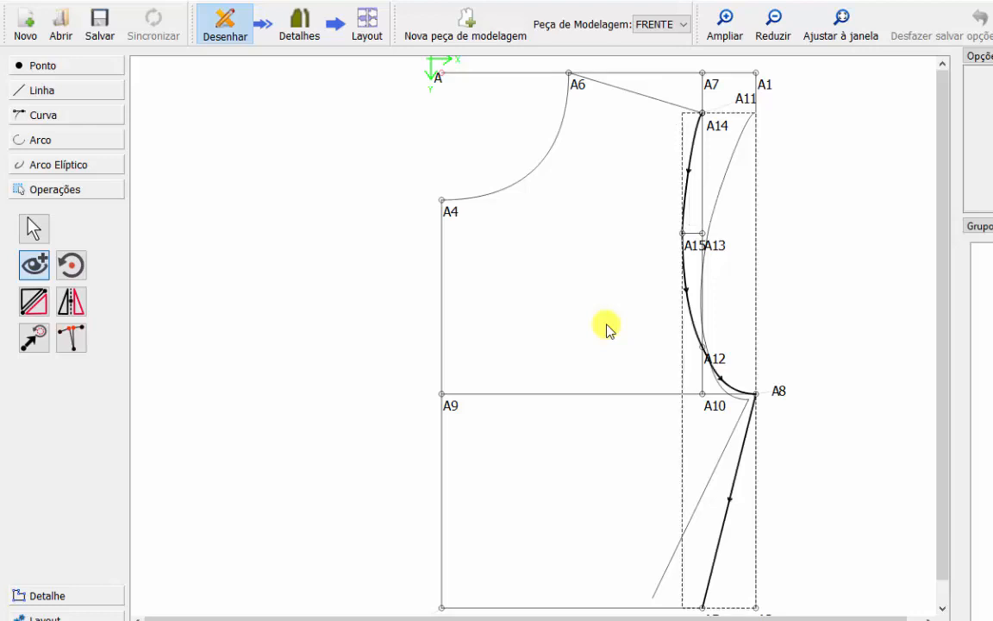
pyautogui.keyDown('ctrl'); pyautogui.click(727, 170); pyautogui.keyUp('ctrl')
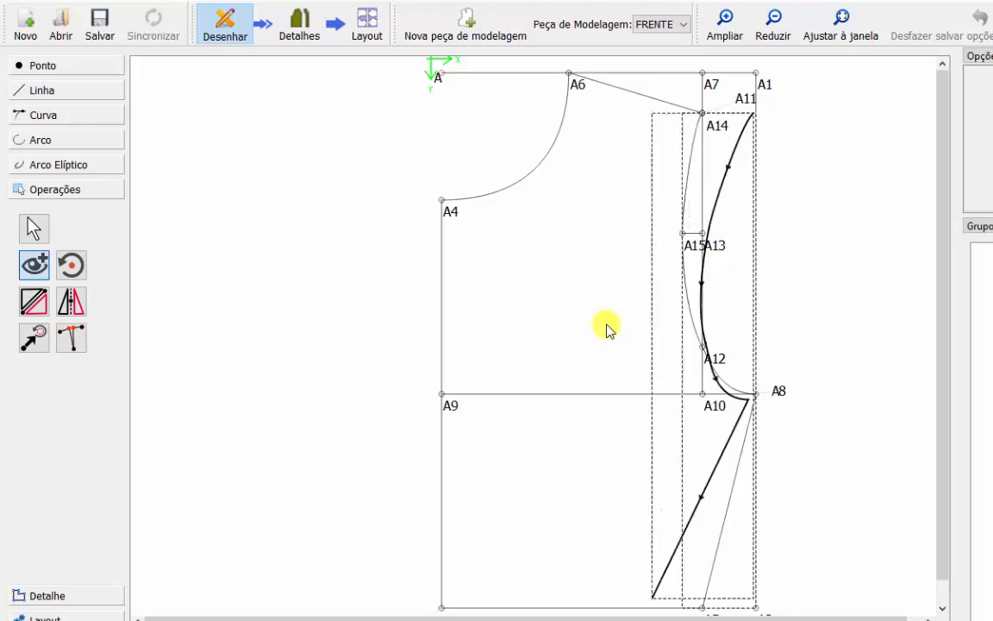
pyautogui.press('Return')
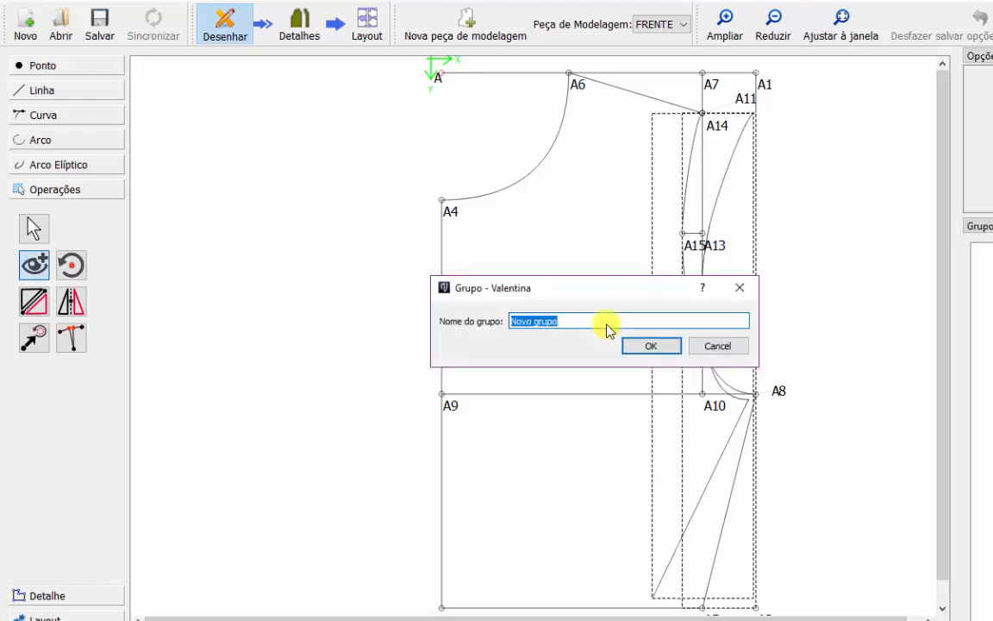
pyautogui.write('pence')
pyautogui.press('Return')
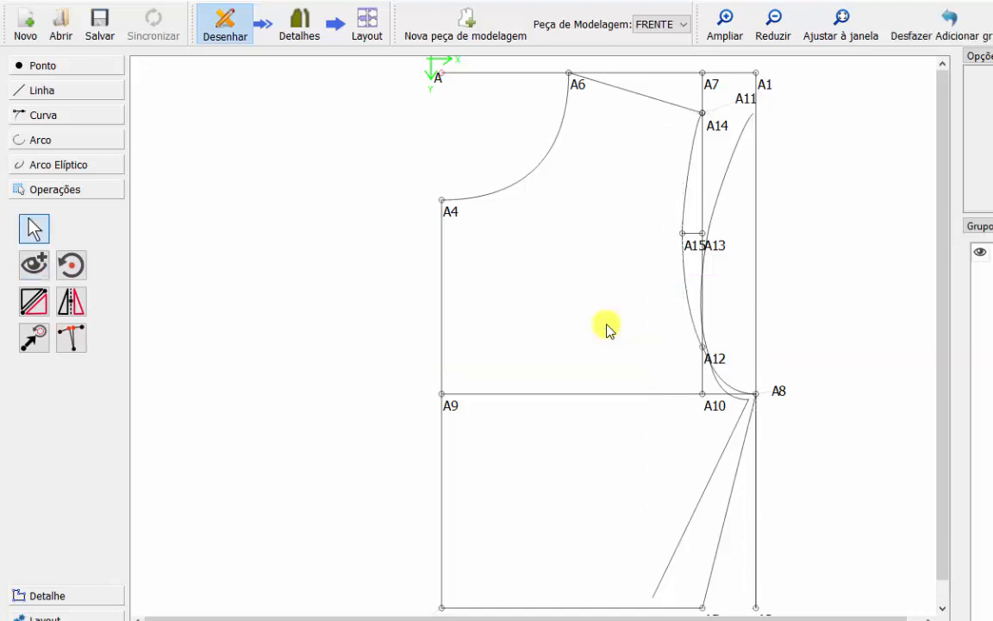
# Consult the draped blouse reference image, and try to trace a detail piece through A3, A4, A6, A14 and the moved side curve.
pyautogui.hotkey('alt', 'Tab')
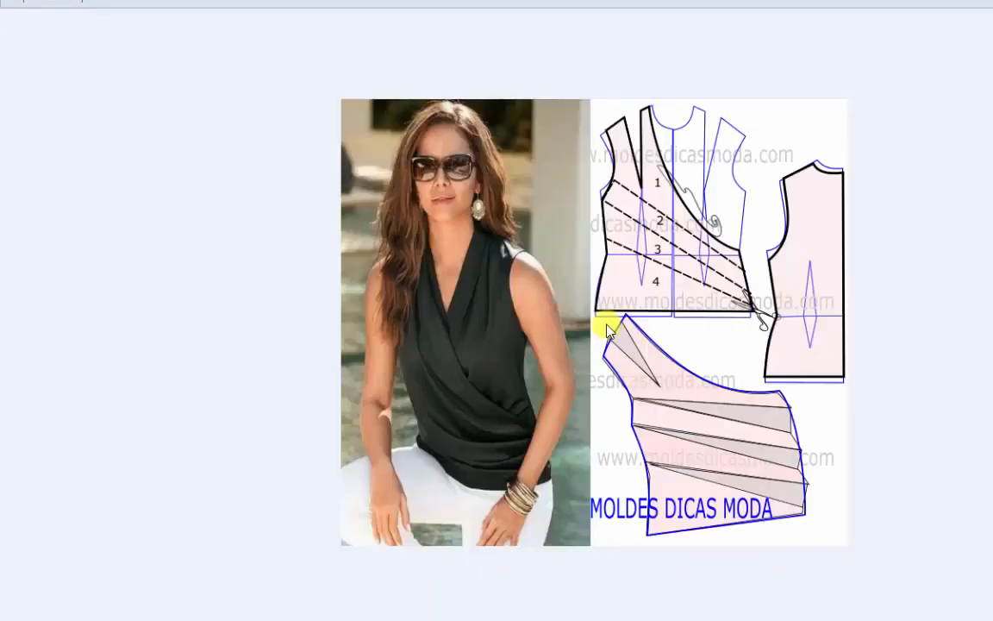
pyautogui.hotkey('alt', 'Tab')
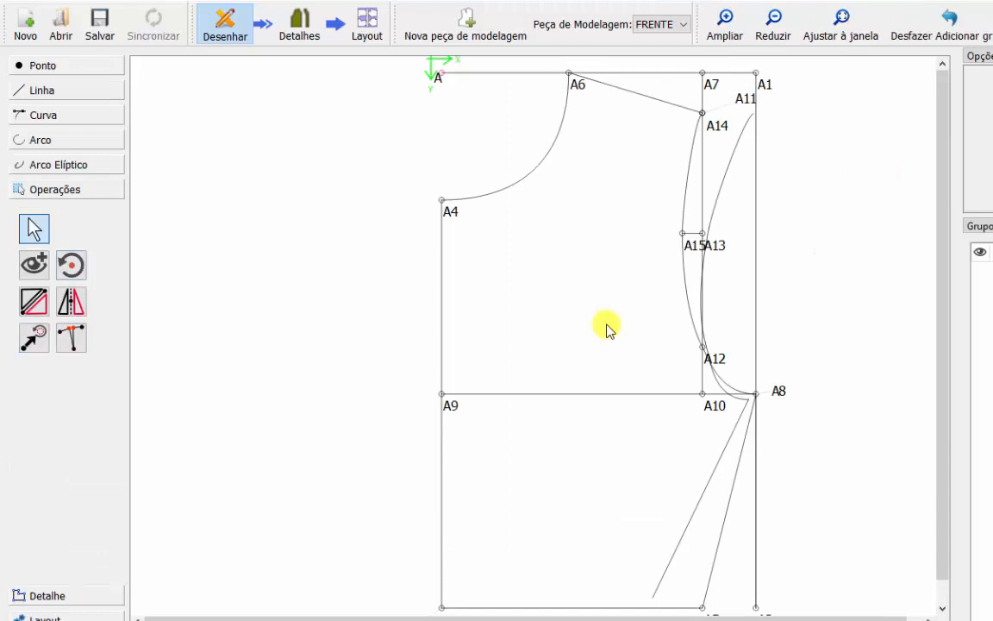
pyautogui.click(66, 596)
pyautogui.click(34, 290)
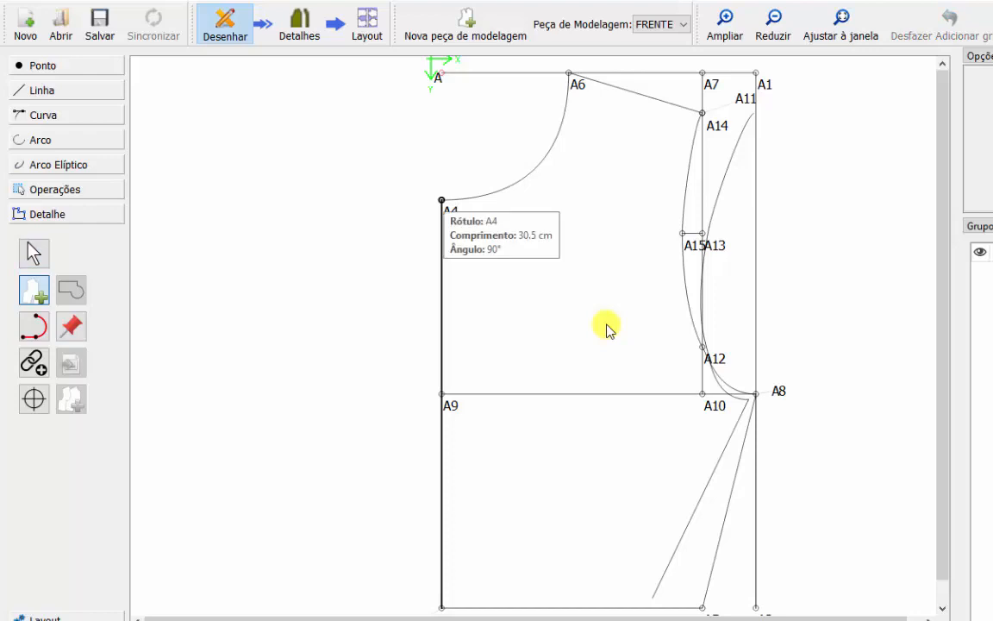
pyautogui.click(441, 607)
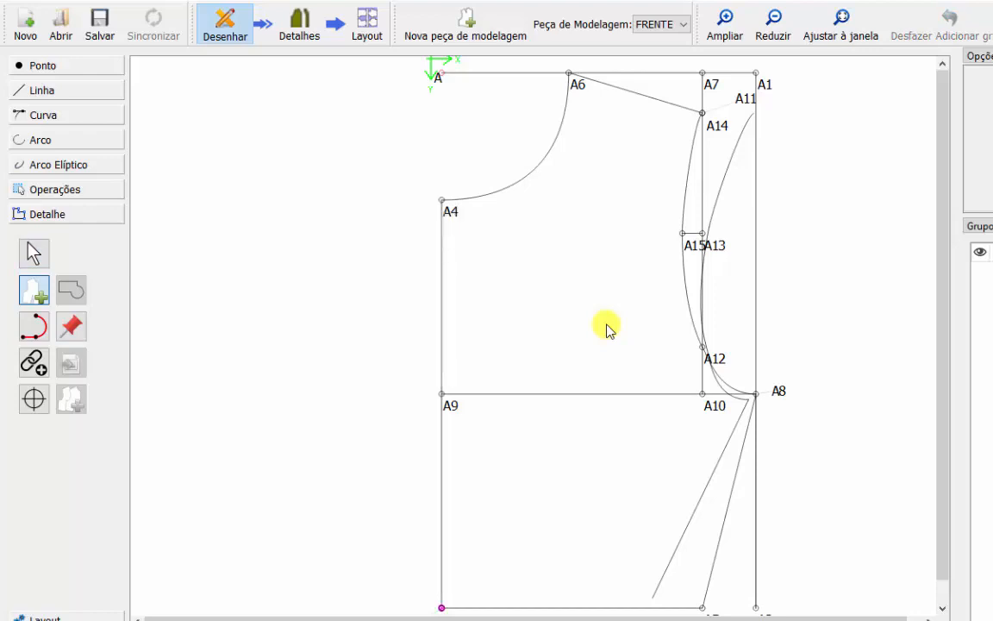
pyautogui.click(445, 199)
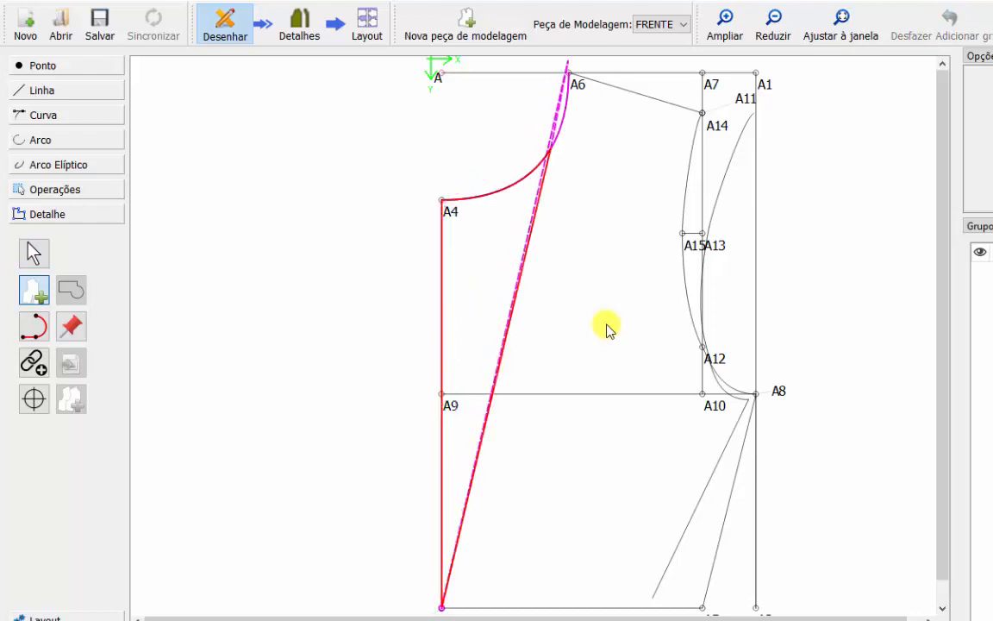
pyautogui.click(702, 112)
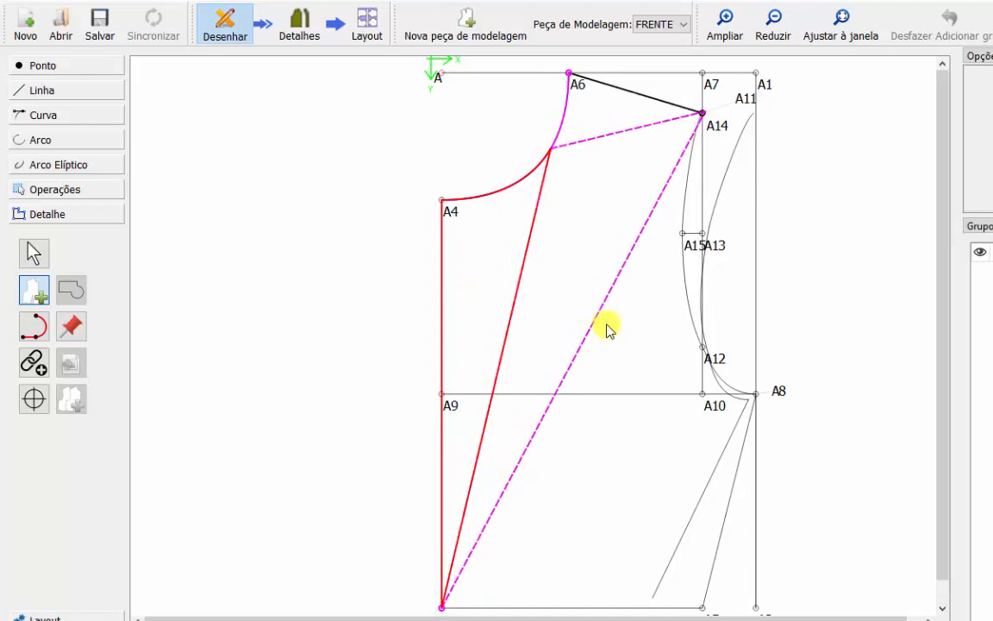
pyautogui.click(750, 117)
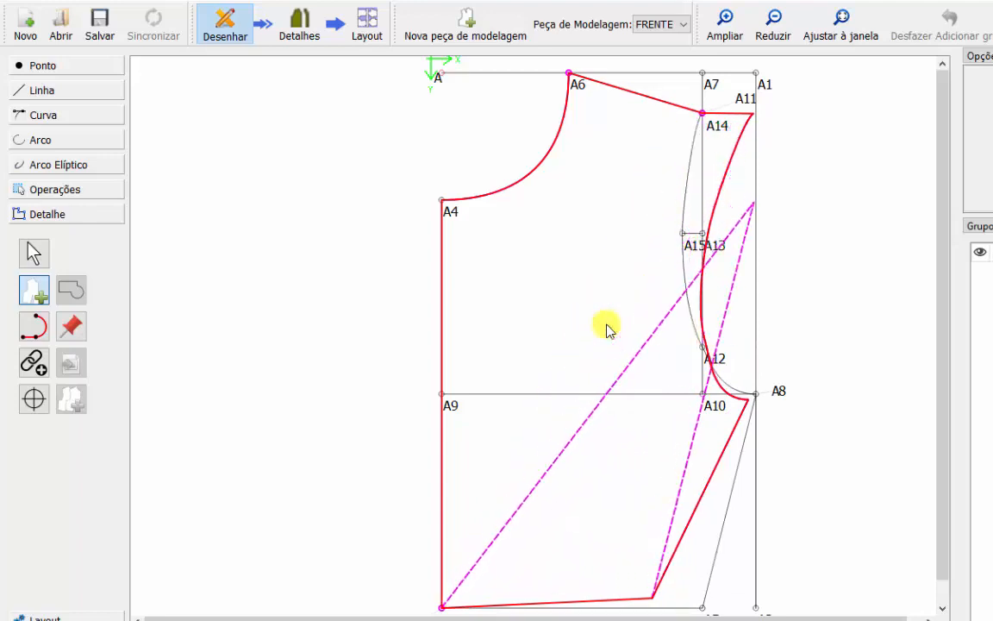
pyautogui.press('Escape')
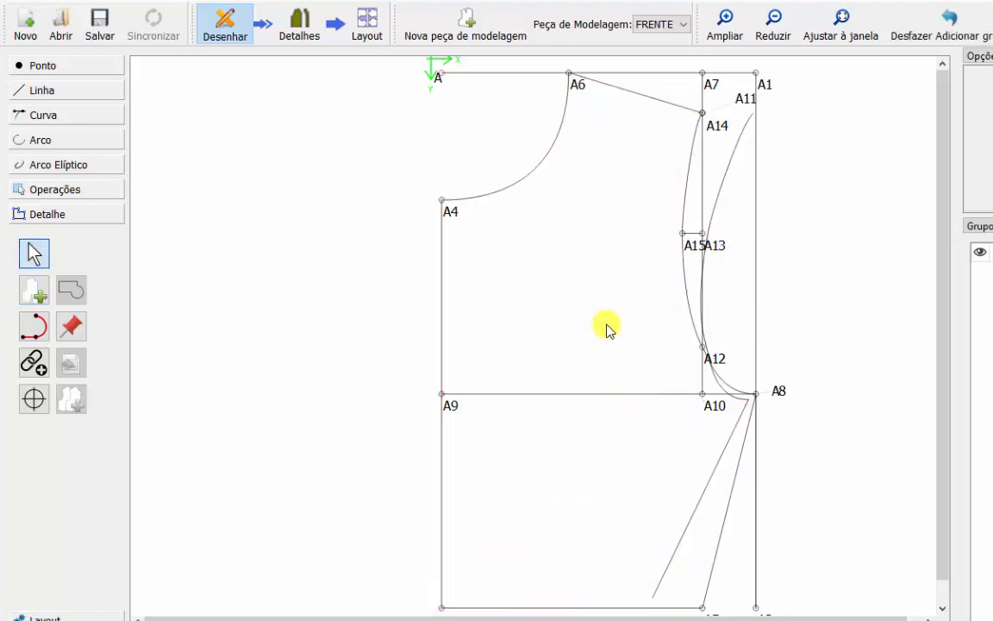
# Undo the pence group and the move of the A14 to A5 curve.
pyautogui.click(949, 24)
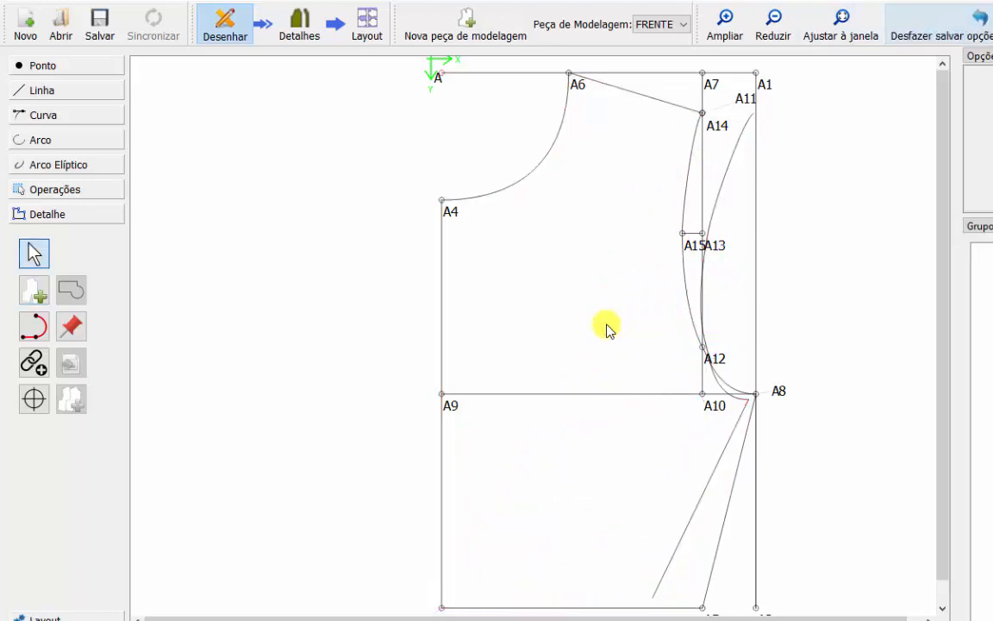
pyautogui.click(949, 24)
pyautogui.click(949, 24)
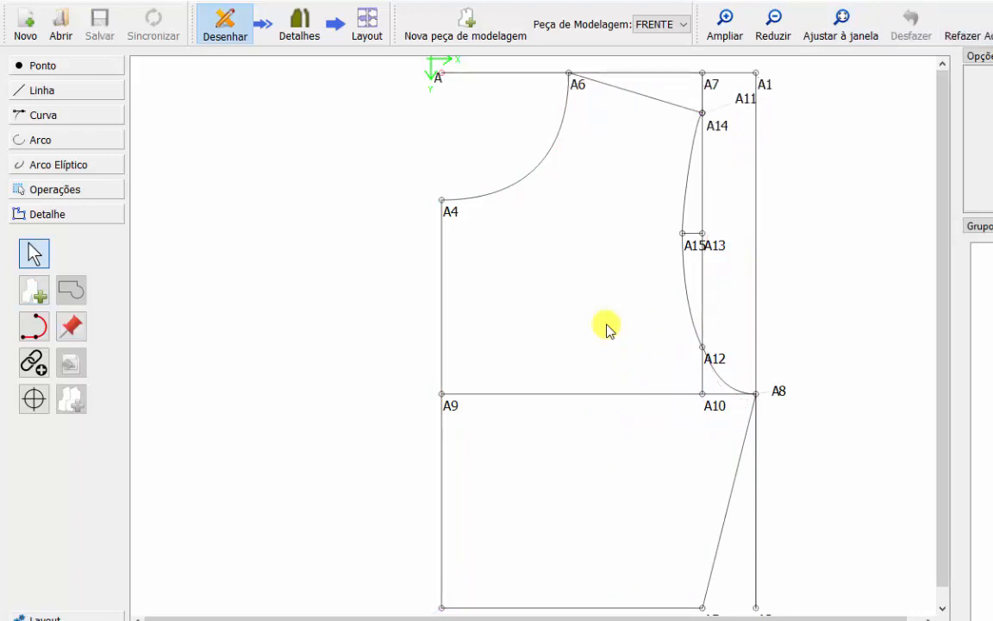
pyautogui.click(55, 189)
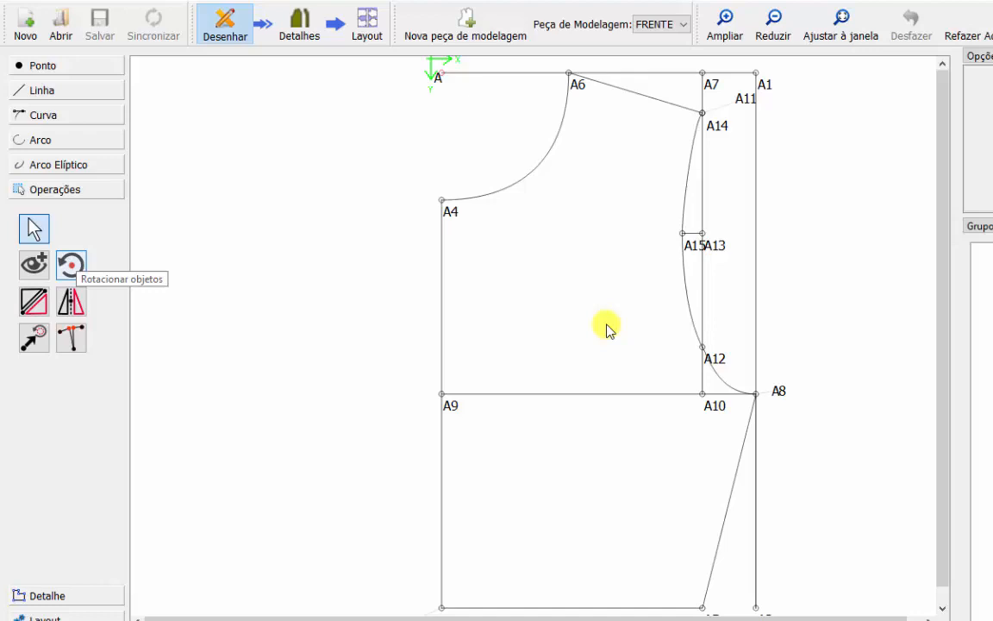
pyautogui.click(71, 265)
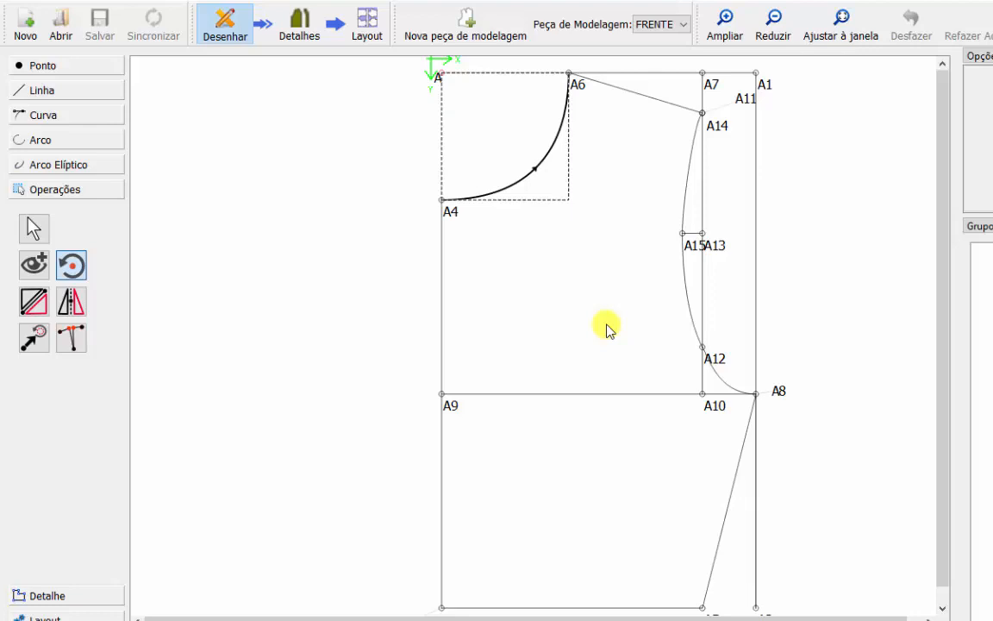
pyautogui.press('Return')
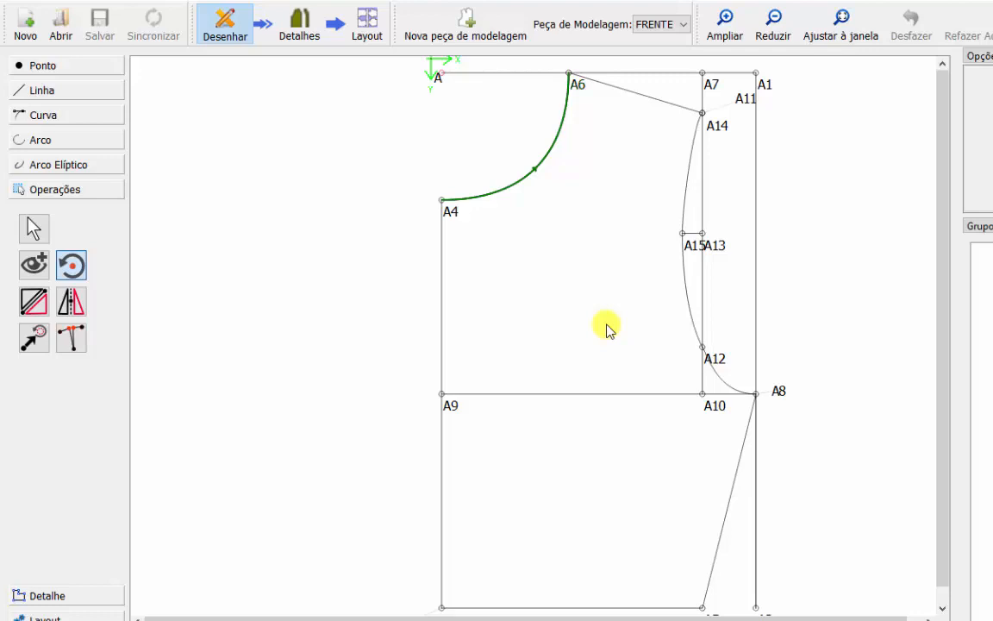
pyautogui.click(569, 73)
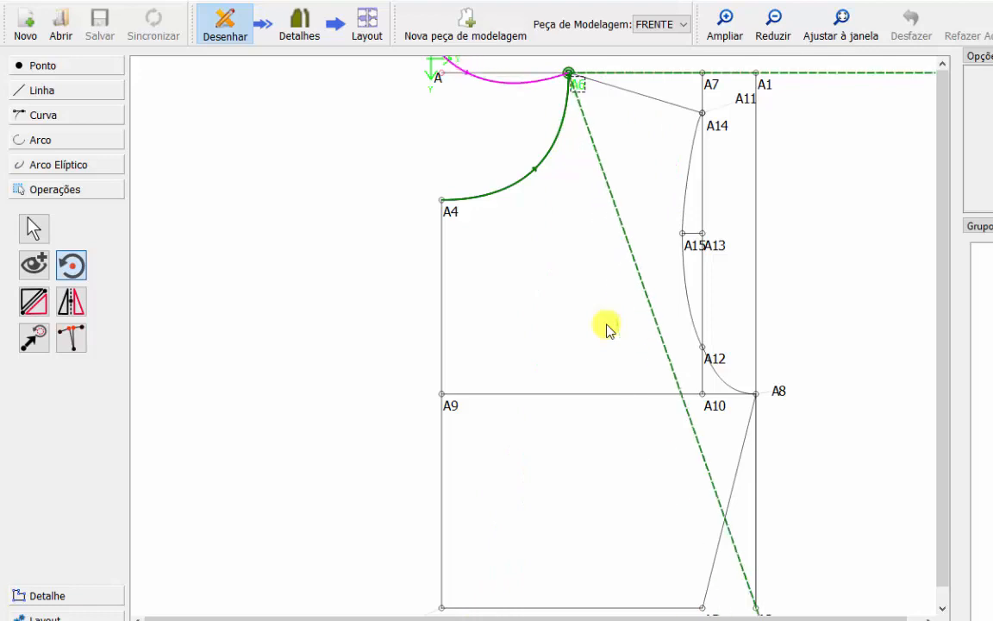
pyautogui.click(841, 24)
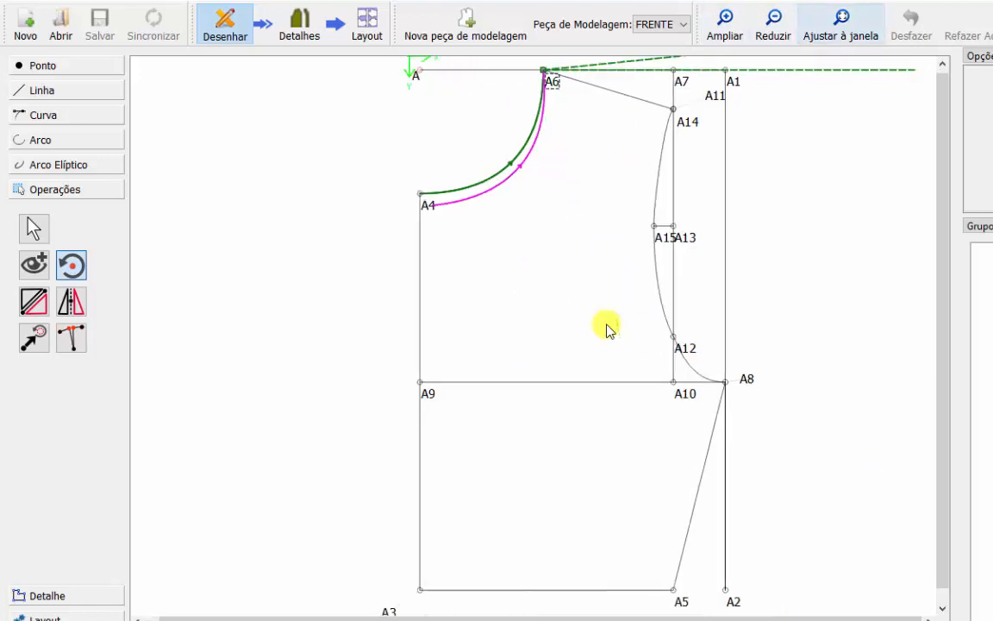
pyautogui.click(773, 24)
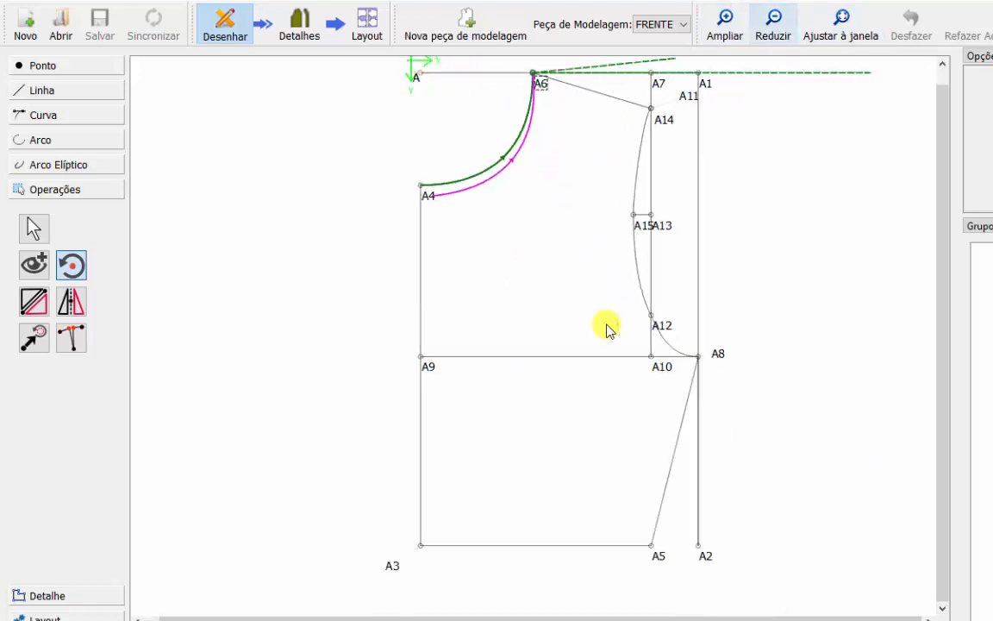
pyautogui.click(773, 24)
pyautogui.click(773, 24)
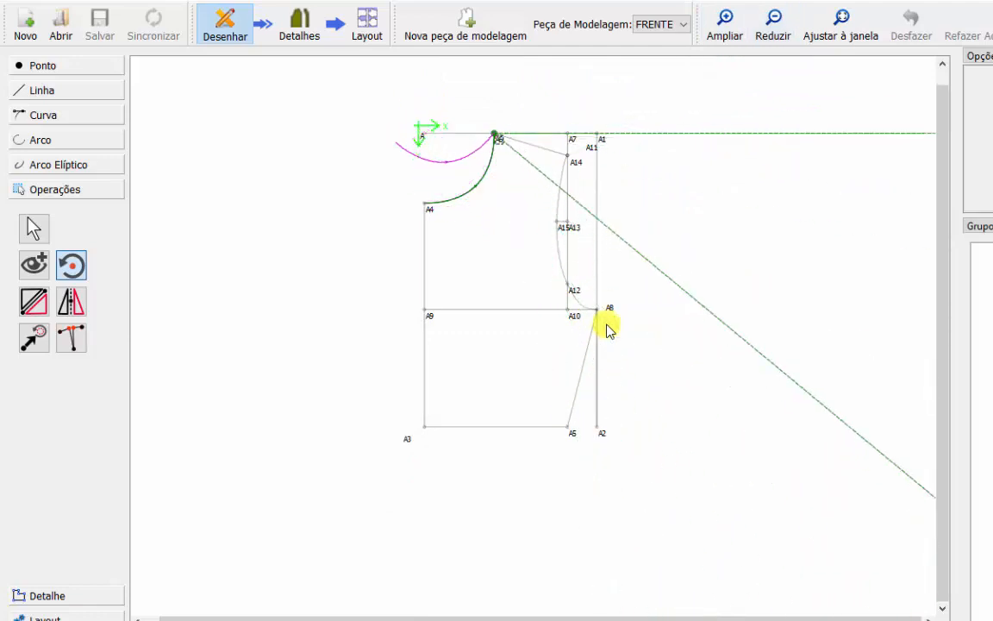
pyautogui.press('Escape')
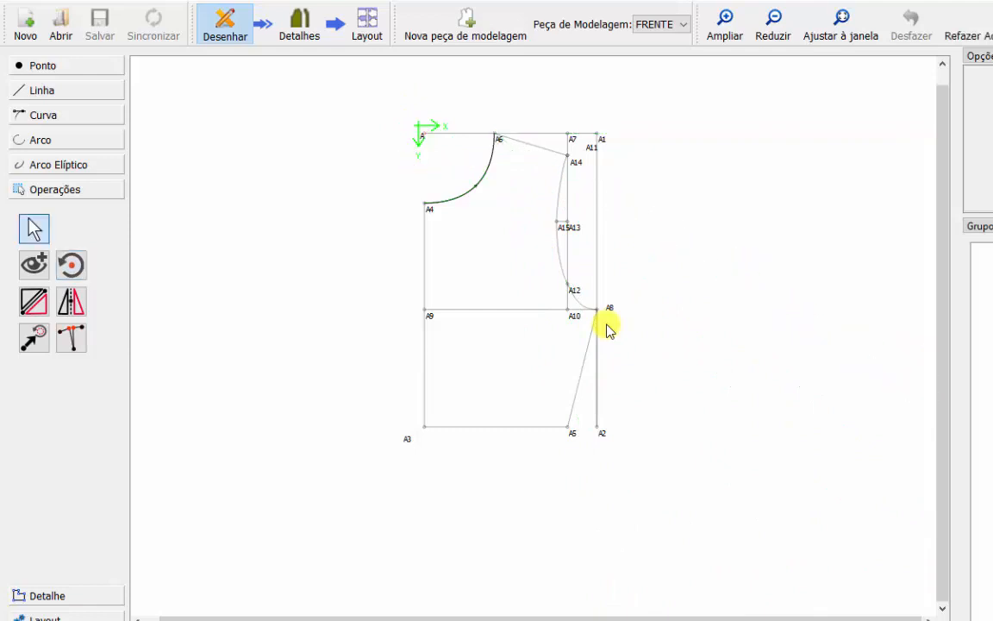
# Rotate the neckline curve from A4 to A6 by 26.233° about A4 with suffix a1, and undo the rotation.
pyautogui.press('Tab')
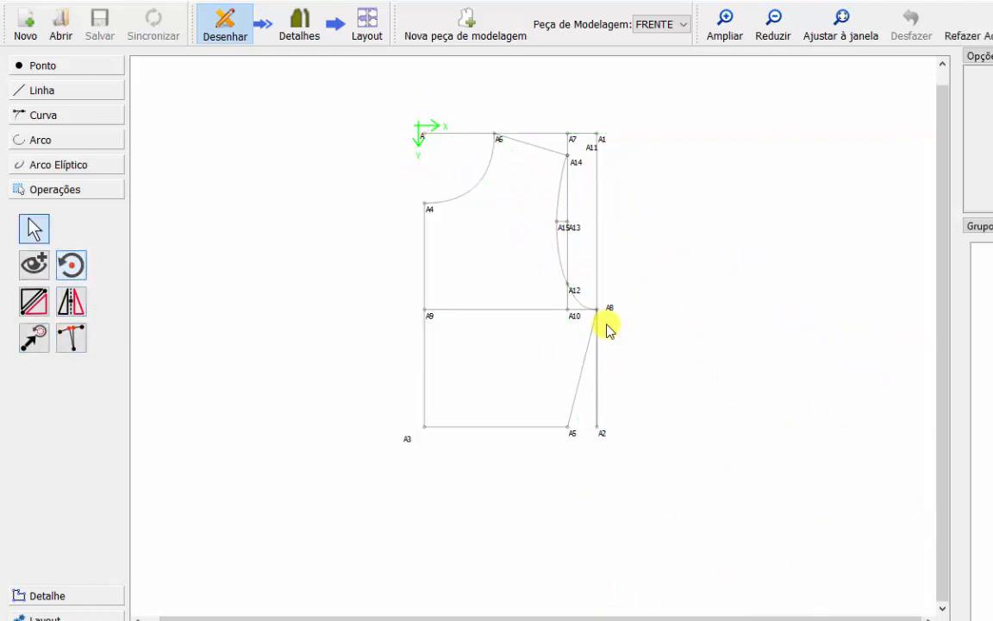
pyautogui.press('space')
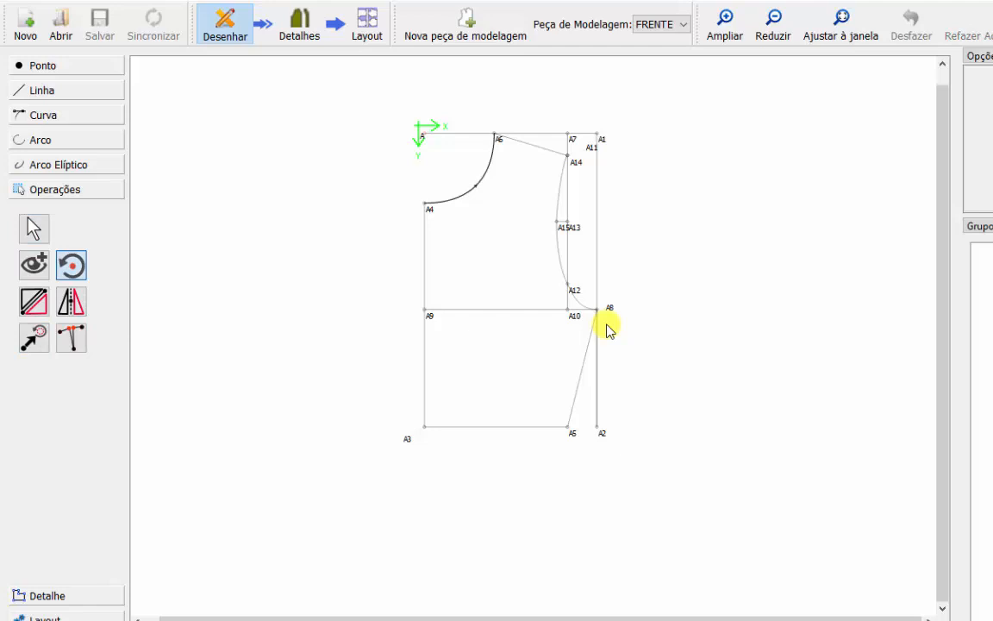
pyautogui.click(476, 185)
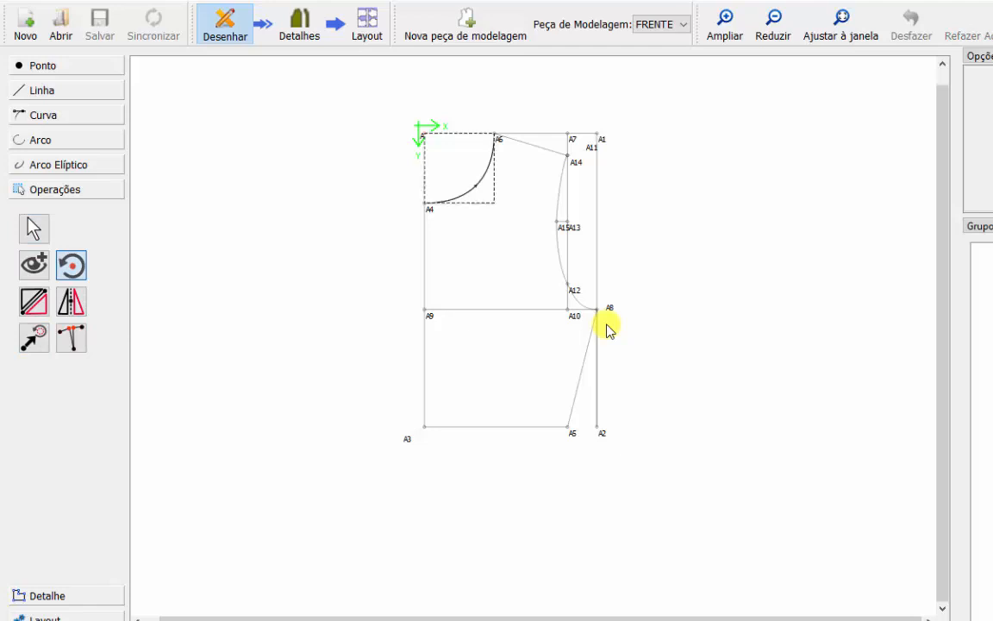
pyautogui.press('Return')
pyautogui.click(424, 203)
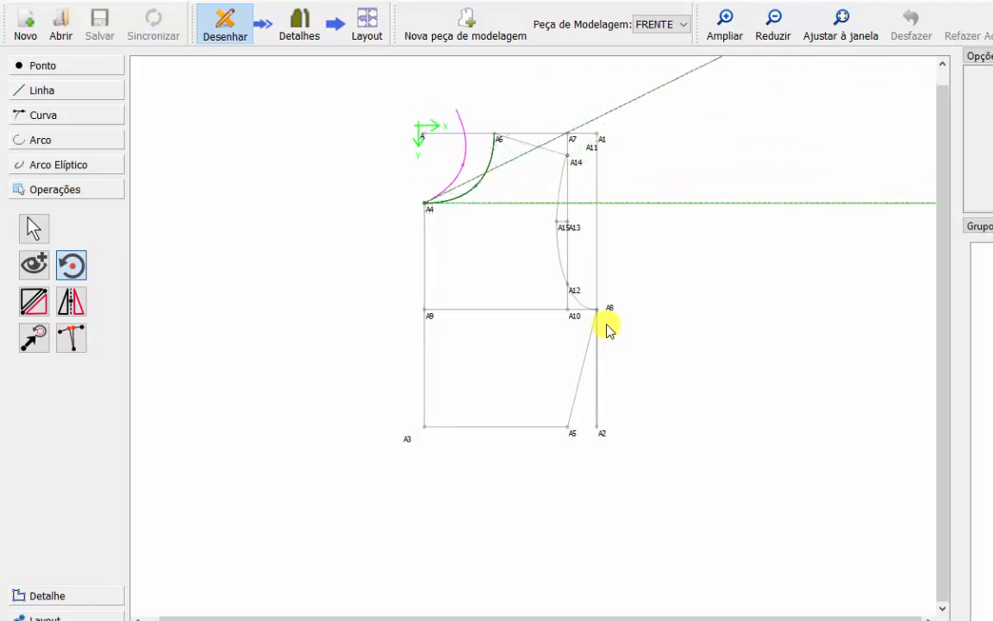
pyautogui.click(607, 328)
pyautogui.hotkey('shift', 'Tab')
pyautogui.hotkey('shift', 'Tab')
pyautogui.hotkey('shift', 'Tab')
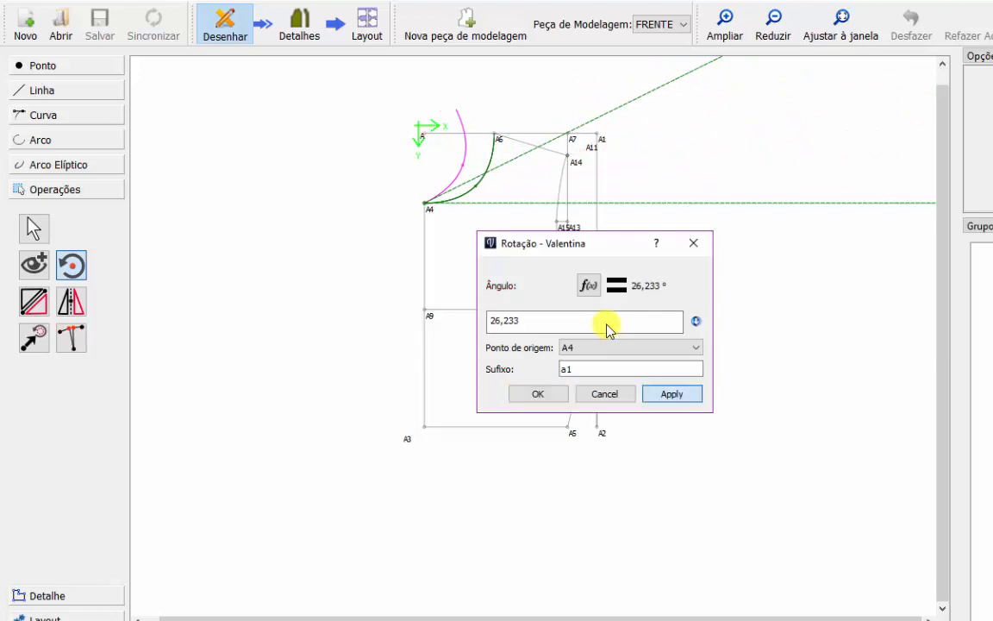
pyautogui.press('Return')
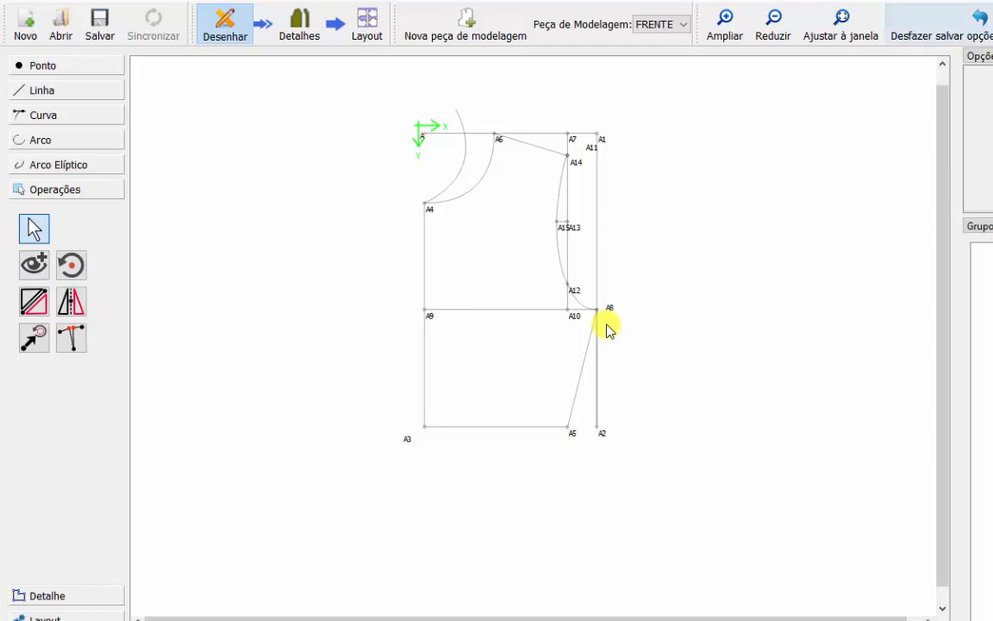
pyautogui.hotkey('ctrl', 'z')
pyautogui.hotkey('ctrl', 'z')
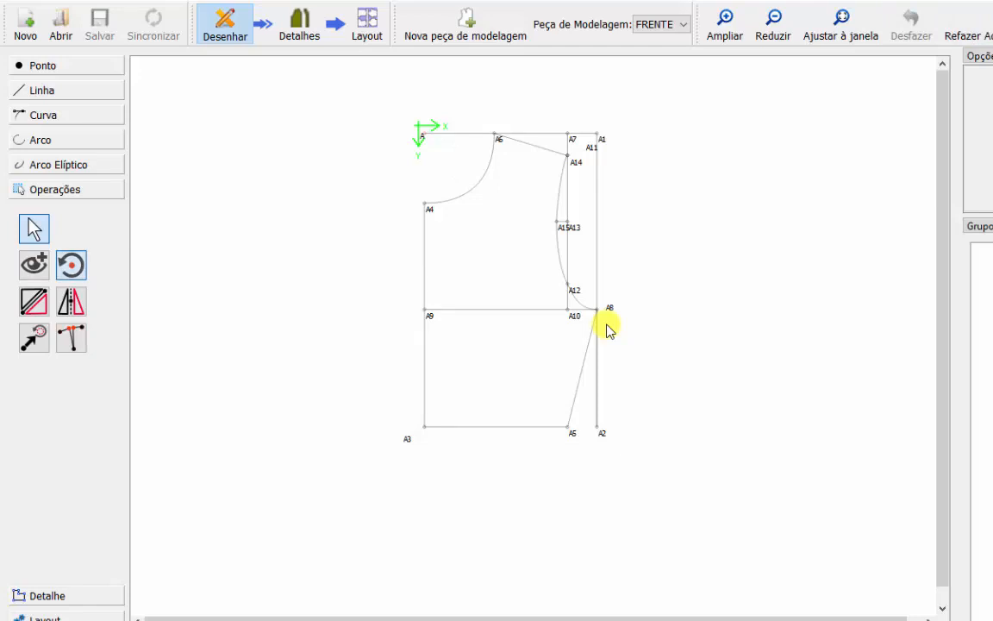
# Rotate points A6, A14 and A3 with the A14 to A5 curve by 332.616° about A5, using suffix a1, and undo it.
pyautogui.click(71, 264)
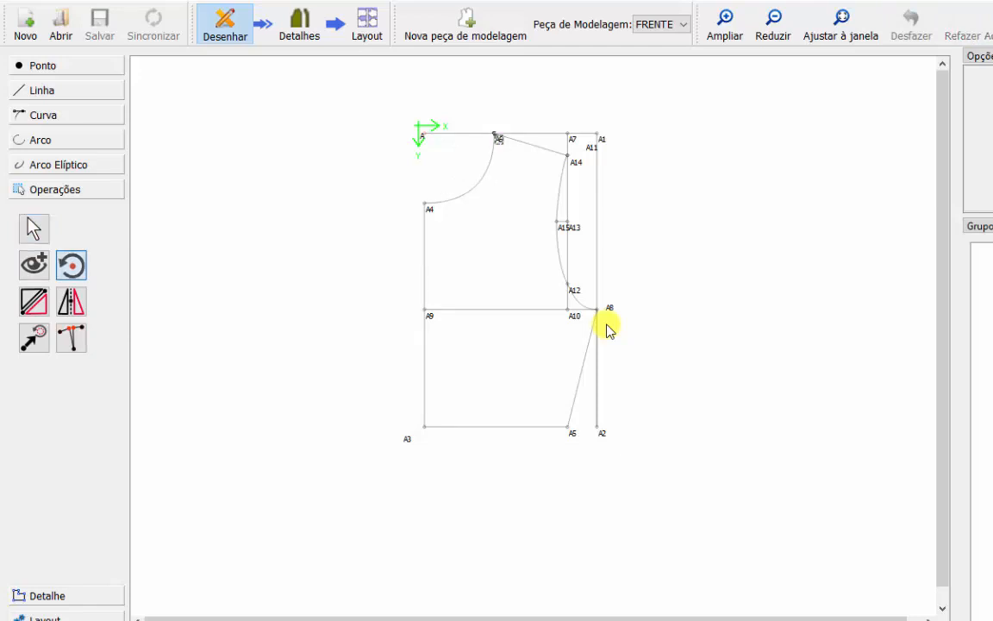
pyautogui.keyDown('ctrl'); pyautogui.click(568, 156); pyautogui.keyUp('ctrl')
pyautogui.keyDown('ctrl'); pyautogui.click(560, 187); pyautogui.keyUp('ctrl')
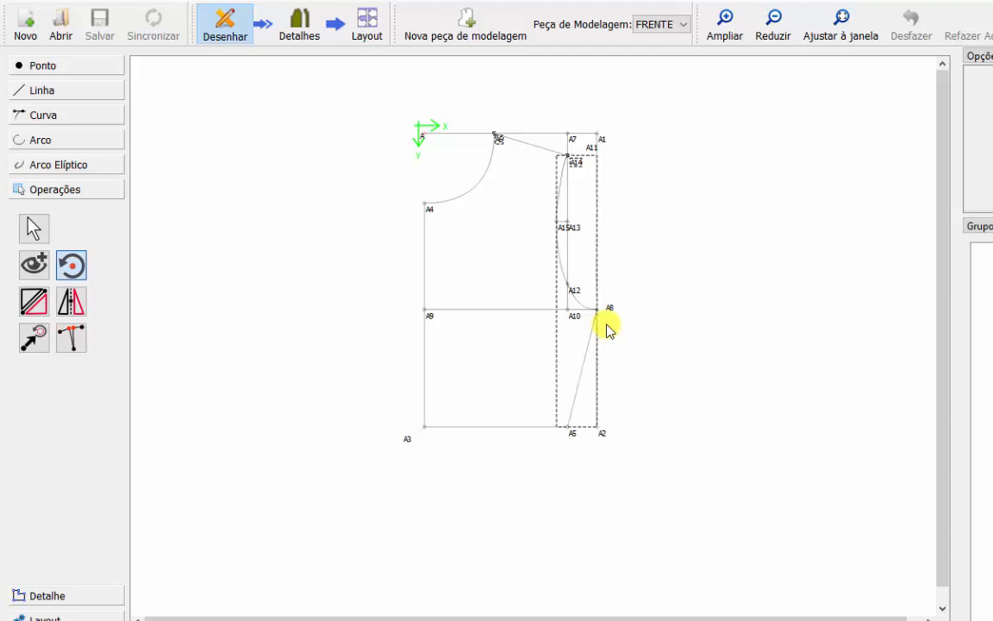
pyautogui.keyDown('ctrl'); pyautogui.click(424, 427); pyautogui.keyUp('ctrl')
pyautogui.press('Return')
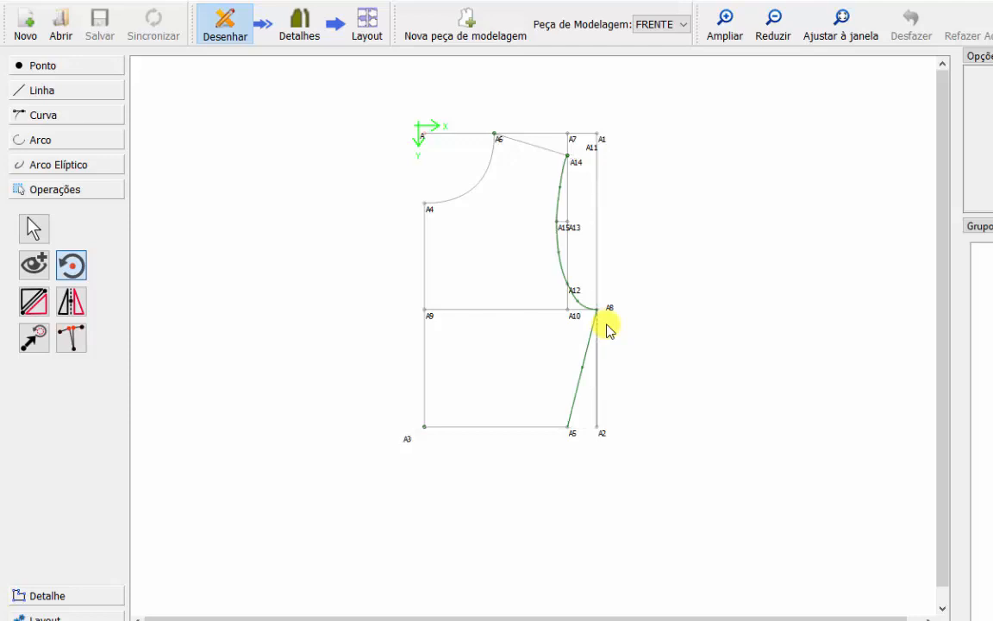
pyautogui.click(596, 310)
pyautogui.click(567, 427)
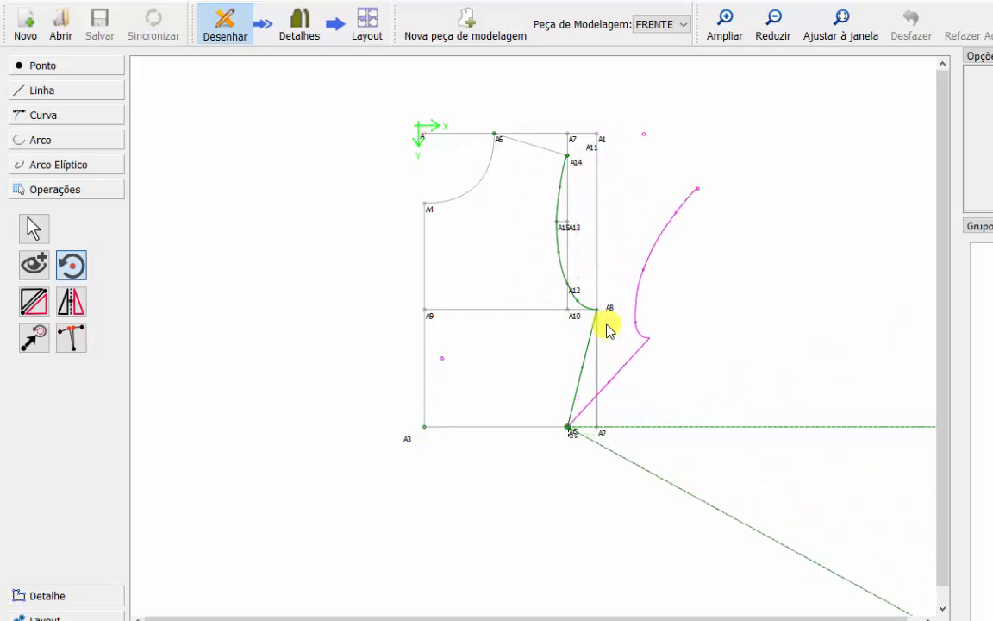
pyautogui.click(607, 331)
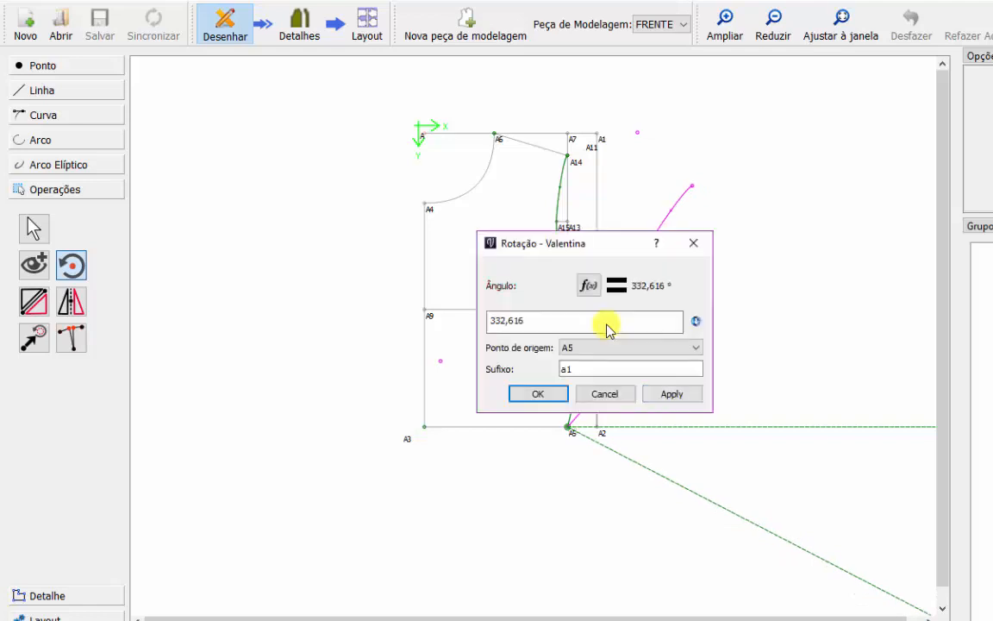
pyautogui.click(672, 394)
pyautogui.click(538, 394)
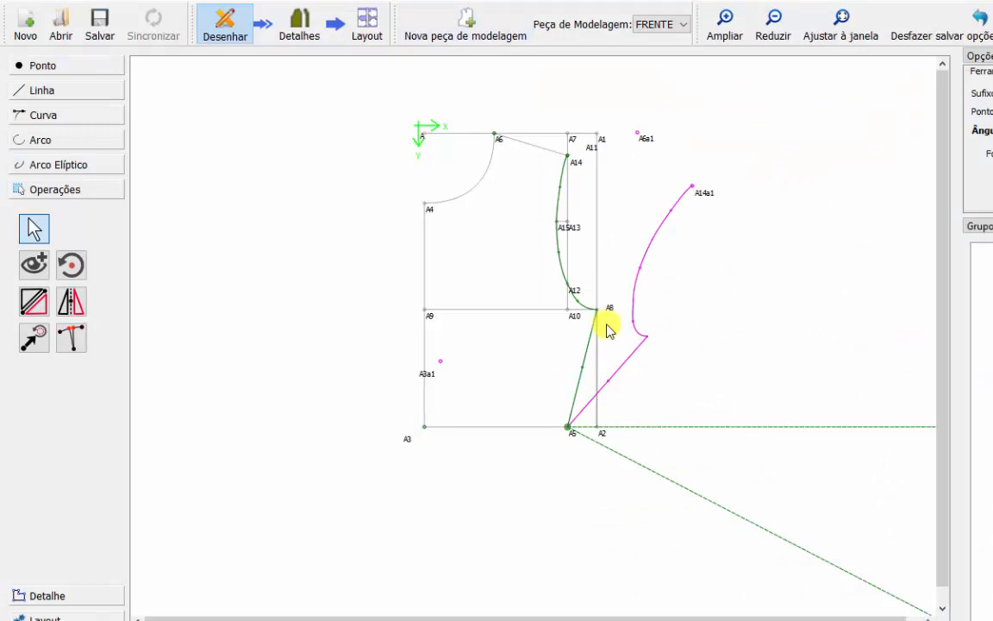
pyautogui.click(957, 24)
pyautogui.click(951, 24)
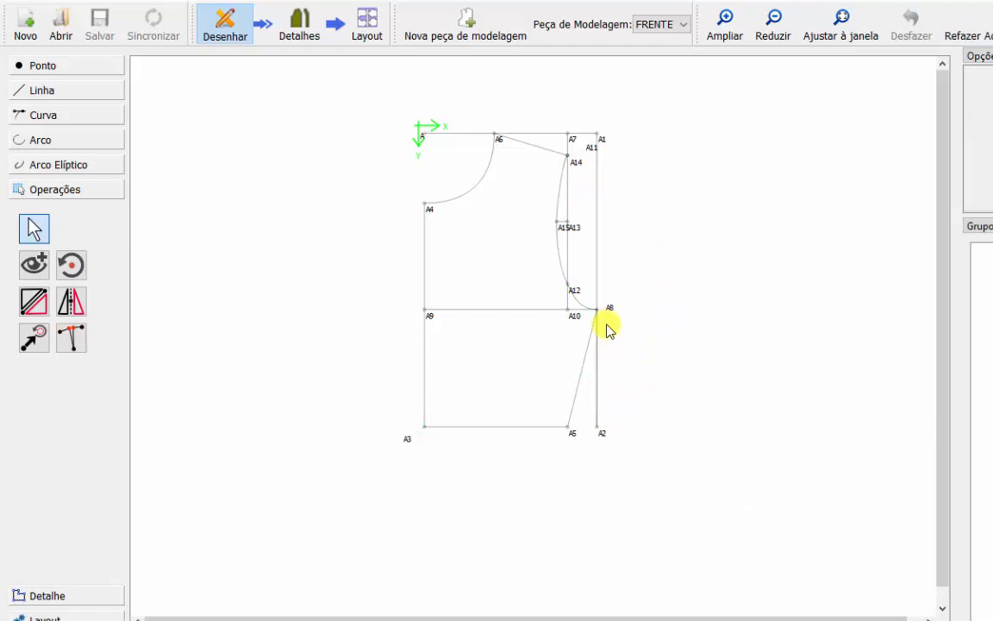
pyautogui.click(67, 596)
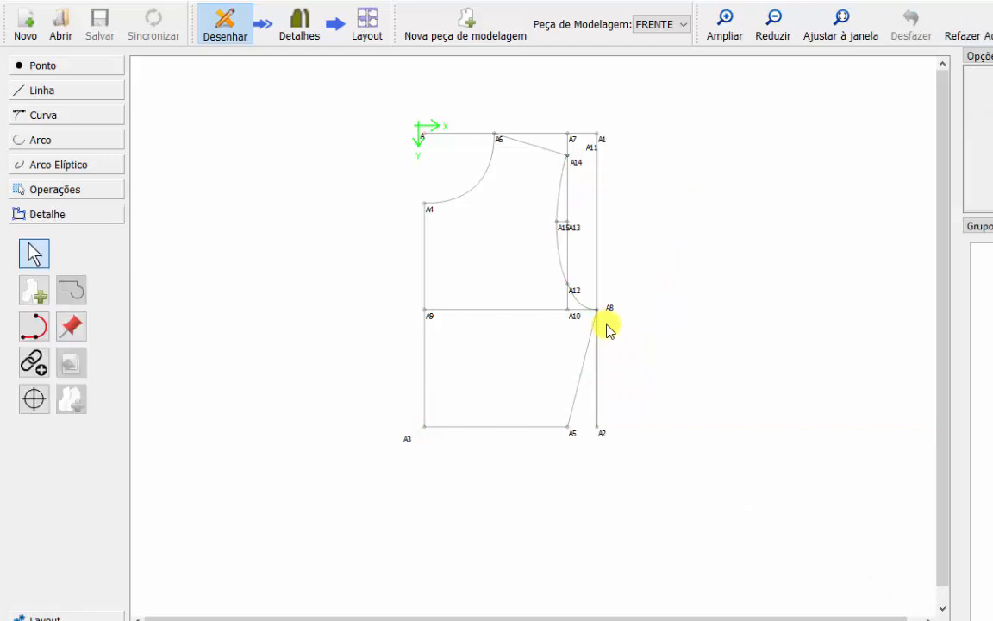
pyautogui.click(54, 189)
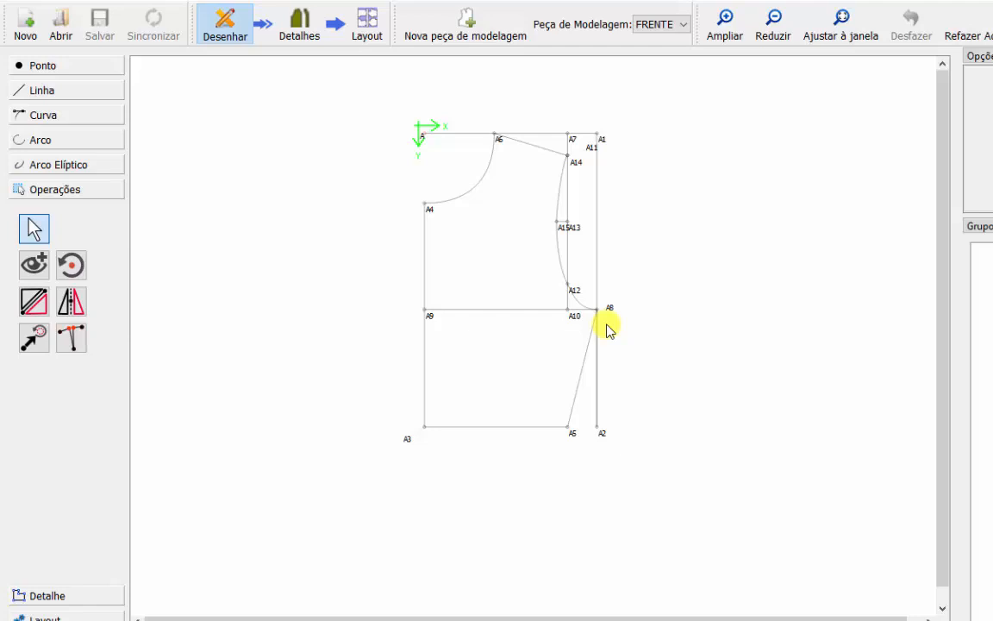
pyautogui.click(41, 90)
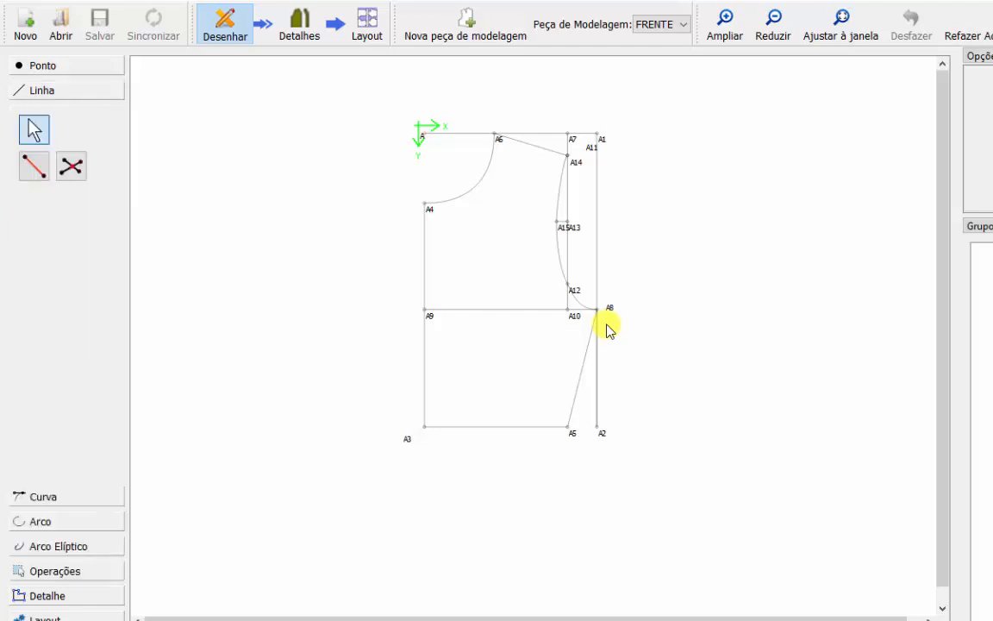
# Create a true dart (Pence verdadeira) on the A1 to A3 line, using dart points A5, A7 and A6.
pyautogui.click(42, 66)
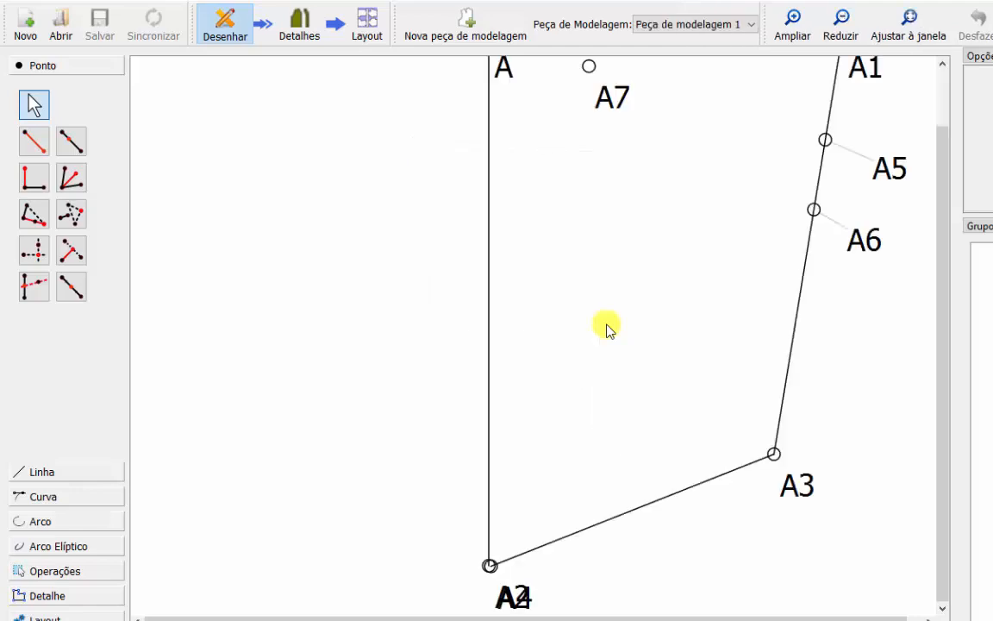
pyautogui.hotkey('ctrl', '=')
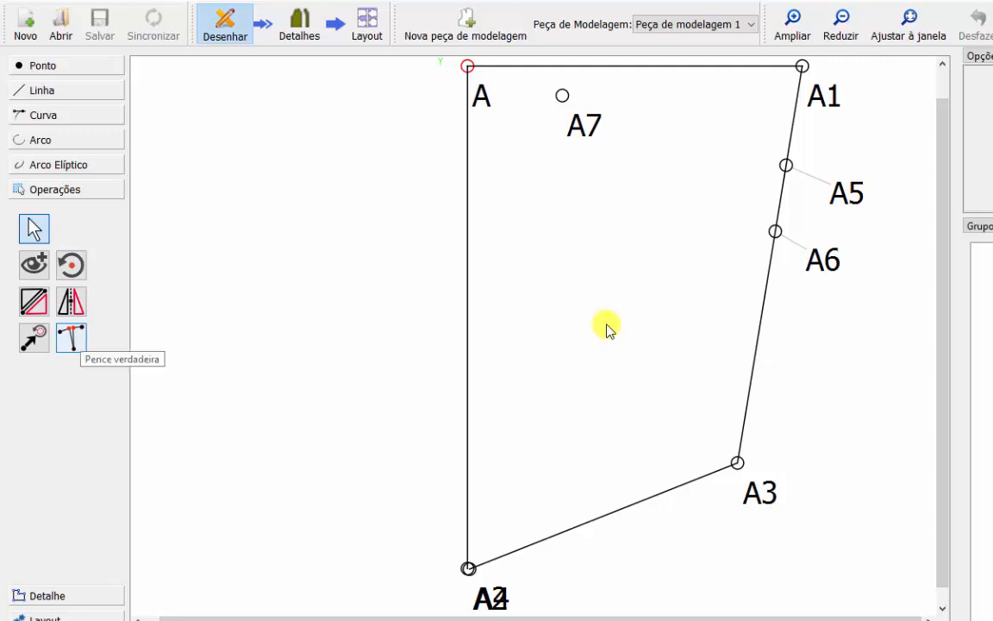
pyautogui.click(70, 337)
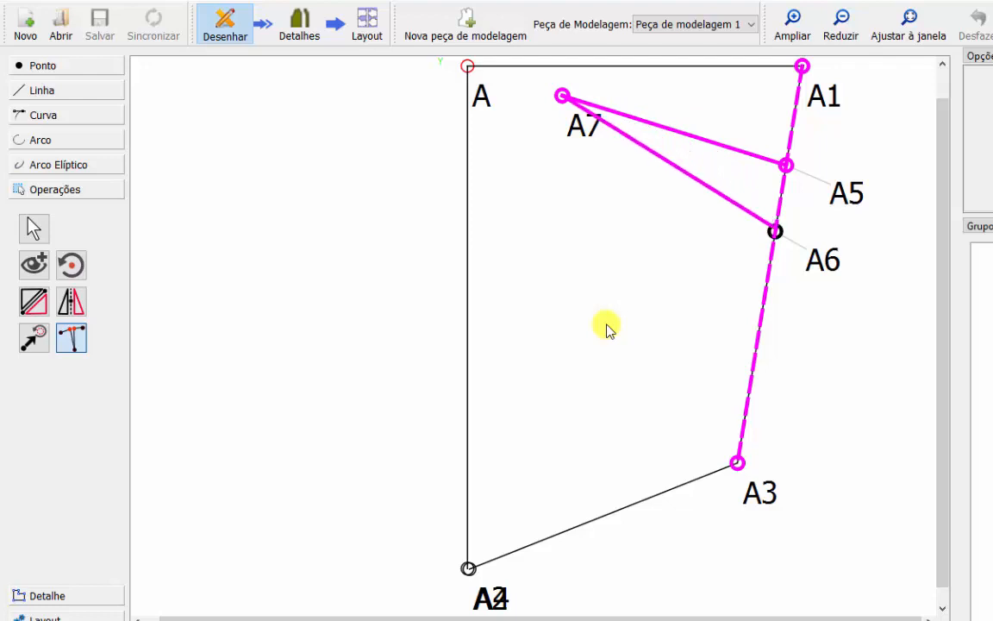
pyautogui.click(775, 230)
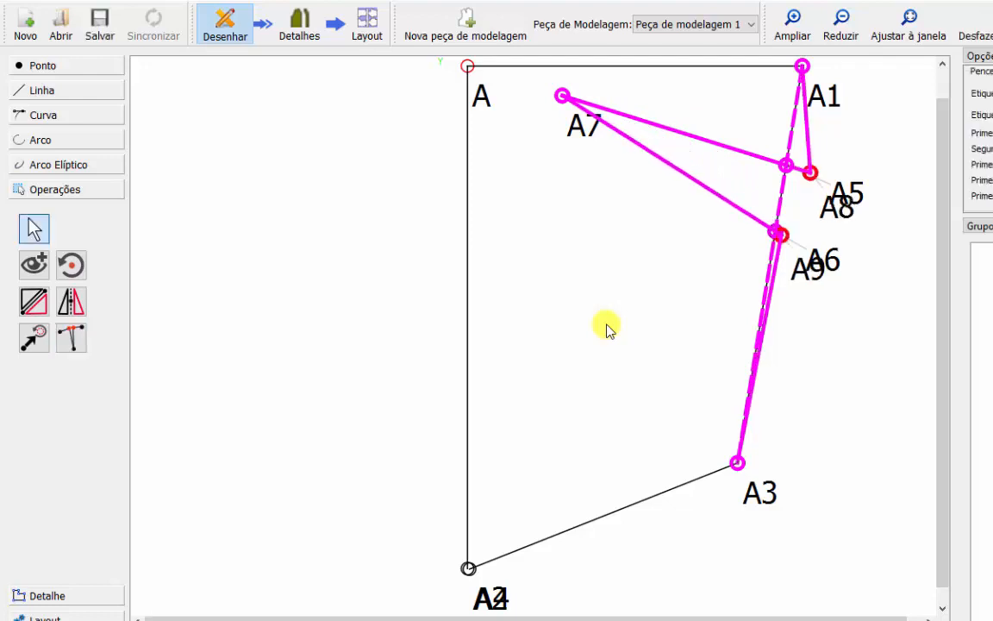
pyautogui.click(607, 325)
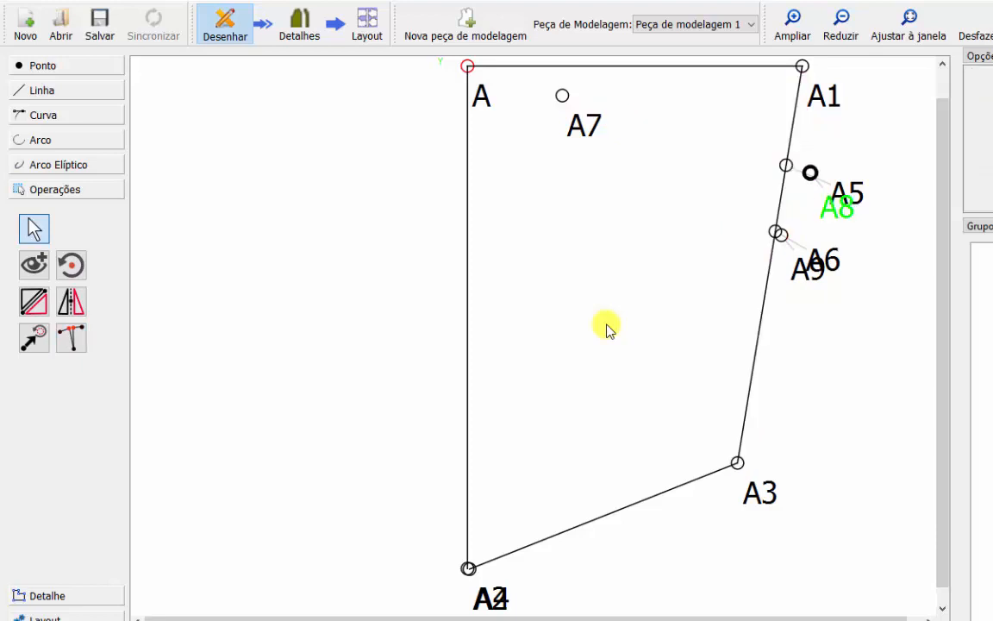
# Create a detail piece named Detalhe along the path A, A1, A8, A7, A9, A3 and A4.
pyautogui.scroll(1, 607, 327)
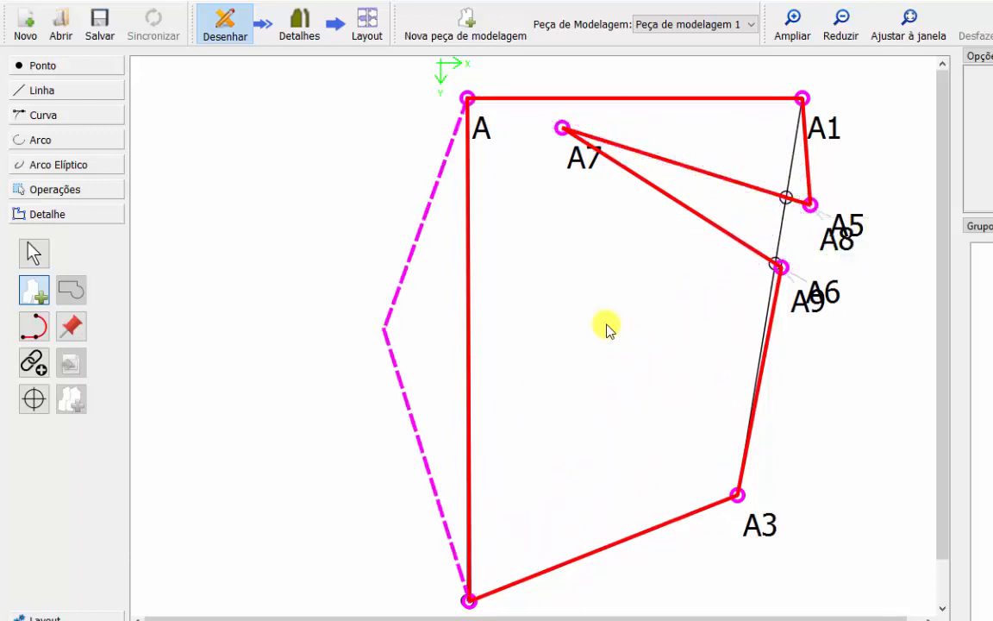
pyautogui.press('Return')
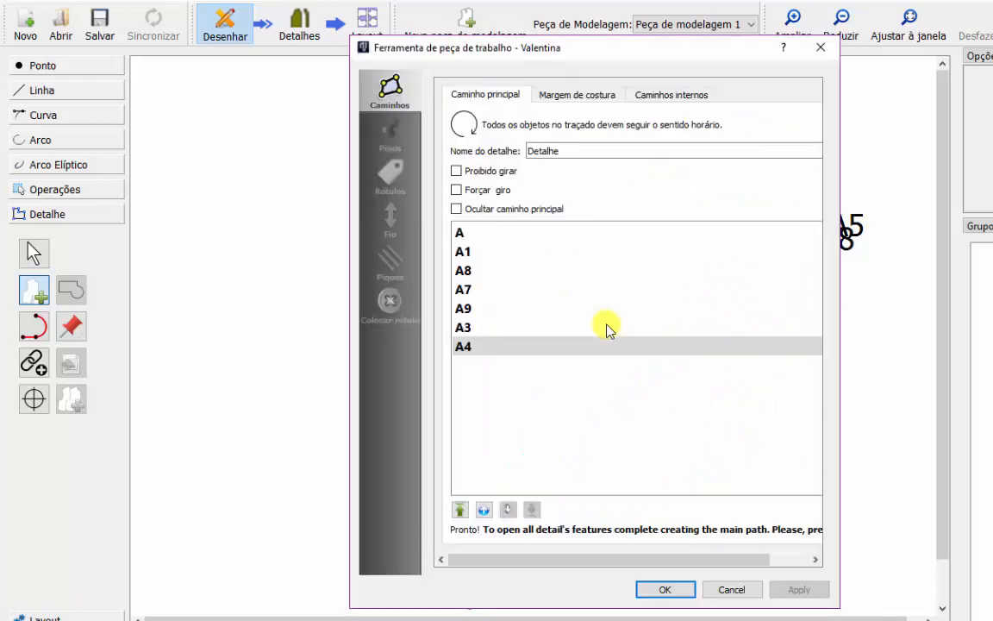
pyautogui.press('Return')
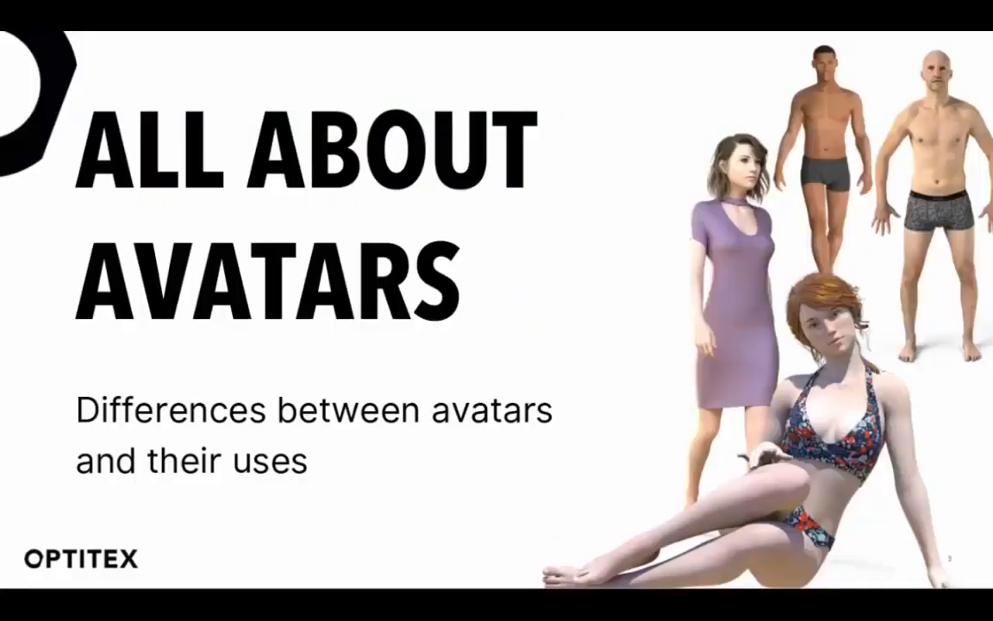
pyautogui.click(292, 223)
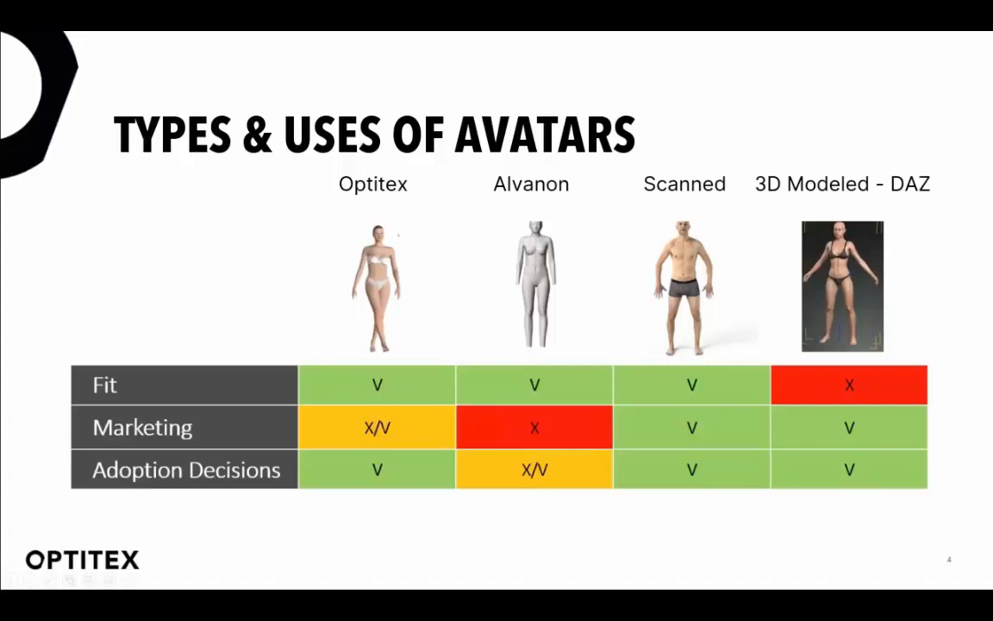
pyautogui.click(398, 235)
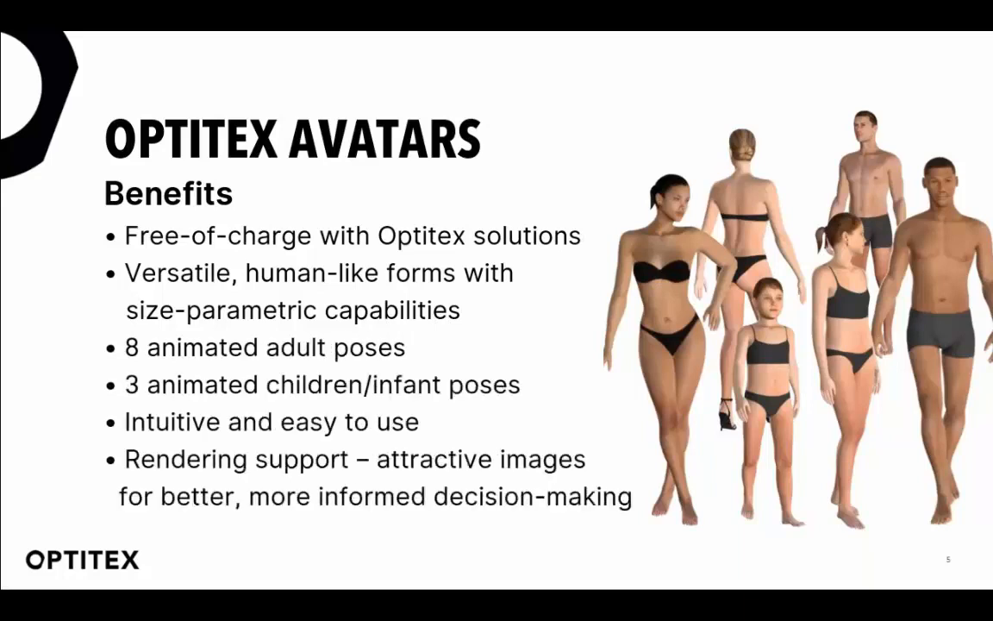
pyautogui.press('Right')
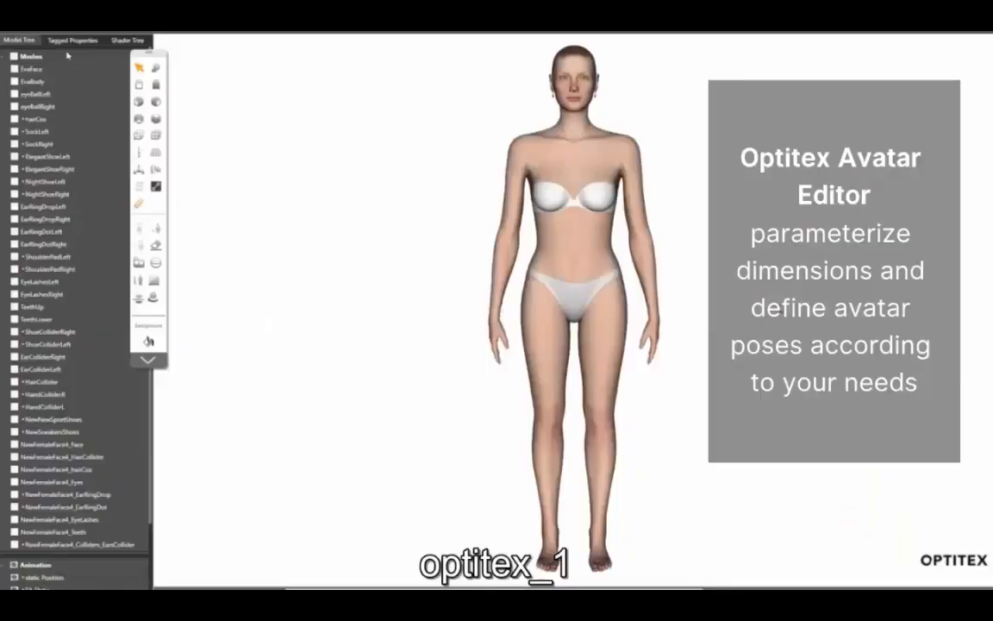
# In the Optitex Avatar Editor, preview the avatar's side, step, catwalk, bent-arms, drive, cross and squat poses, ending on the static position.
pyautogui.scroll(-3, 151, 511)
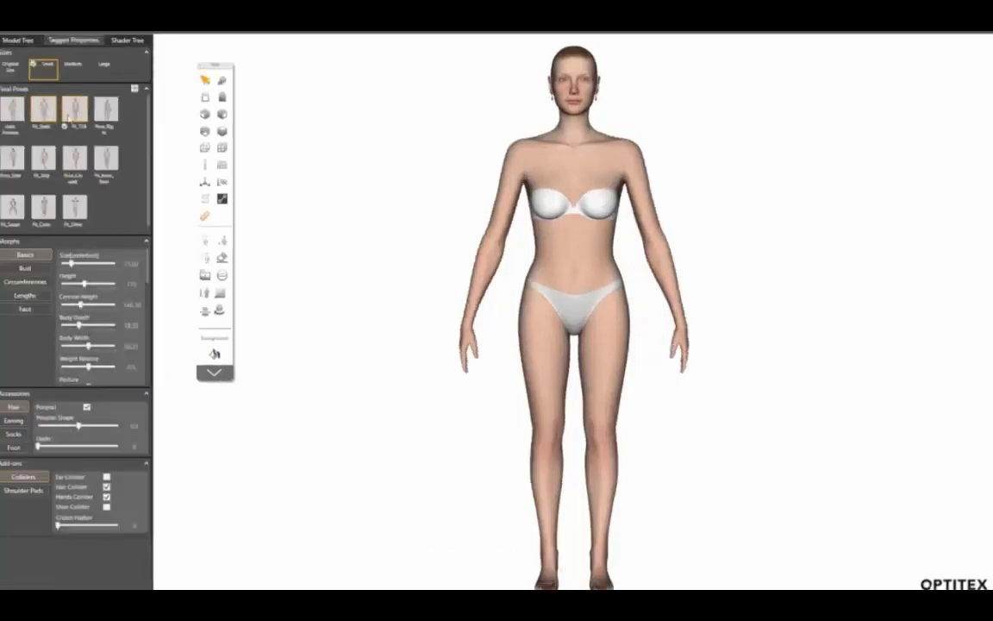
pyautogui.click(13, 157)
pyautogui.click(45, 159)
pyautogui.click(77, 160)
pyautogui.click(107, 160)
pyautogui.click(76, 207)
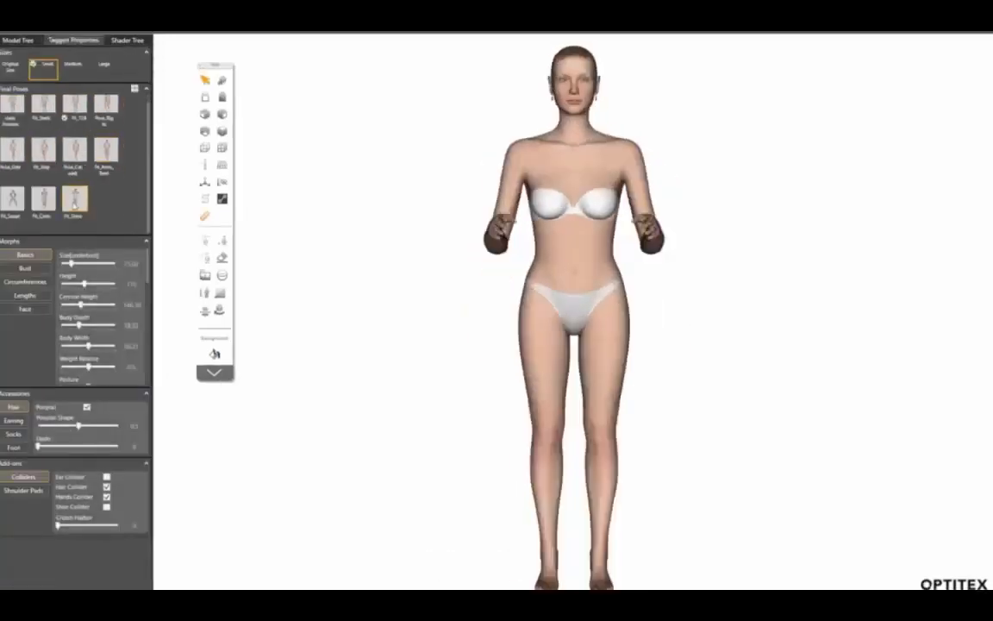
pyautogui.click(45, 207)
pyautogui.click(14, 206)
pyautogui.click(12, 105)
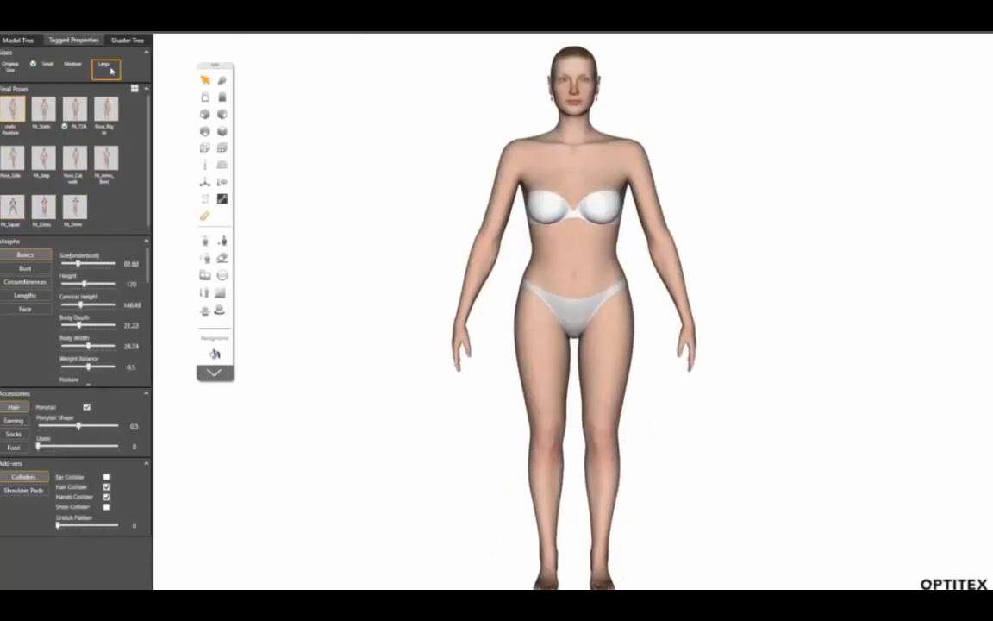
# Starting from the avatar's Original Size, increase its height and reshape its body circumferences.
pyautogui.click(10, 66)
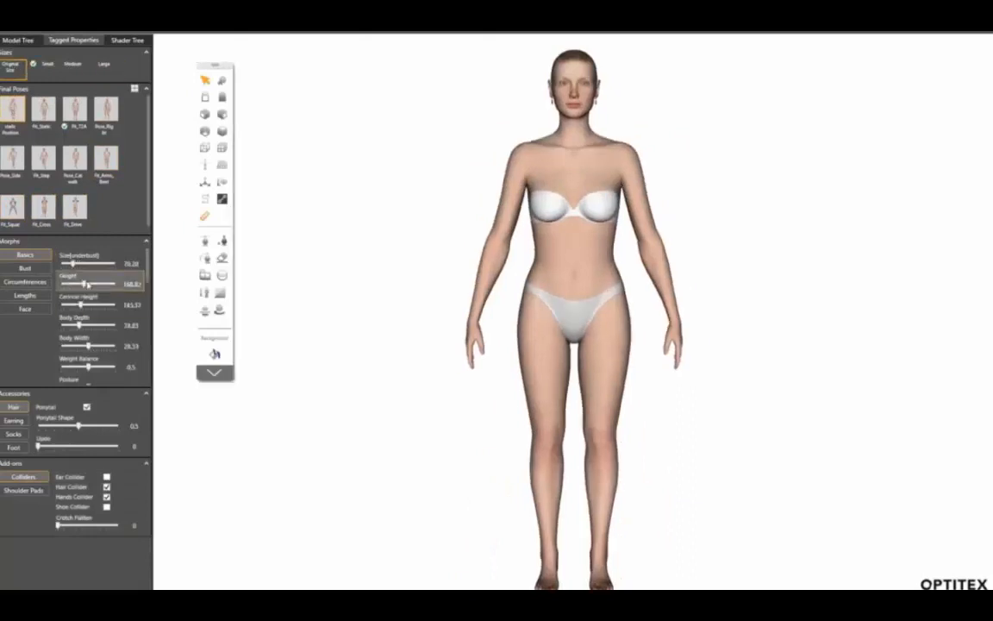
pyautogui.moveTo(84, 284)
pyautogui.mouseDown()
pyautogui.moveTo(100, 285)
pyautogui.moveTo(95, 267)
pyautogui.moveTo(102, 289)
pyautogui.mouseUp()
pyautogui.click(25, 282)
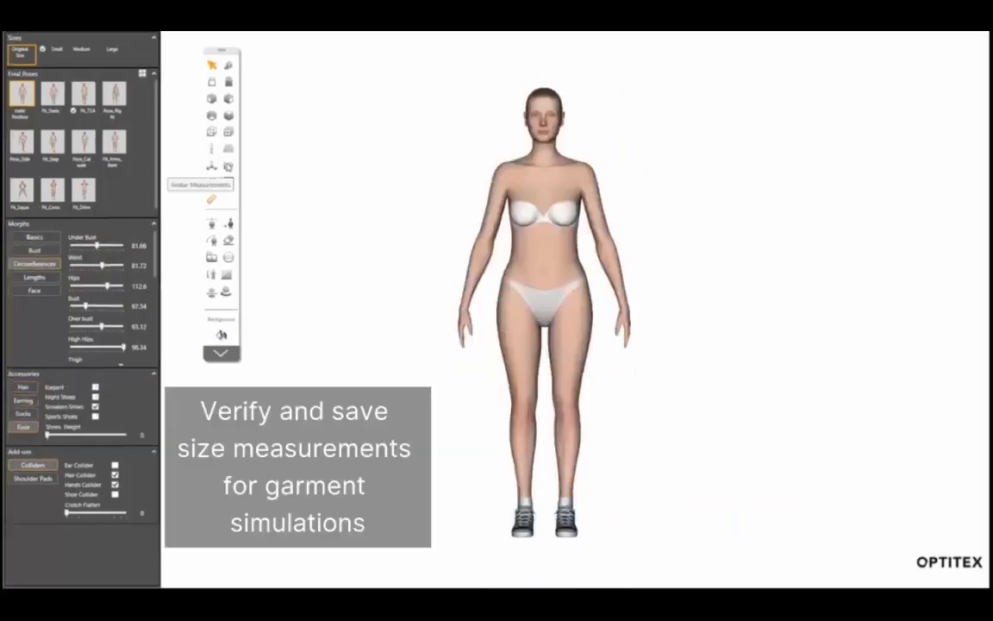
# Display the avatar measurements and save the adjusted body as a new named size.
pyautogui.click(205, 199)
pyautogui.moveTo(657, 202); pyautogui.dragTo(731, 199)
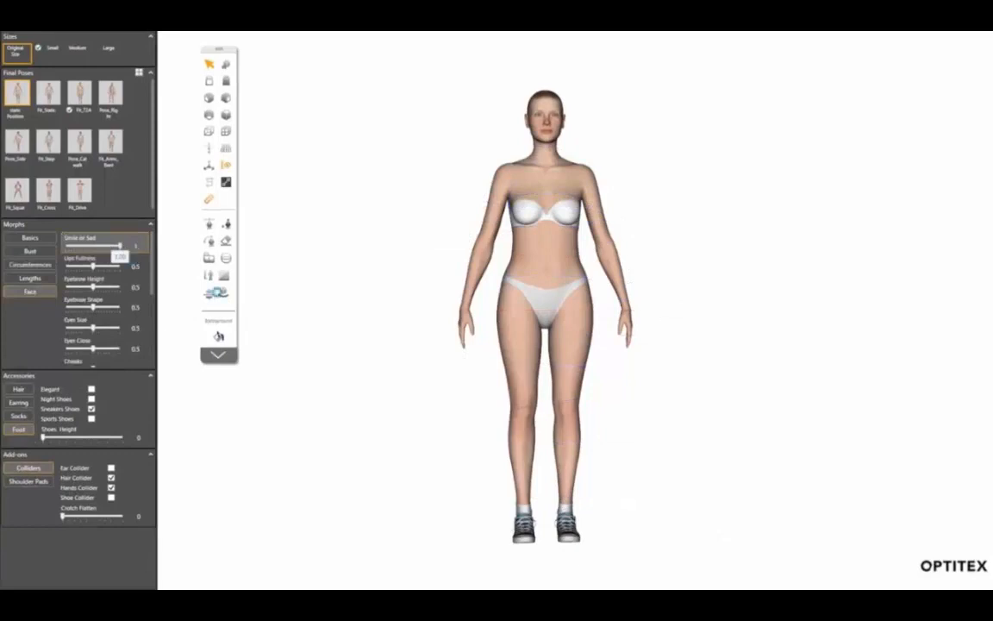
pyautogui.click(209, 294)
pyautogui.click(442, 286)
pyautogui.click(480, 298)
pyautogui.write('andr')
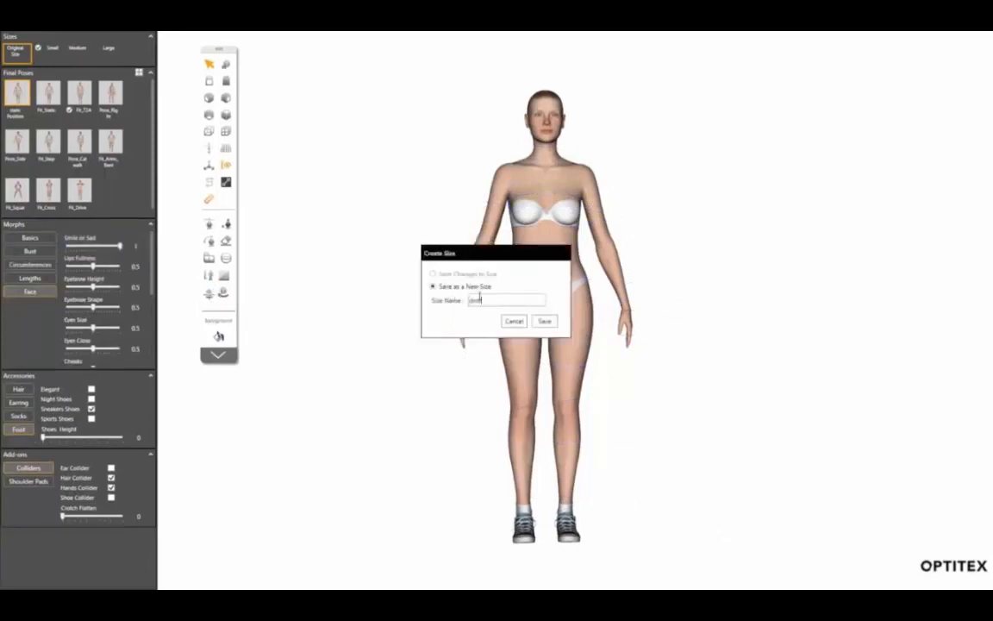
pyautogui.press('Return')
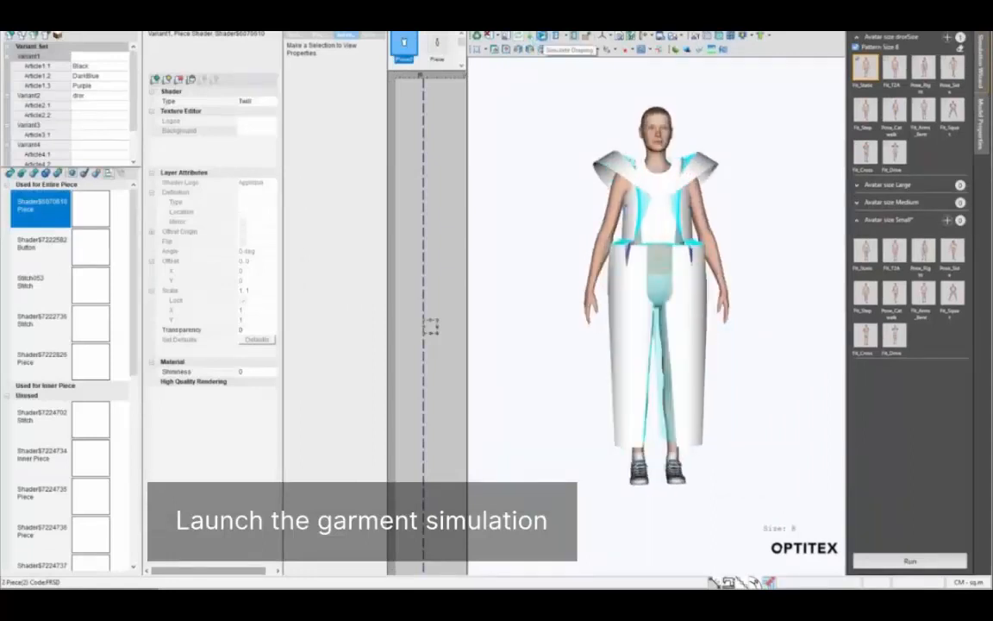
# In Optitex PDS, simulate the garment's draping on the custom-size avatar and on the Small avatar in the Fit_Step pose.
pyautogui.click(541, 36)
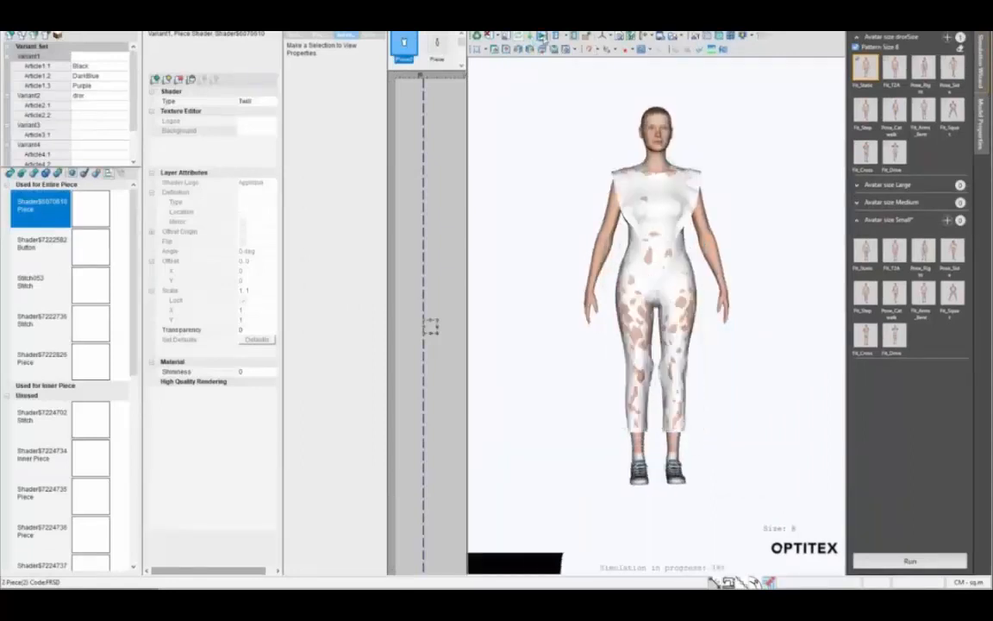
pyautogui.moveTo(760, 233)
pyautogui.mouseDown()
pyautogui.moveTo(617, 225)
pyautogui.moveTo(762, 237)
pyautogui.mouseUp()
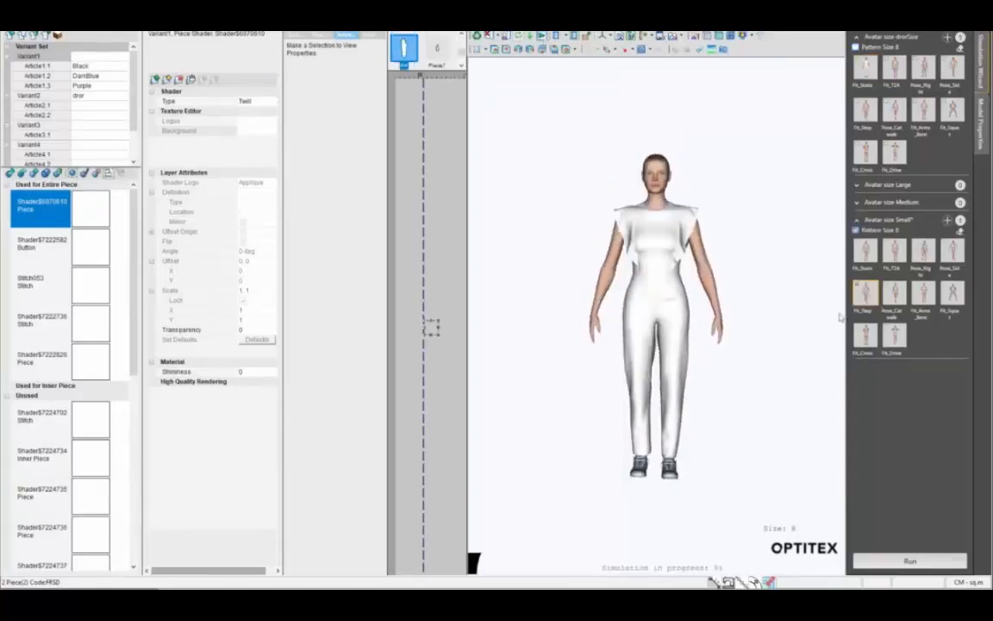
pyautogui.moveTo(773, 281); pyautogui.dragTo(678, 274)
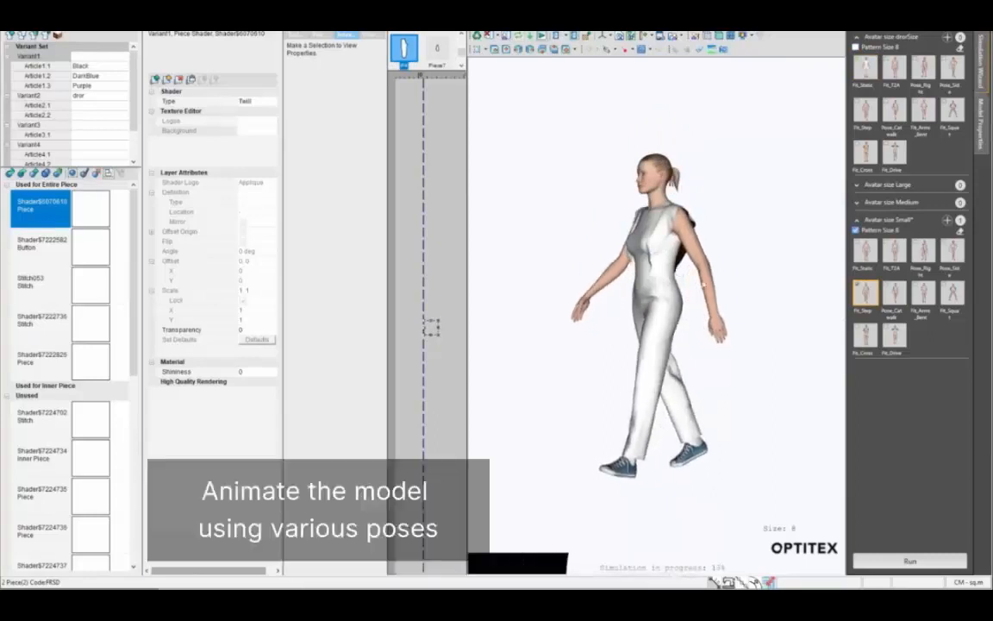
# Change the avatar's footwear accessory to Night Shoes in the model properties.
pyautogui.click(981, 125)
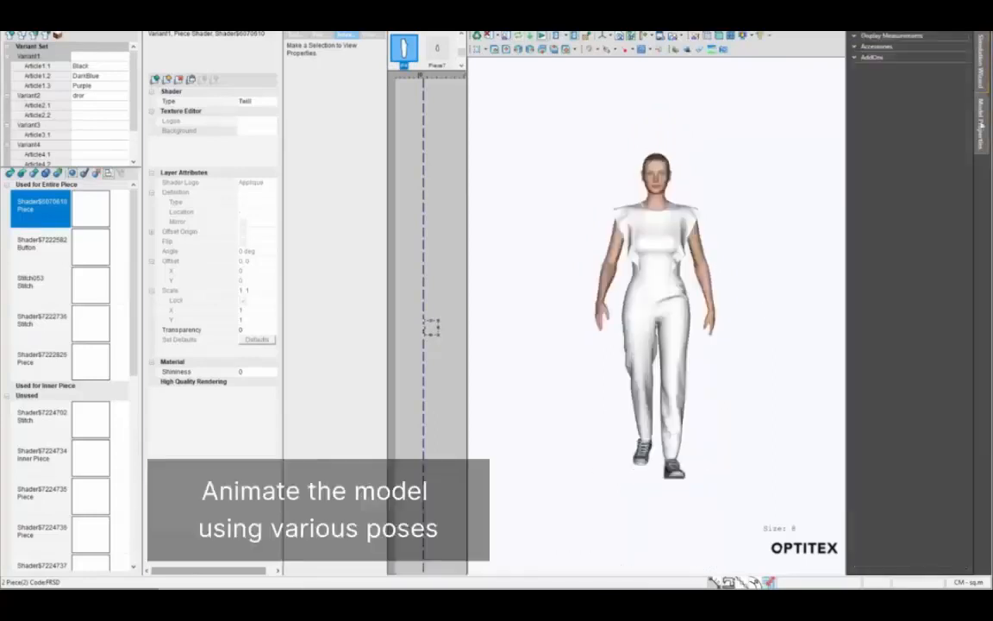
pyautogui.click(877, 46)
pyautogui.click(940, 69)
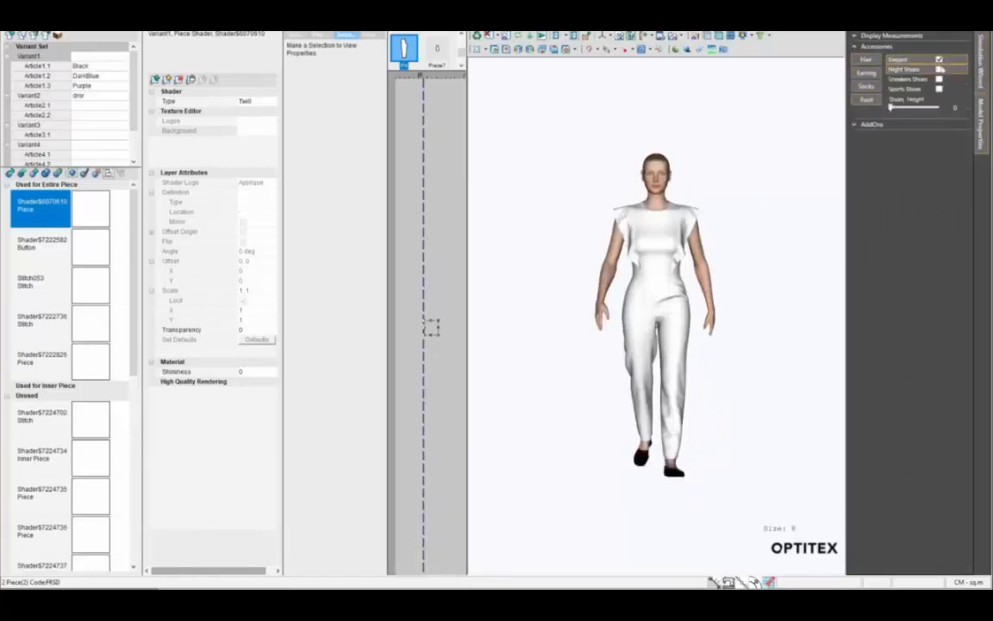
pyautogui.click(940, 69)
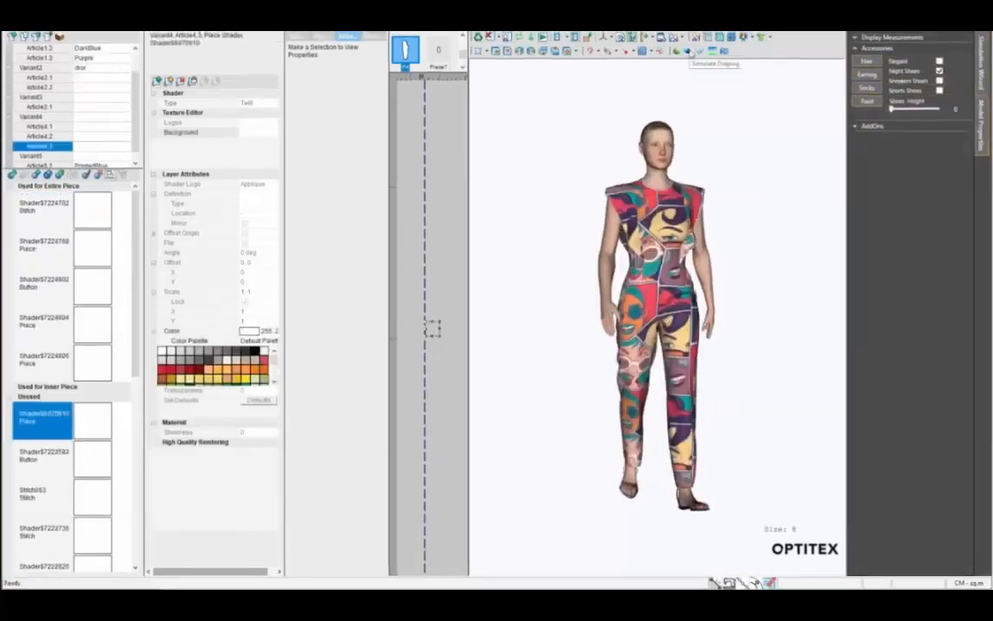
# Render the dressed avatar in the StudioApparel environment with lighting intensity 1.76 and environment rotation 227.
pyautogui.click(691, 53)
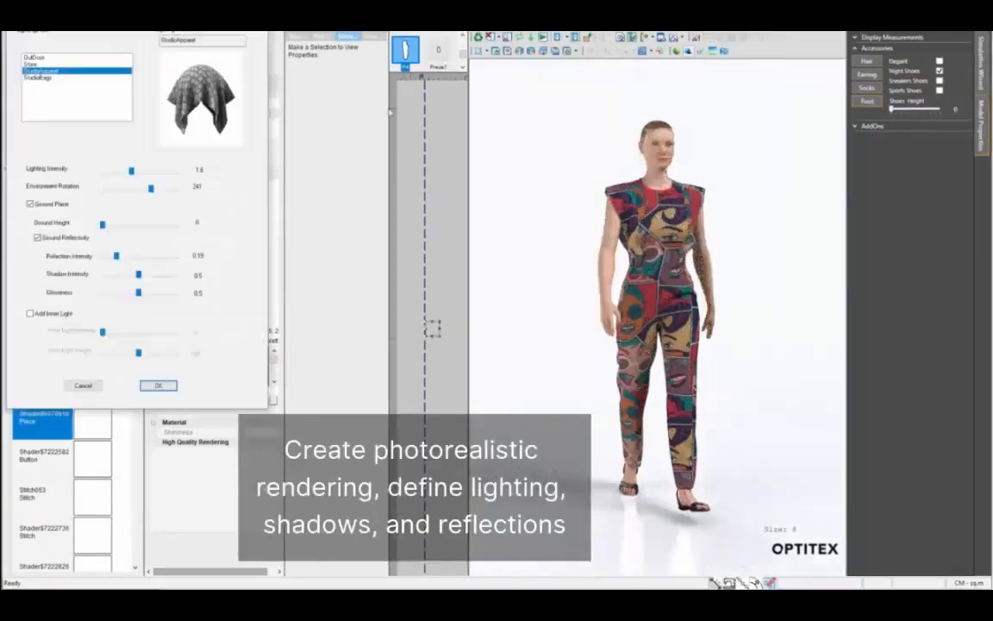
pyautogui.moveTo(151, 187); pyautogui.dragTo(134, 171)
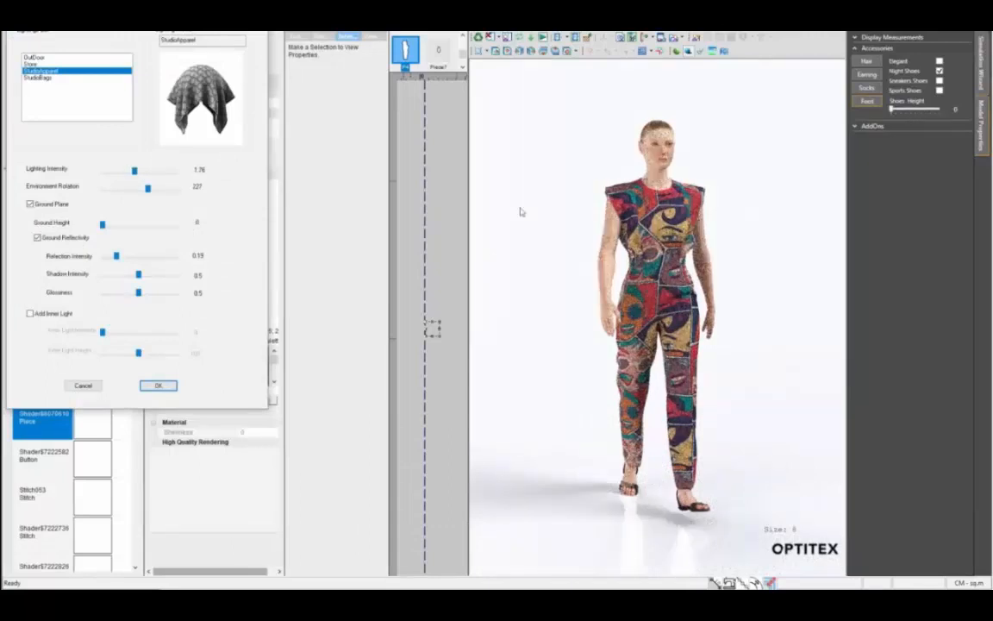
pyautogui.click(158, 386)
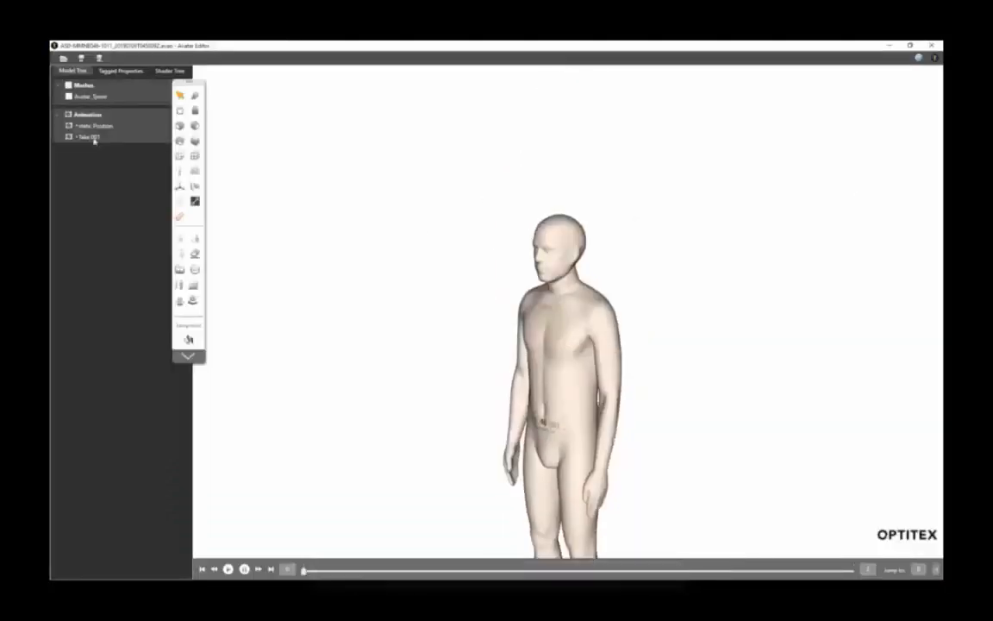
# In the Avatar Editor, inspect the Alvanon avatar's static position, mesh and tagged properties.
pyautogui.click(95, 126)
pyautogui.click(92, 96)
pyautogui.click(120, 70)
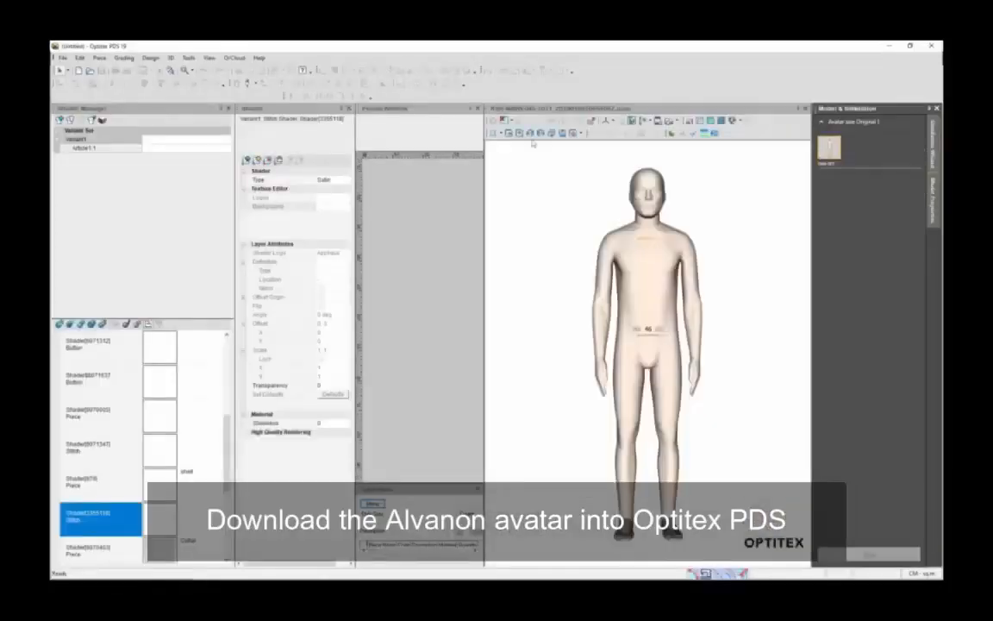
# Open the staticPoloshirt_longshirt_anim1 file in Optitex PDS and simulate the outfit on the Alvanon avatar.
pyautogui.click(937, 109)
pyautogui.click(62, 57)
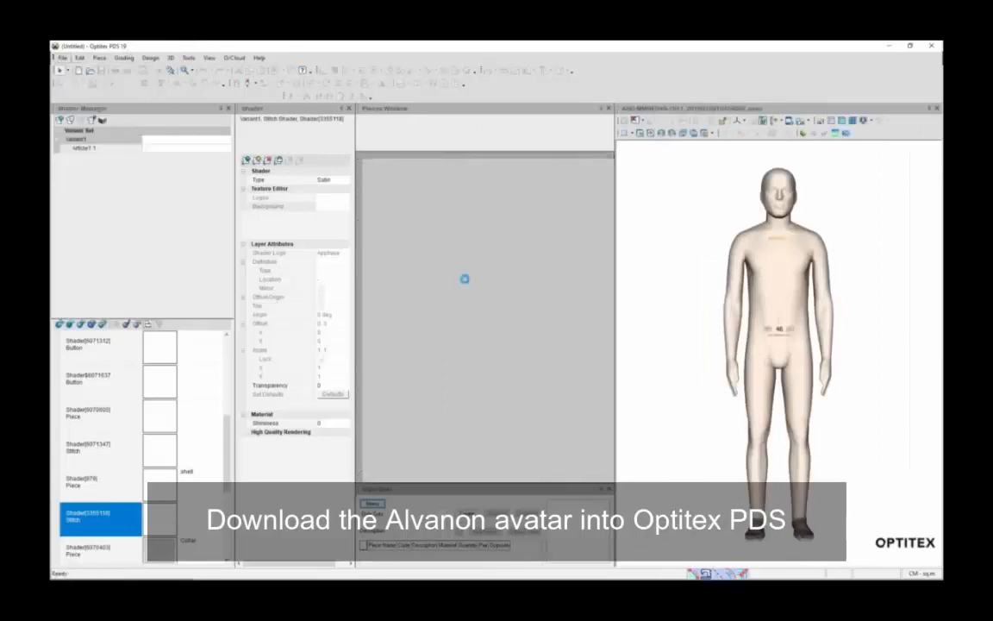
pyautogui.moveTo(802, 306)
pyautogui.mouseDown()
pyautogui.moveTo(636, 306)
pyautogui.moveTo(830, 308)
pyautogui.moveTo(812, 307)
pyautogui.mouseUp()
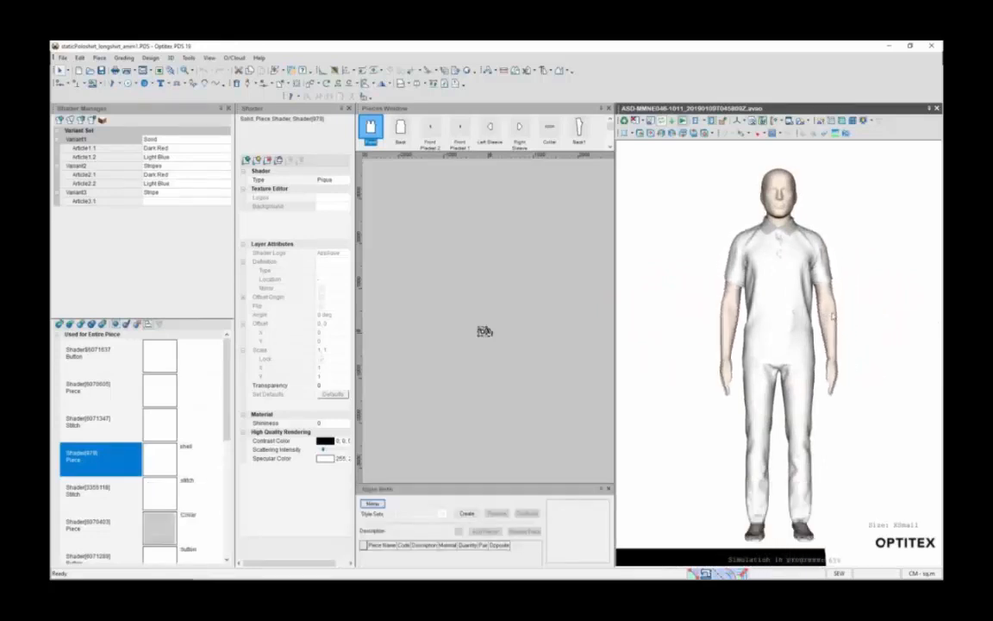
# Apply Article3.1 of the Stripe variant to the polo outfit and render the dressed avatar.
pyautogui.moveTo(833, 316); pyautogui.dragTo(788, 317)
pyautogui.click(98, 200)
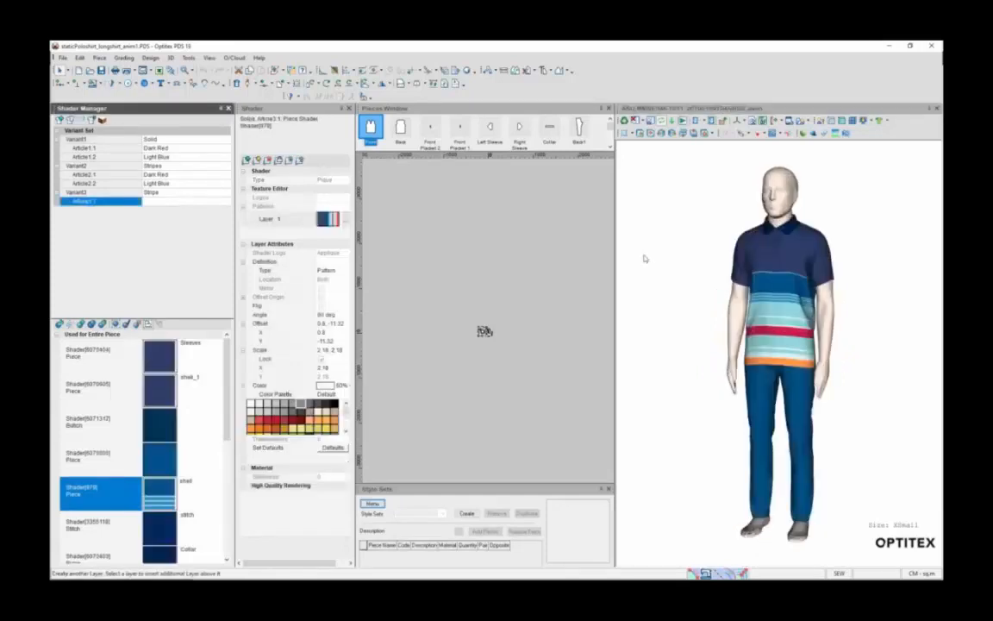
pyautogui.click(813, 135)
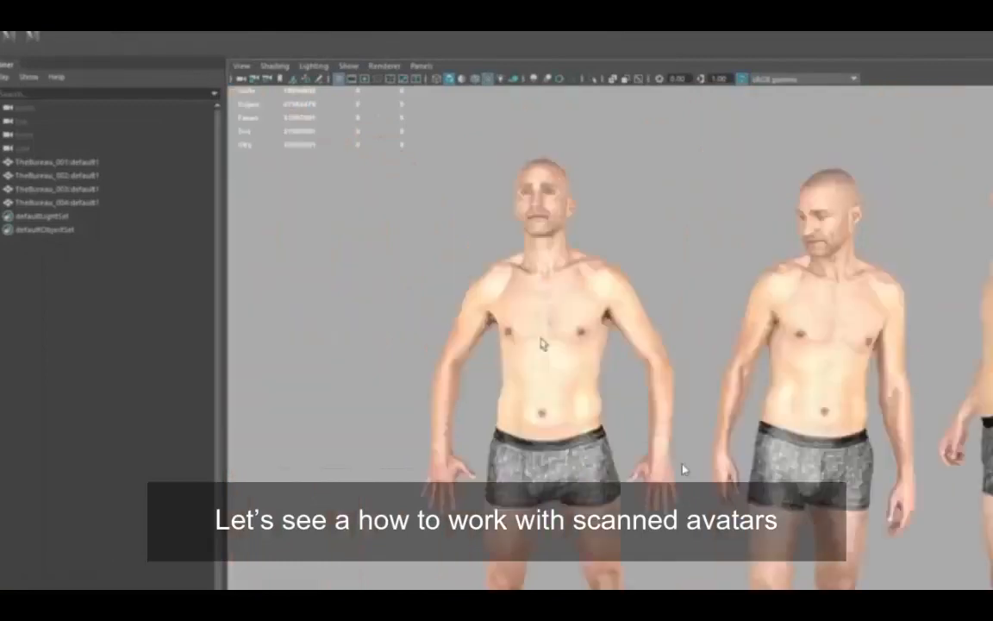
# In Maya, examine the scanned avatar's torso up close with the wireframe displayed over the shaded mesh.
pyautogui.keyDown('alt'); pyautogui.moveTo(544, 343); pyautogui.dragTo(715, 310, button='right'); pyautogui.keyUp('alt')
pyautogui.keyDown('alt'); pyautogui.moveTo(716, 311); pyautogui.dragTo(786, 362, button='middle'); pyautogui.keyUp('alt')
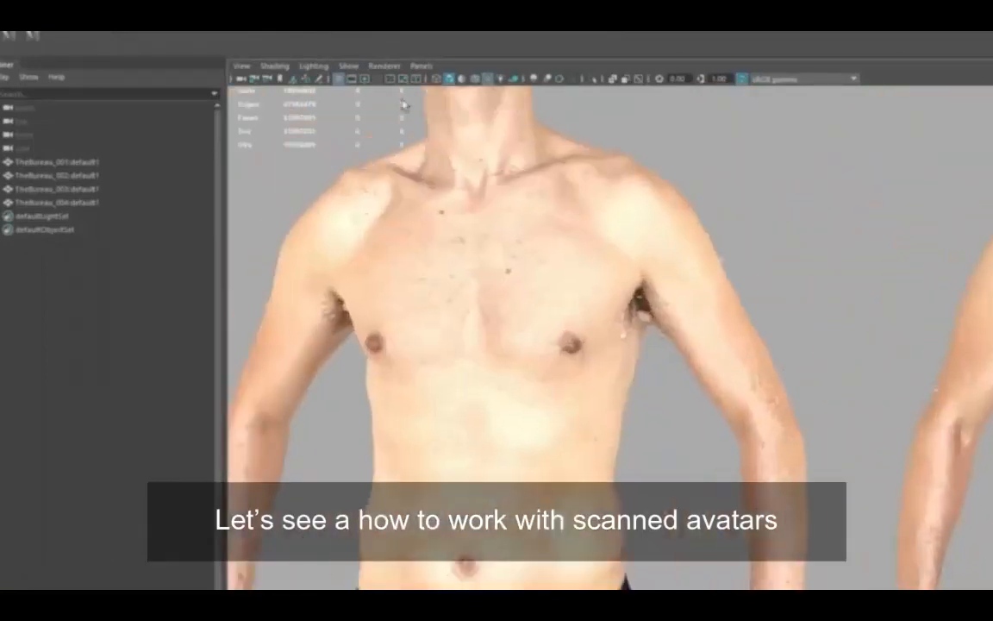
pyautogui.click(273, 66)
pyautogui.click(286, 189)
pyautogui.keyDown('alt'); pyautogui.moveTo(646, 298); pyautogui.dragTo(622, 309, button='right'); pyautogui.keyUp('alt')
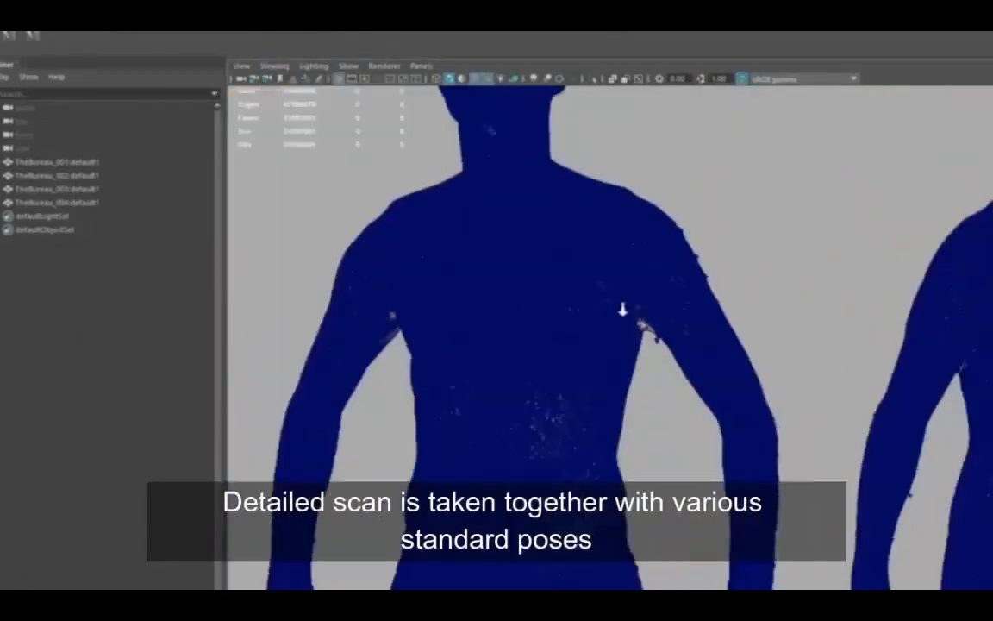
# In Maya, examine the scanned avatar's different standard poses side by side with the wireframe displayed.
pyautogui.keyDown('alt'); pyautogui.moveTo(906, 413); pyautogui.dragTo(595, 410, button='middle'); pyautogui.keyUp('alt')
pyautogui.keyDown('alt'); pyautogui.moveTo(897, 439); pyautogui.dragTo(690, 397, button='middle'); pyautogui.keyUp('alt')
pyautogui.keyDown('alt'); pyautogui.moveTo(690, 396); pyautogui.dragTo(604, 371, button='right'); pyautogui.keyUp('alt')
pyautogui.moveTo(861, 350)
pyautogui.keyDown('alt'); pyautogui.mouseDown(button='middle')
pyautogui.moveTo(570, 383)
pyautogui.moveTo(785, 386)
pyautogui.mouseUp(button='middle'); pyautogui.keyUp('alt')
pyautogui.click(281, 68)
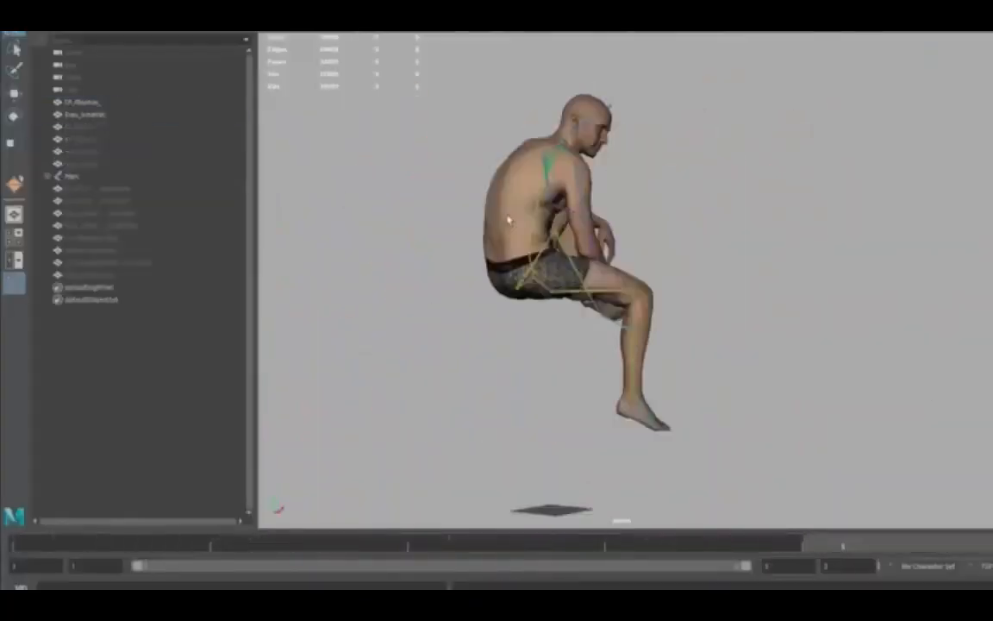
# Inspect the rigged, textured avatar from several angles and scrub the timeline through its poses.
pyautogui.click(509, 220)
pyautogui.scroll(3, 671, 310)
pyautogui.scroll(-3, 714, 295)
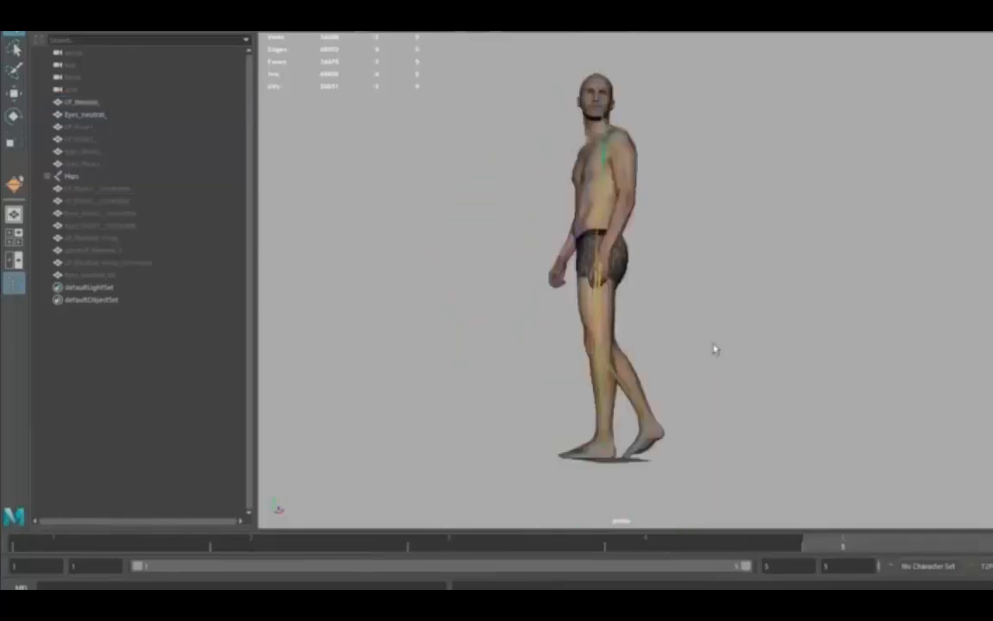
pyautogui.keyDown('alt'); pyautogui.moveTo(713, 349); pyautogui.dragTo(758, 353); pyautogui.keyUp('alt')
pyautogui.moveTo(838, 545)
pyautogui.mouseDown()
pyautogui.moveTo(769, 554)
pyautogui.moveTo(837, 552)
pyautogui.mouseUp()
pyautogui.keyDown('alt'); pyautogui.moveTo(716, 362); pyautogui.dragTo(758, 367); pyautogui.keyUp('alt')
pyautogui.moveTo(828, 547); pyautogui.dragTo(79, 547)
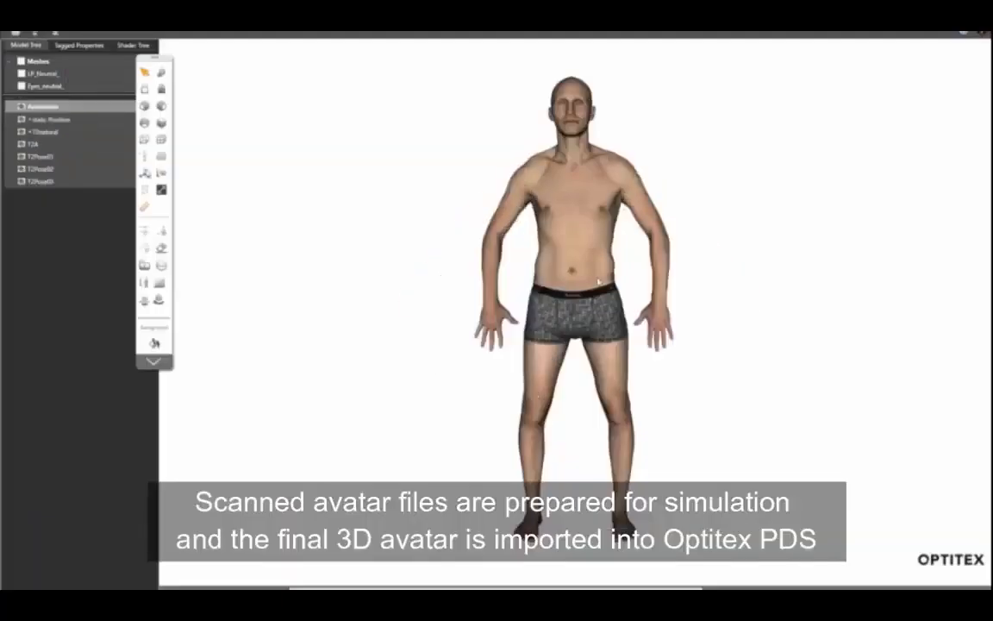
# In the Optitex Avatar Editor, load the scanned avatar's T2A, T2Pose01, T2Pose02 and T2Pose03 animations one after another.
pyautogui.doubleClick(73, 145)
pyautogui.click(501, 349)
pyautogui.doubleClick(34, 157)
pyautogui.click(498, 349)
pyautogui.doubleClick(43, 169)
pyautogui.click(489, 349)
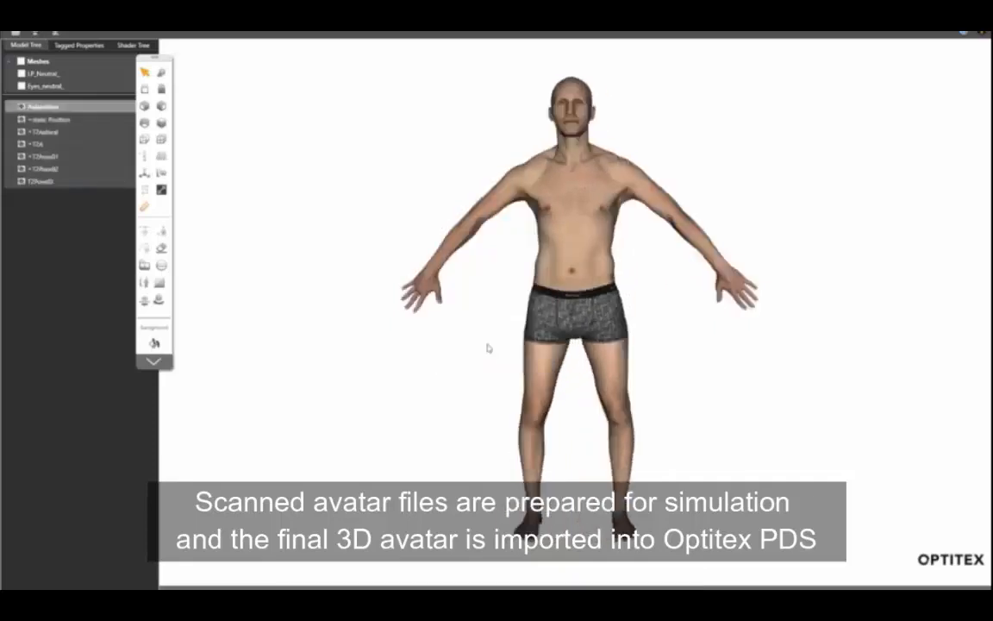
pyautogui.doubleClick(39, 181)
pyautogui.click(489, 348)
# Inspect the scanned avatar's Eyes_neutral_ mesh and its tagged properties.
pyautogui.doubleClick(43, 86)
pyautogui.click(516, 374)
pyautogui.click(69, 45)
pyautogui.click(50, 79)
pyautogui.click(83, 81)
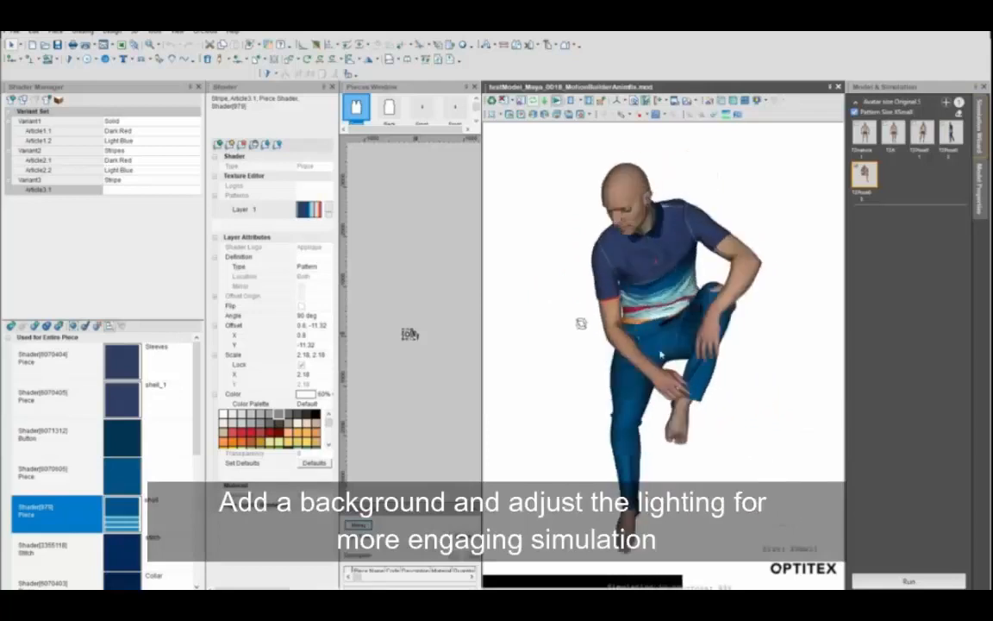
# In Optitex PDS, light the seated polo-outfit avatar with the OutDoor environment, enable the ground plane and adjust the environment rotation.
pyautogui.moveTo(679, 341); pyautogui.dragTo(688, 377)
pyautogui.click(918, 119)
pyautogui.moveTo(628, 350); pyautogui.dragTo(675, 263)
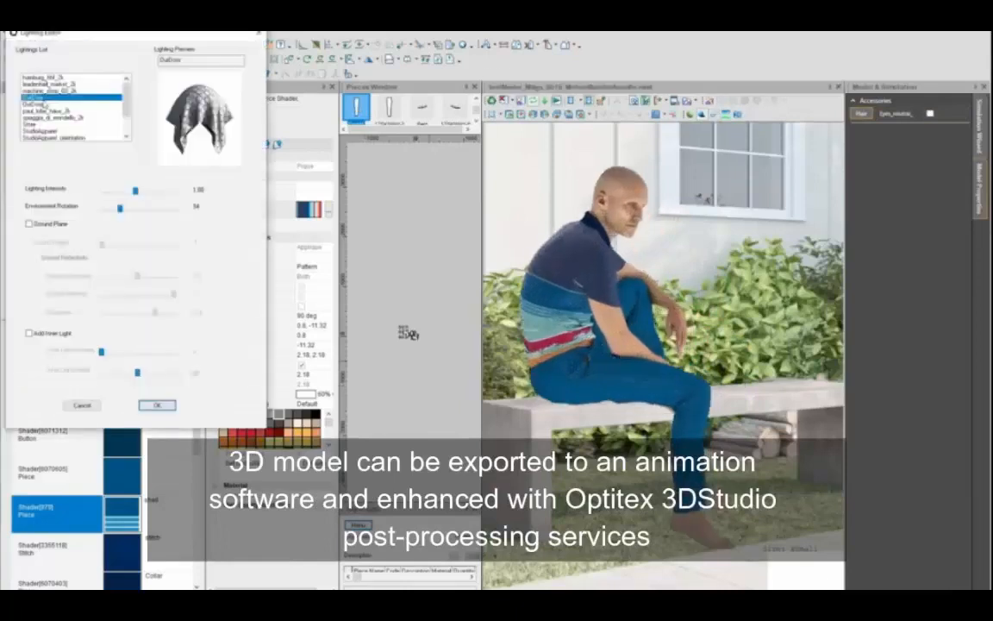
pyautogui.click(54, 228)
pyautogui.moveTo(106, 212); pyautogui.dragTo(111, 210)
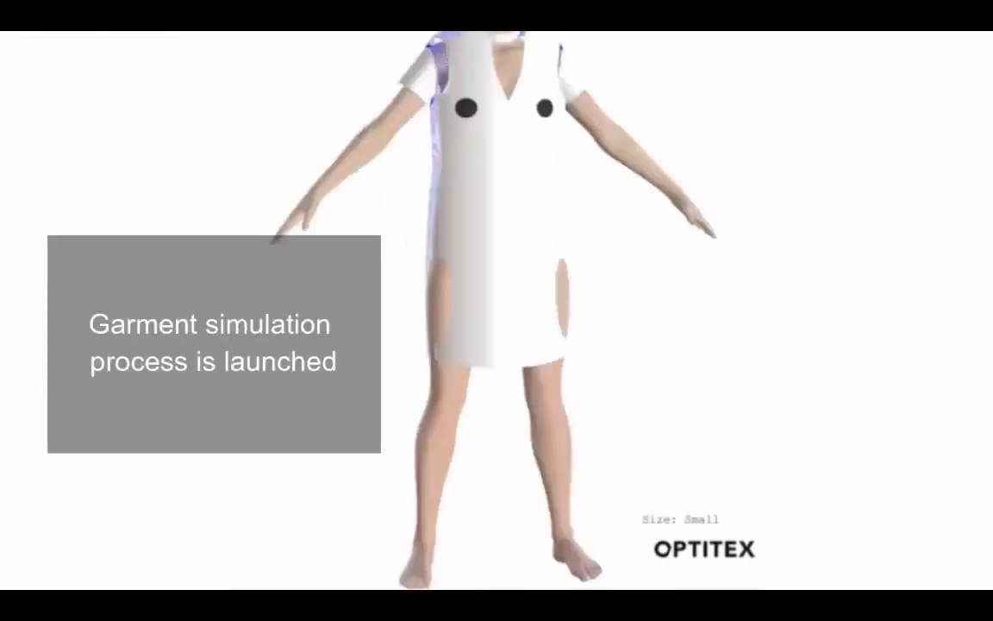
# Light the female avatar in the floral dress with StudioApparel and enable ground reflectivity on the ground plane.
pyautogui.moveTo(621, 98); pyautogui.dragTo(340, 115)
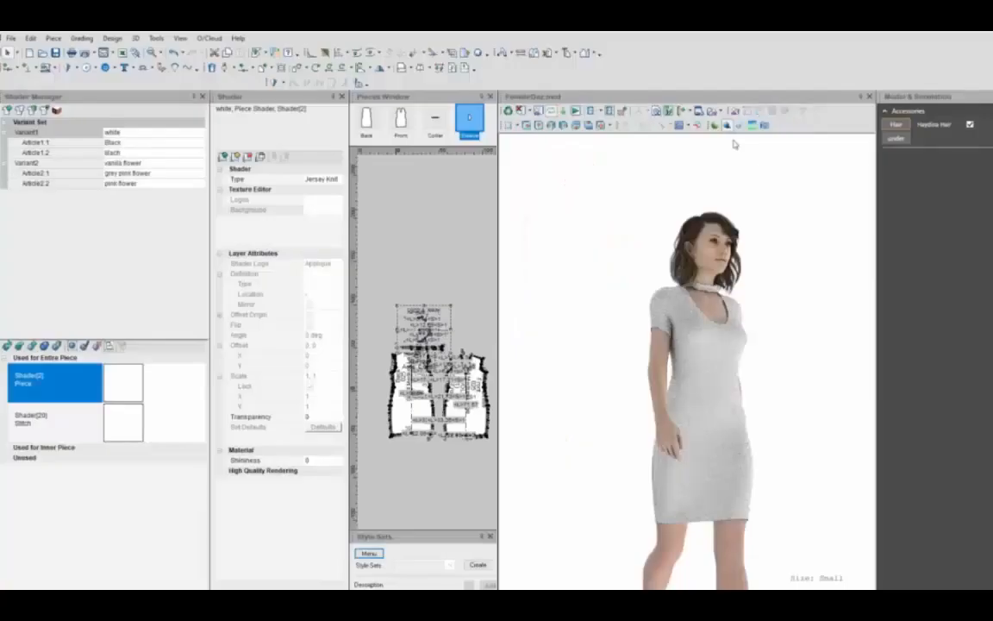
pyautogui.moveTo(734, 143); pyautogui.dragTo(714, 204)
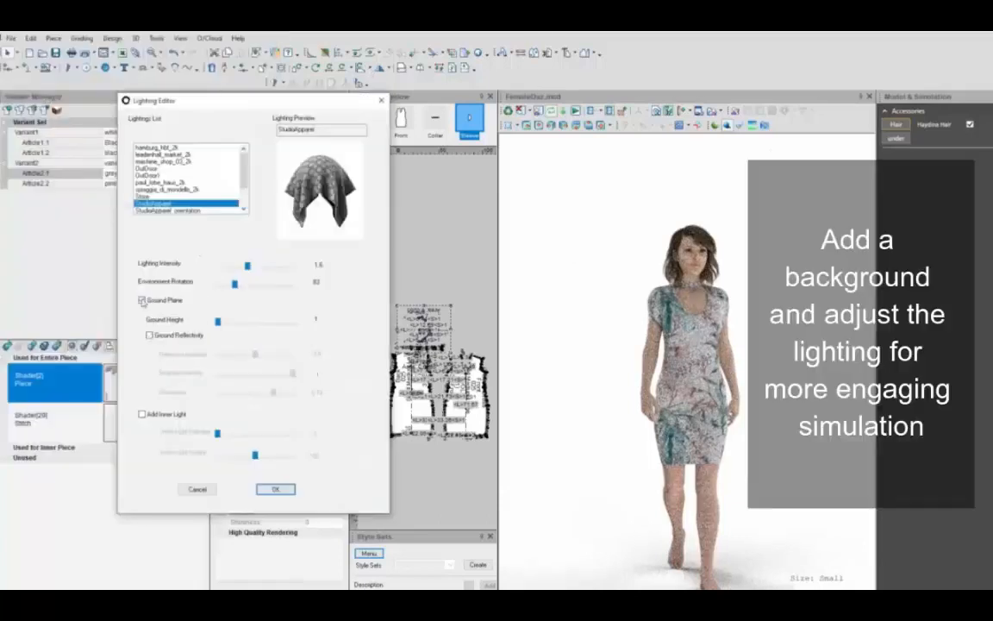
pyautogui.click(149, 334)
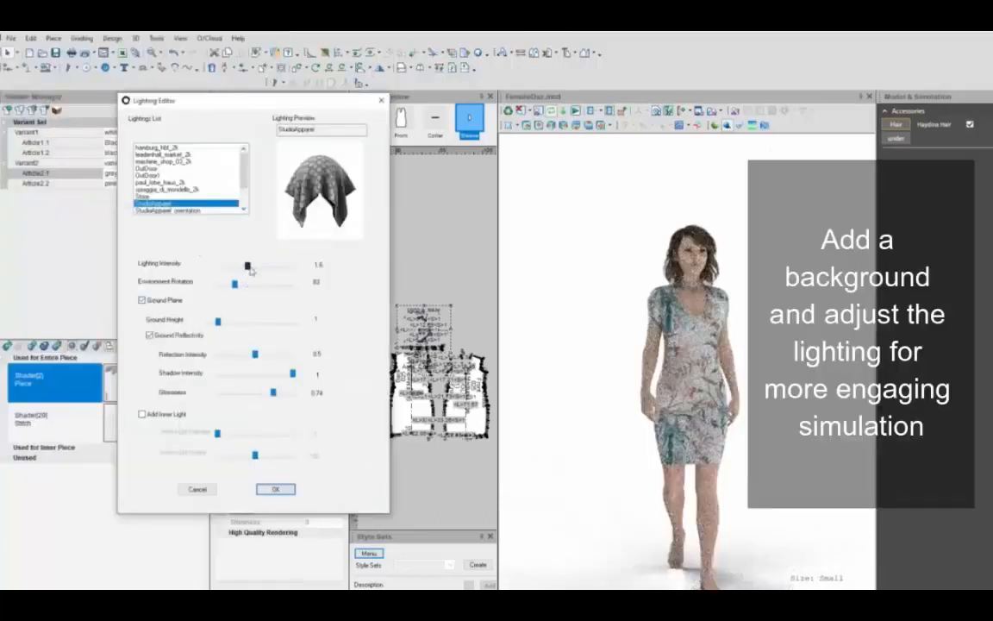